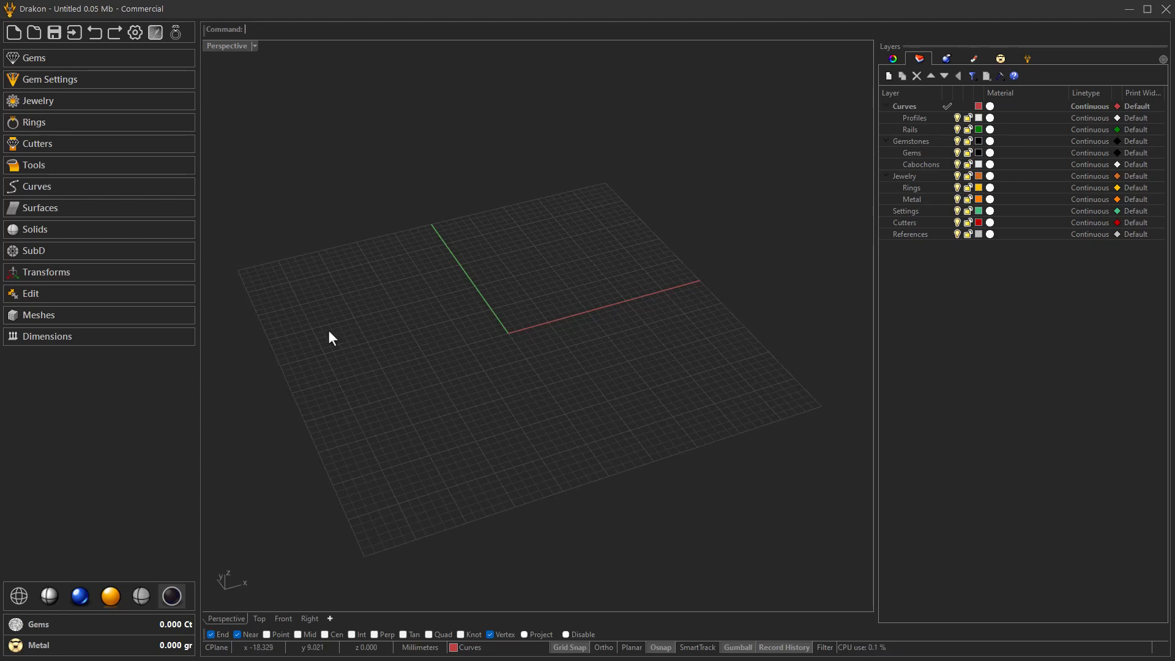
# - Create a Charm and choose the butterfly shape 007 for it
pyautogui.click(46, 104)
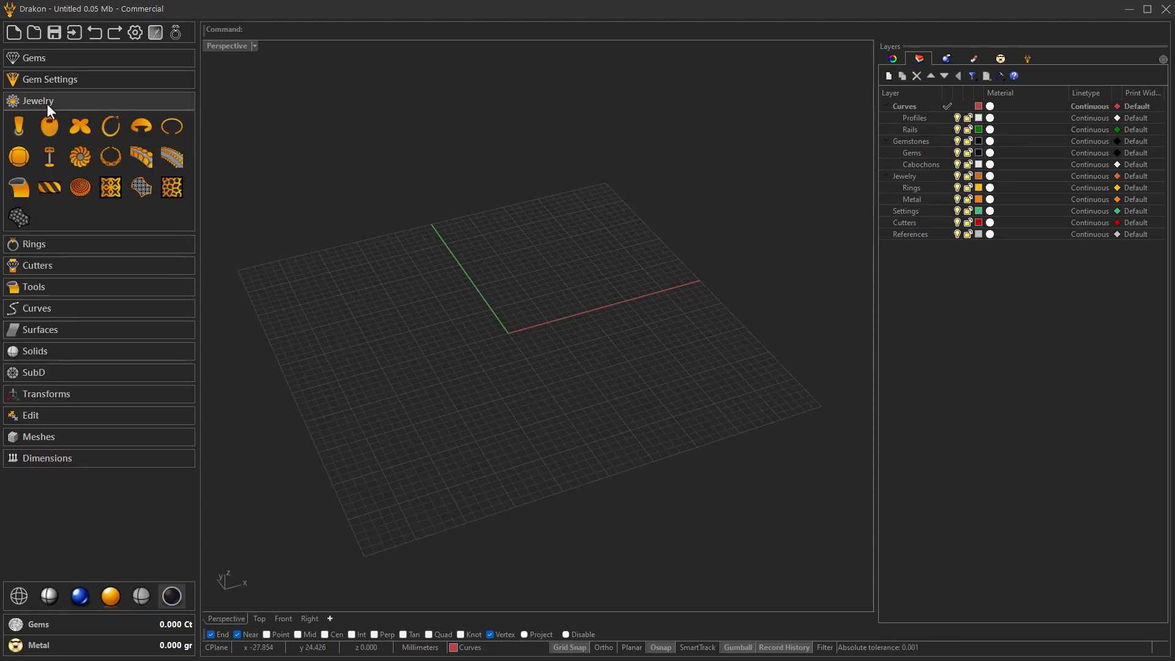
pyautogui.click(81, 126)
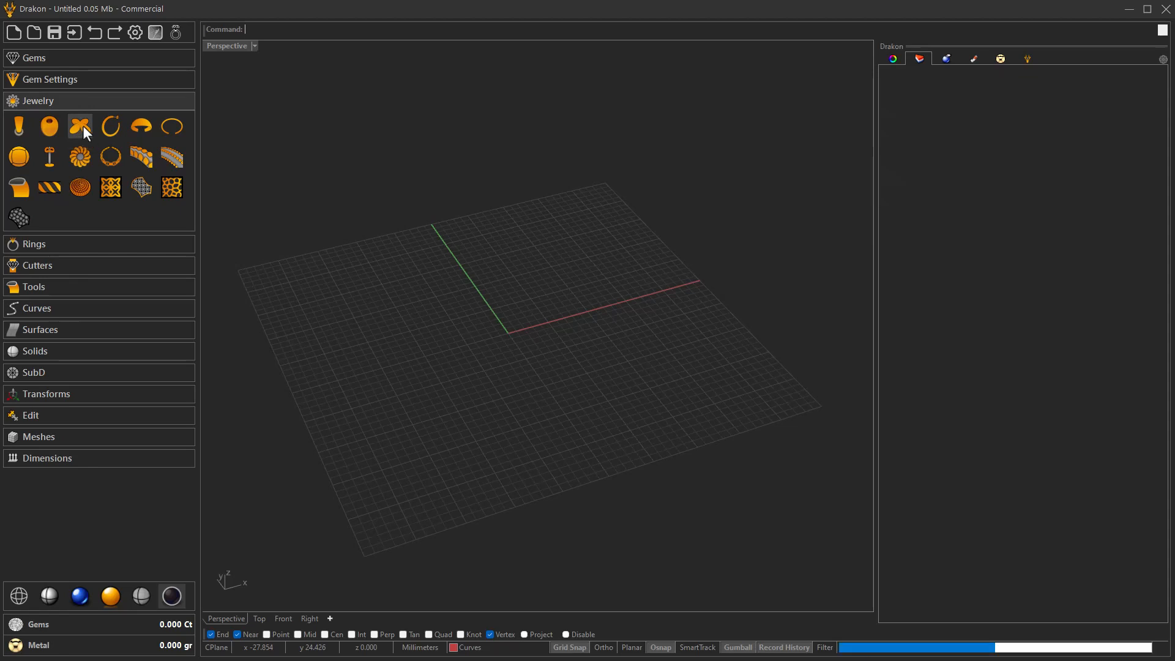
pyautogui.moveTo(468, 359); pyautogui.dragTo(568, 336, button='right')
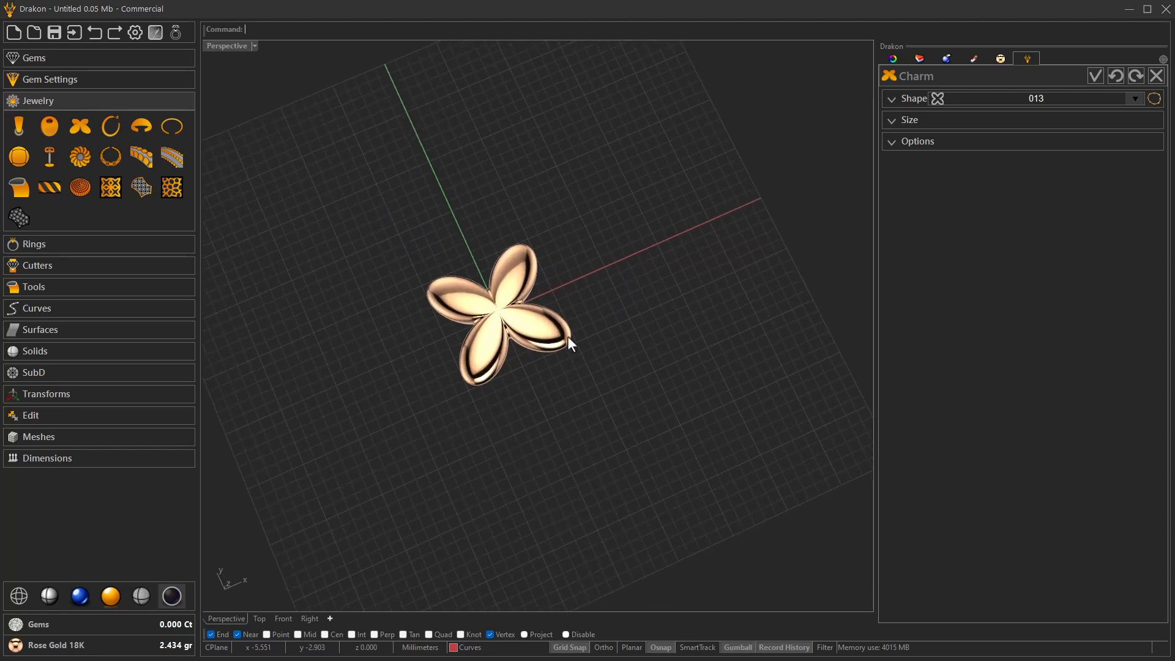
pyautogui.click(908, 98)
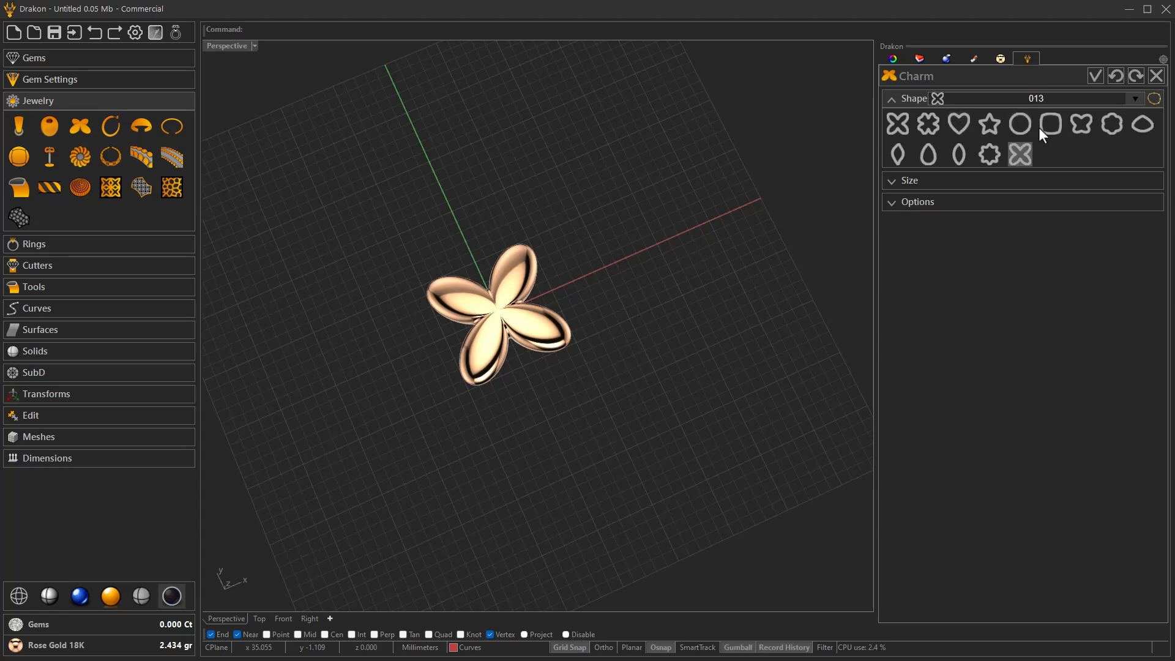
pyautogui.click(1081, 127)
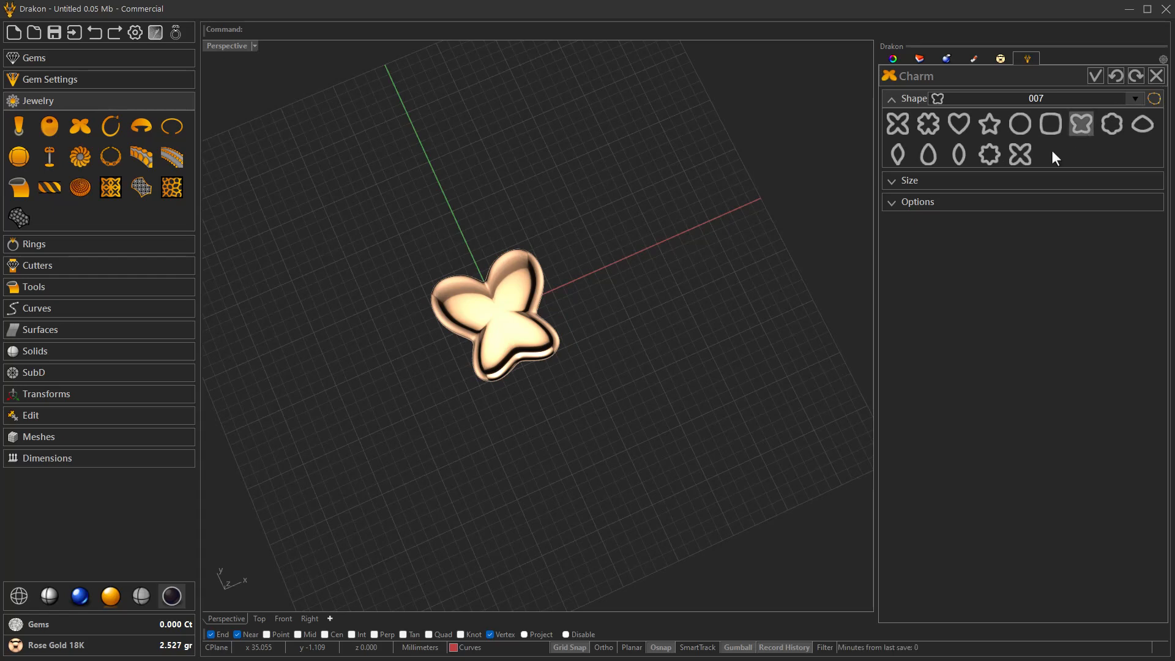
pyautogui.moveTo(632, 321); pyautogui.dragTo(633, 322, button='right')
pyautogui.scroll(5, 633, 322)
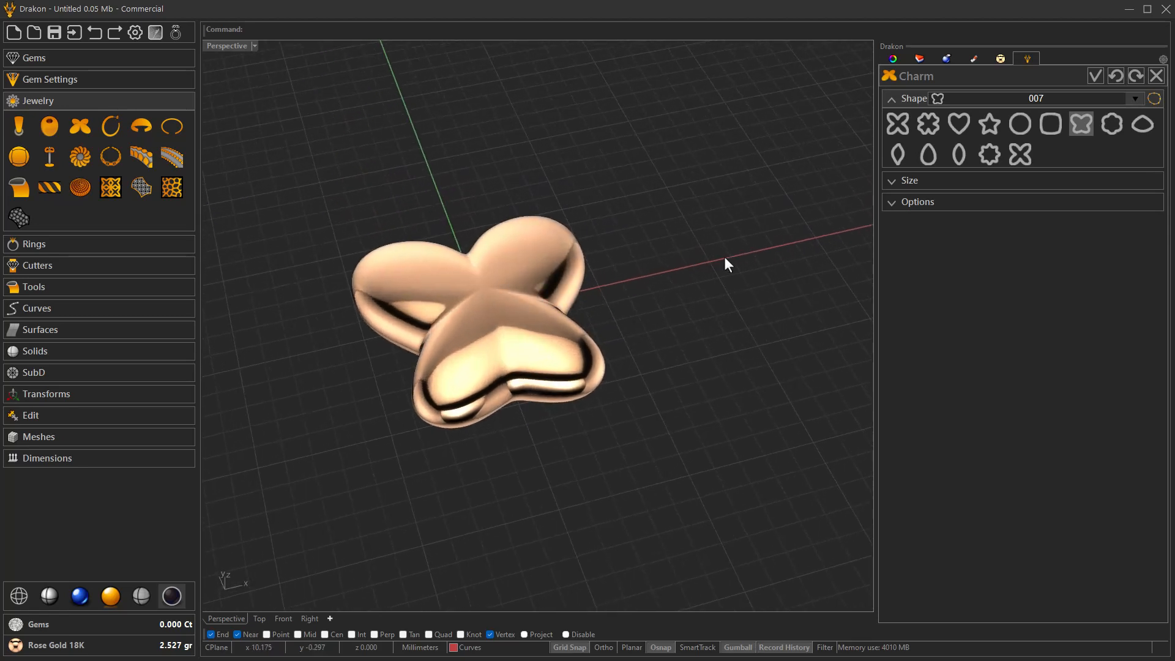
# - Scale the charm proportionally to a width and height of 25 mm
pyautogui.click(891, 181)
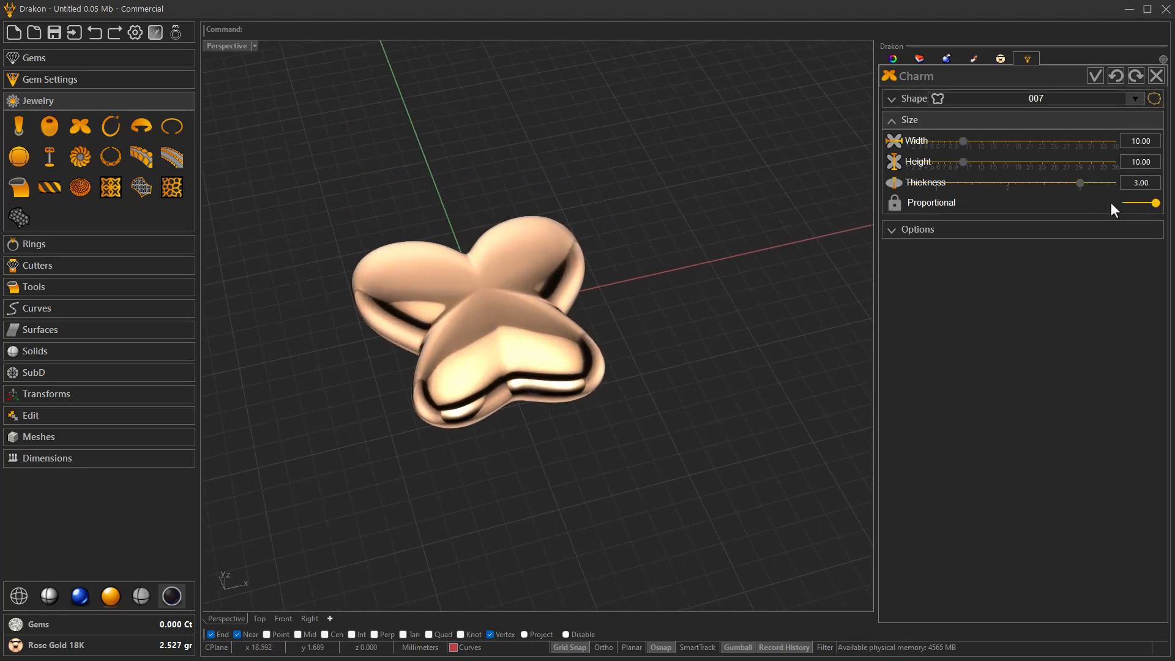
pyautogui.moveTo(962, 140); pyautogui.dragTo(1055, 144)
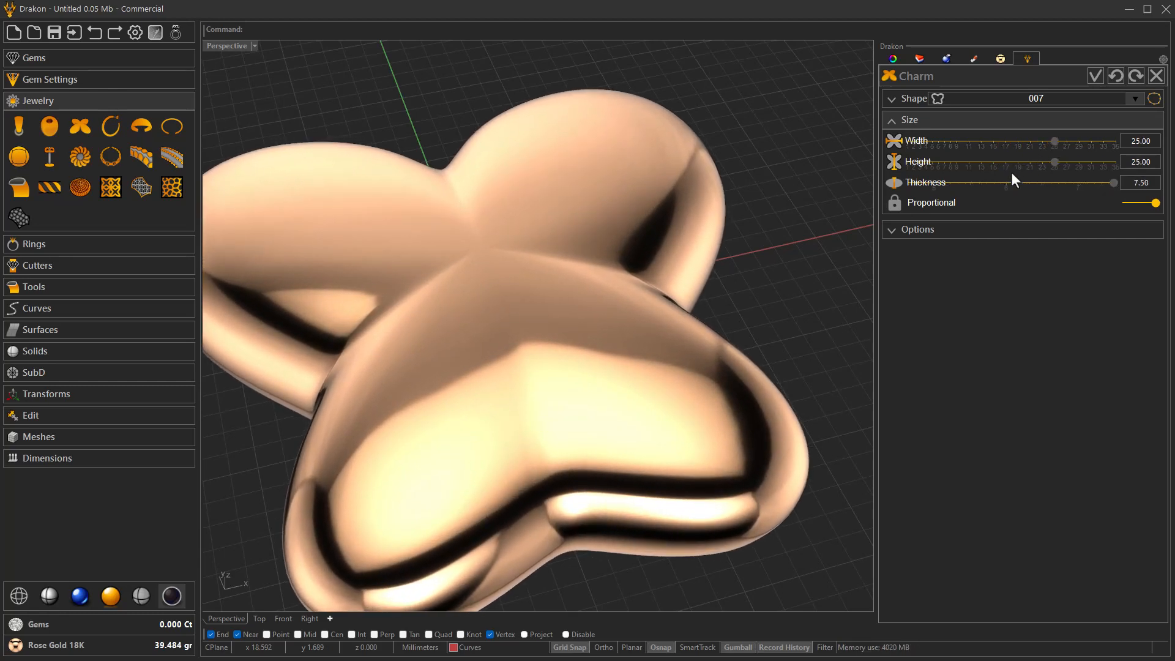
pyautogui.scroll(-8, 664, 365)
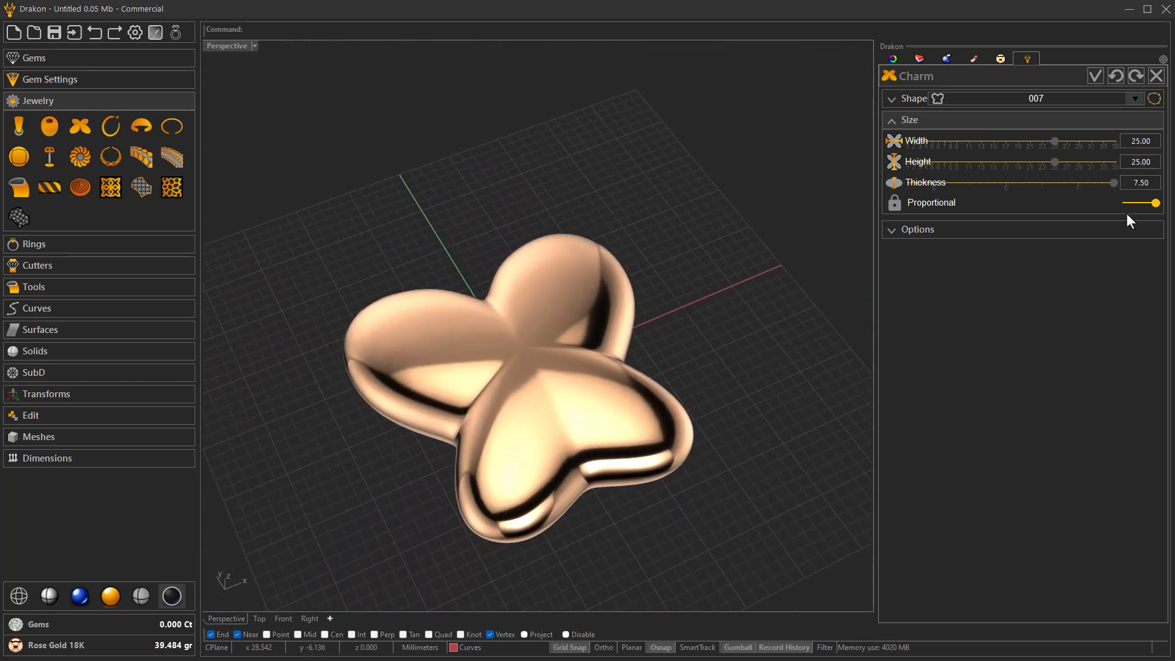
# - Turn off proportional sizing and set the charm's height to 22 mm and thickness to 6 mm
pyautogui.click(1130, 203)
pyautogui.moveTo(1051, 163); pyautogui.dragTo(1008, 185)
pyautogui.moveTo(660, 324); pyautogui.dragTo(431, 418, button='right')
pyautogui.moveTo(360, 412); pyautogui.dragTo(581, 380, button='right')
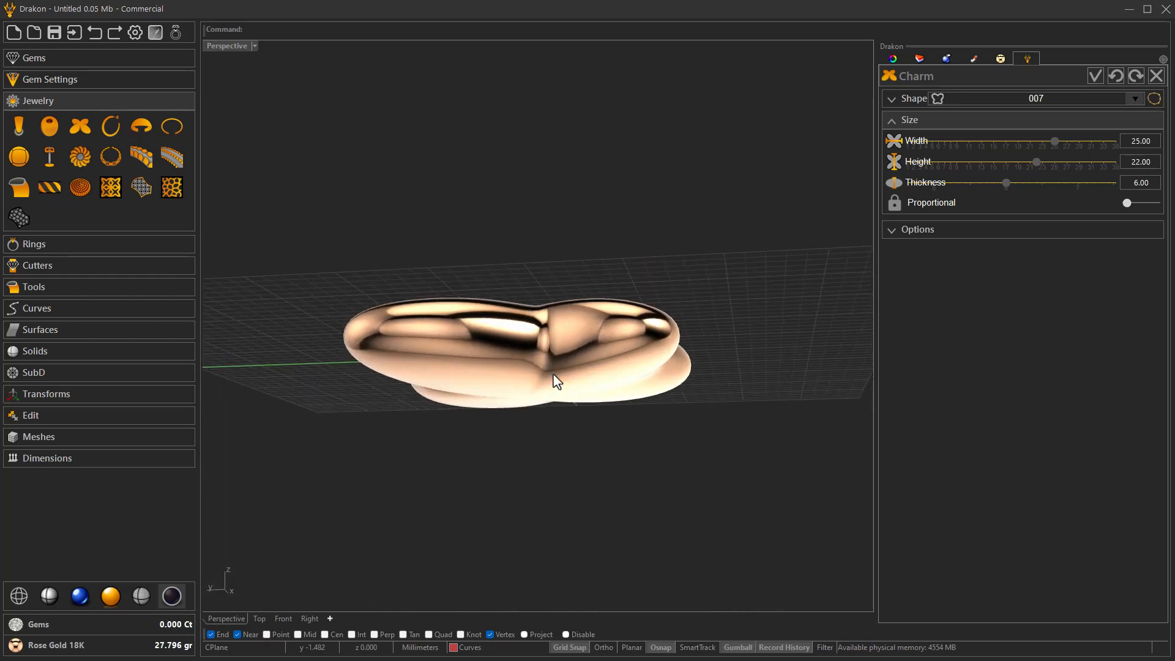
pyautogui.moveTo(508, 375)
pyautogui.mouseDown(button='right')
pyautogui.moveTo(512, 419)
pyautogui.moveTo(508, 375)
pyautogui.moveTo(513, 394)
pyautogui.mouseUp(button='right')
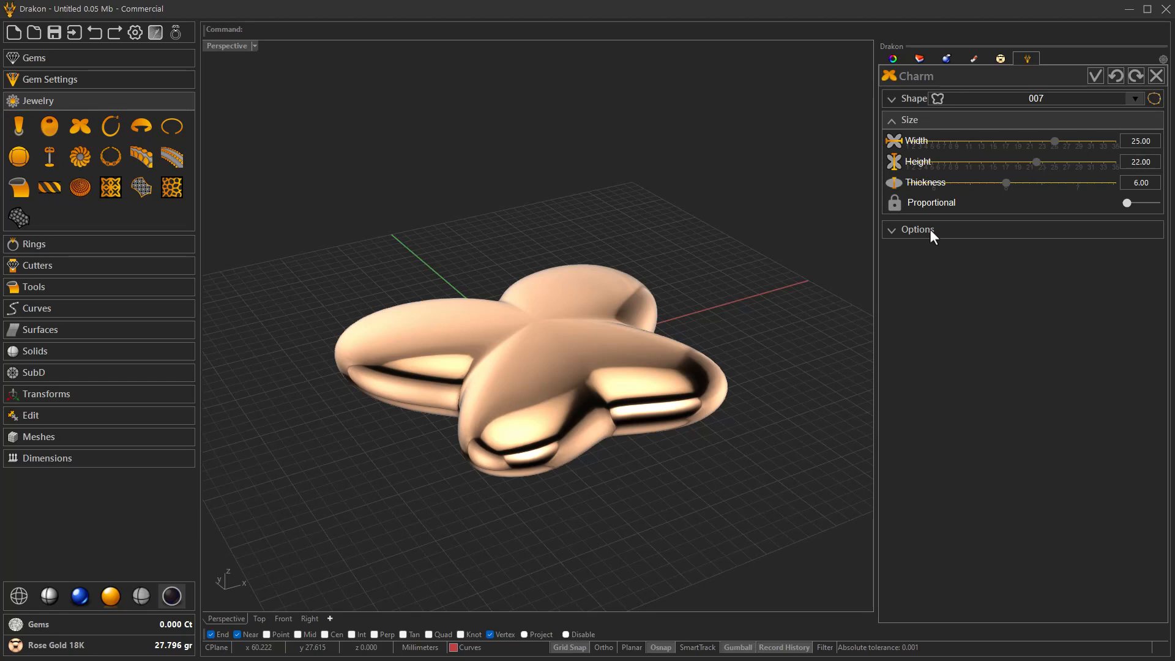
# - Enable the Charm Curve option to generate the outline curve, and validate the charm
pyautogui.click(930, 230)
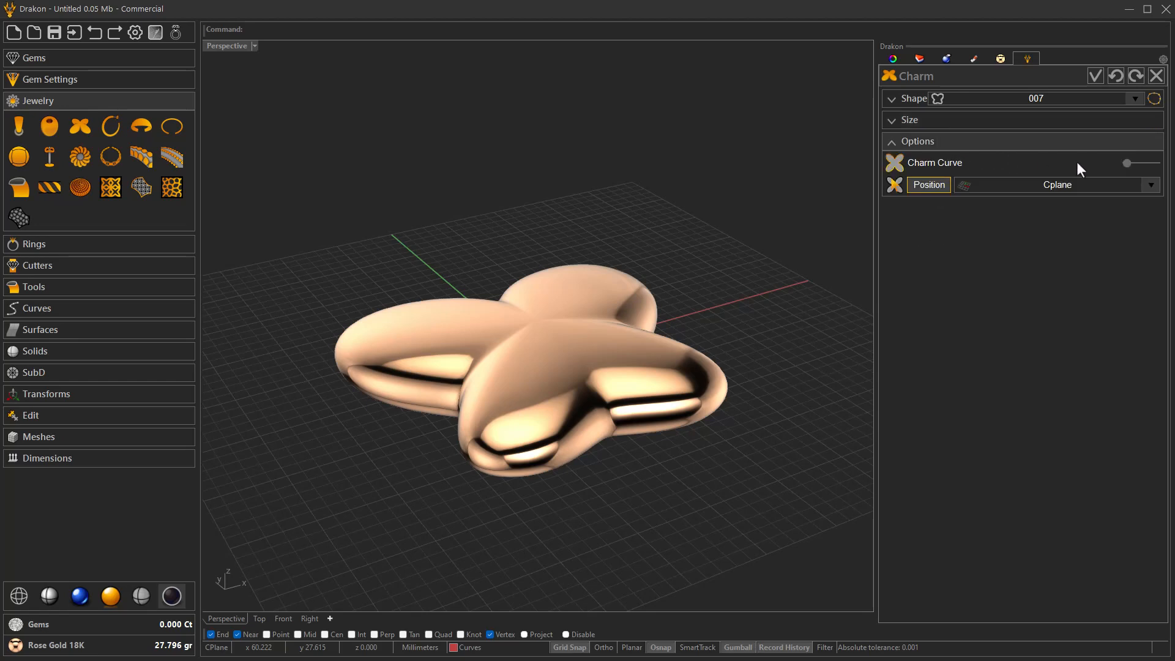
pyautogui.click(1125, 163)
pyautogui.moveTo(698, 416); pyautogui.dragTo(641, 431, button='right')
pyautogui.moveTo(441, 456); pyautogui.dragTo(734, 348, button='right')
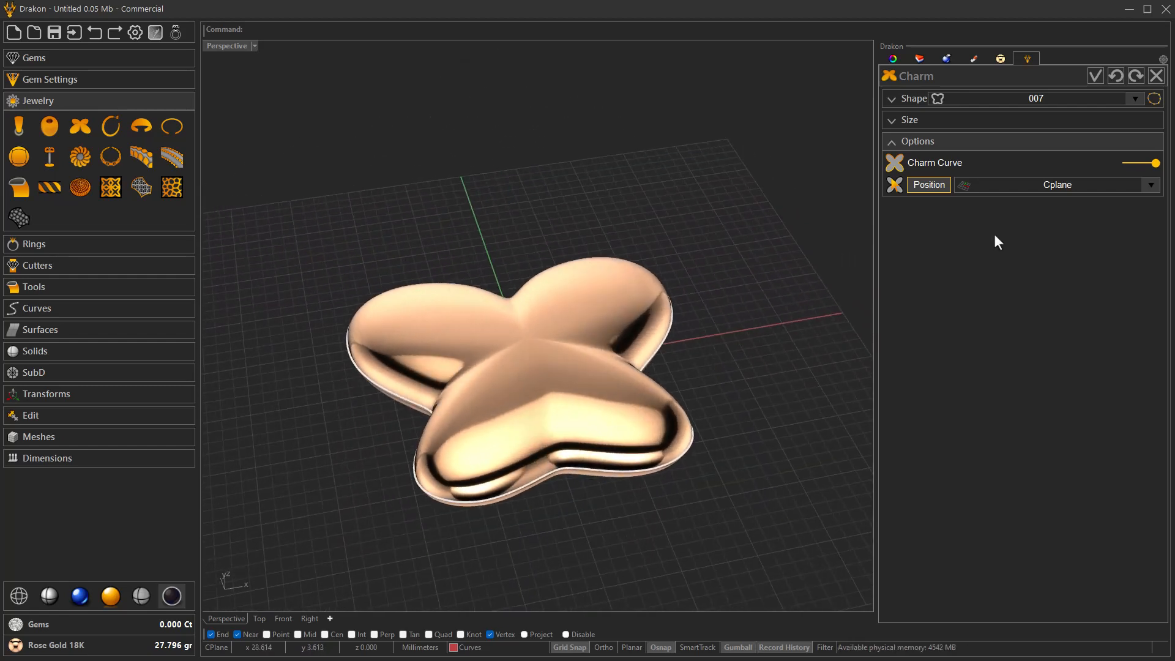
pyautogui.click(1093, 78)
pyautogui.moveTo(718, 404); pyautogui.dragTo(512, 395, button='right')
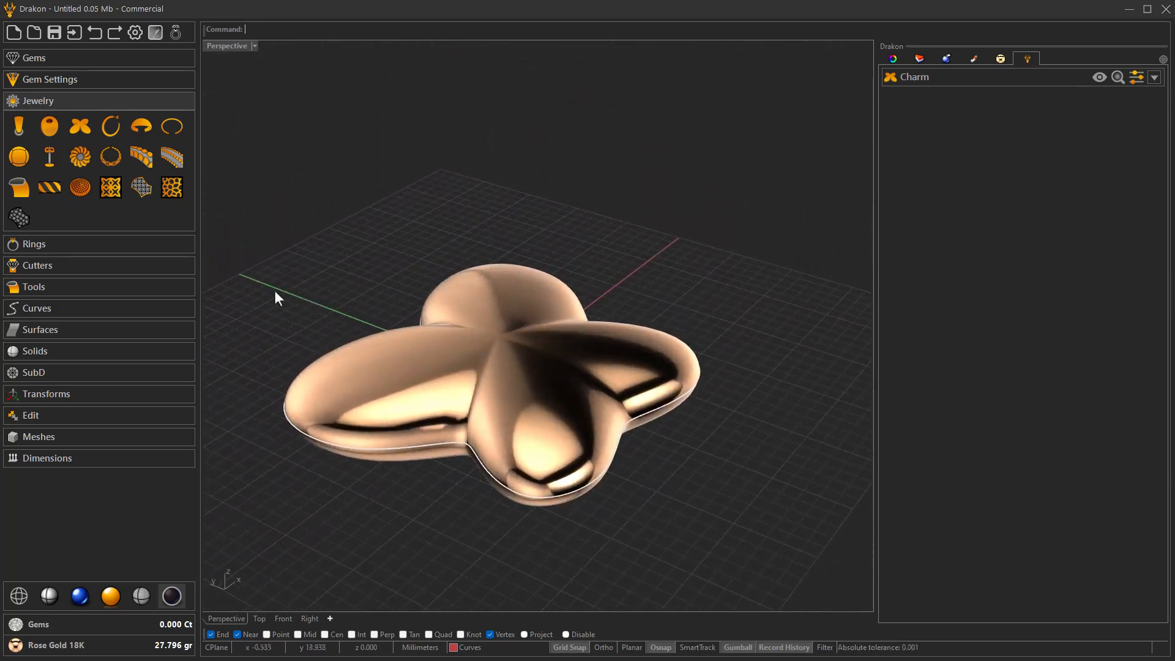
# - Create a planar Z cutter through the charm with Move Z at 0.00, and validate it
pyautogui.click(62, 268)
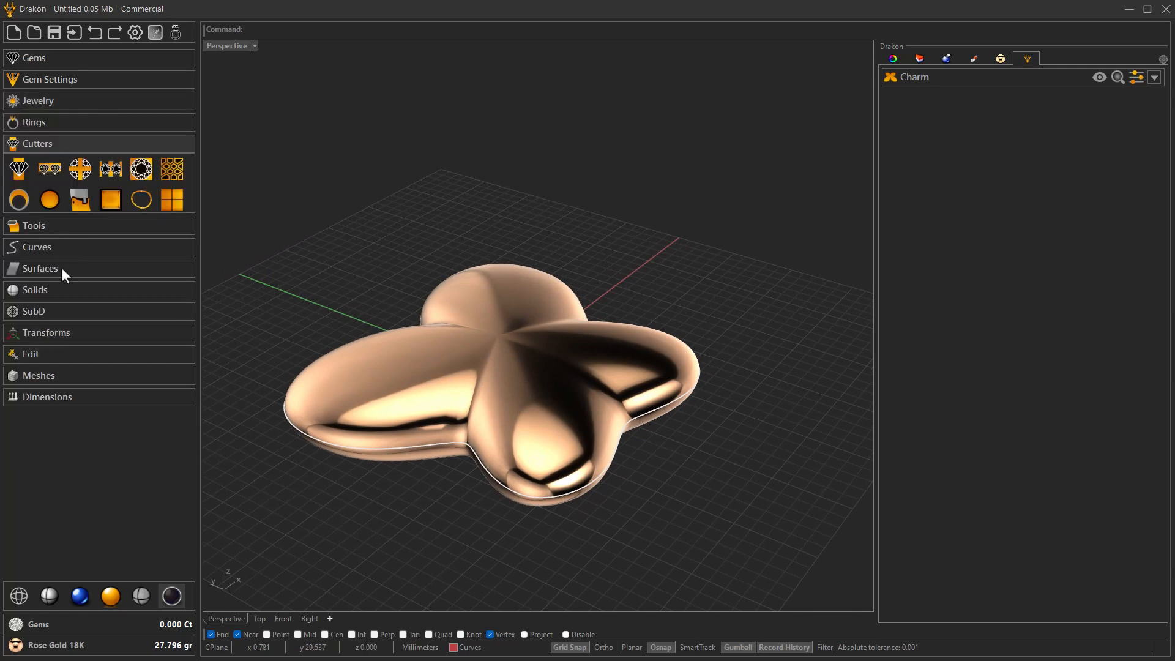
pyautogui.click(171, 199)
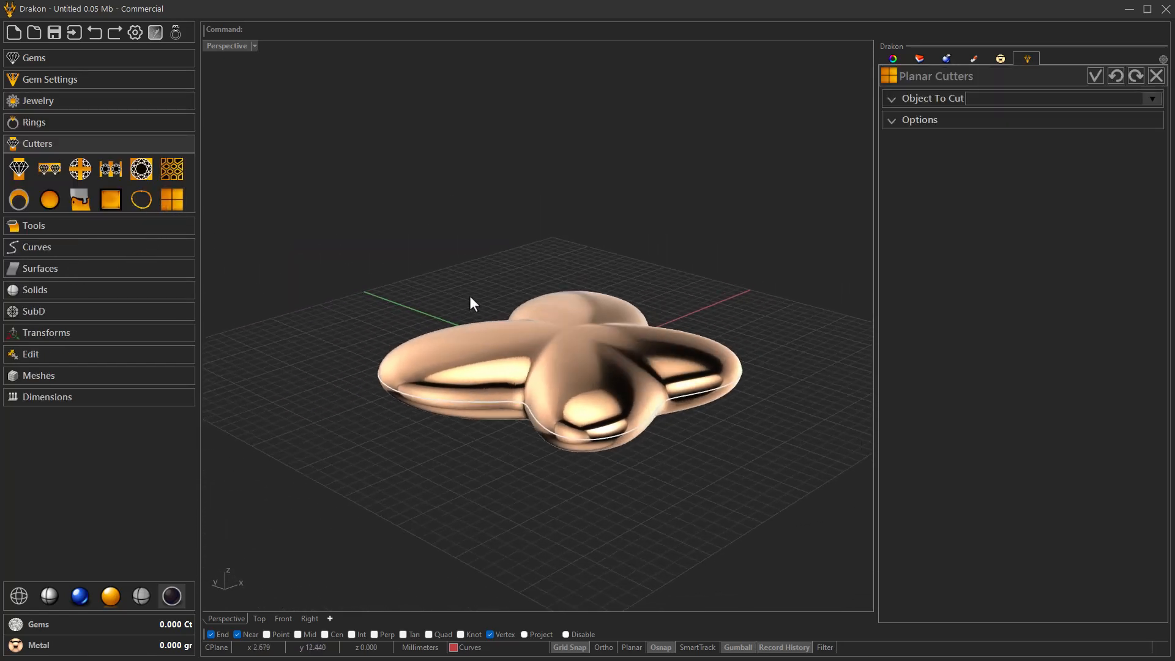
pyautogui.click(920, 97)
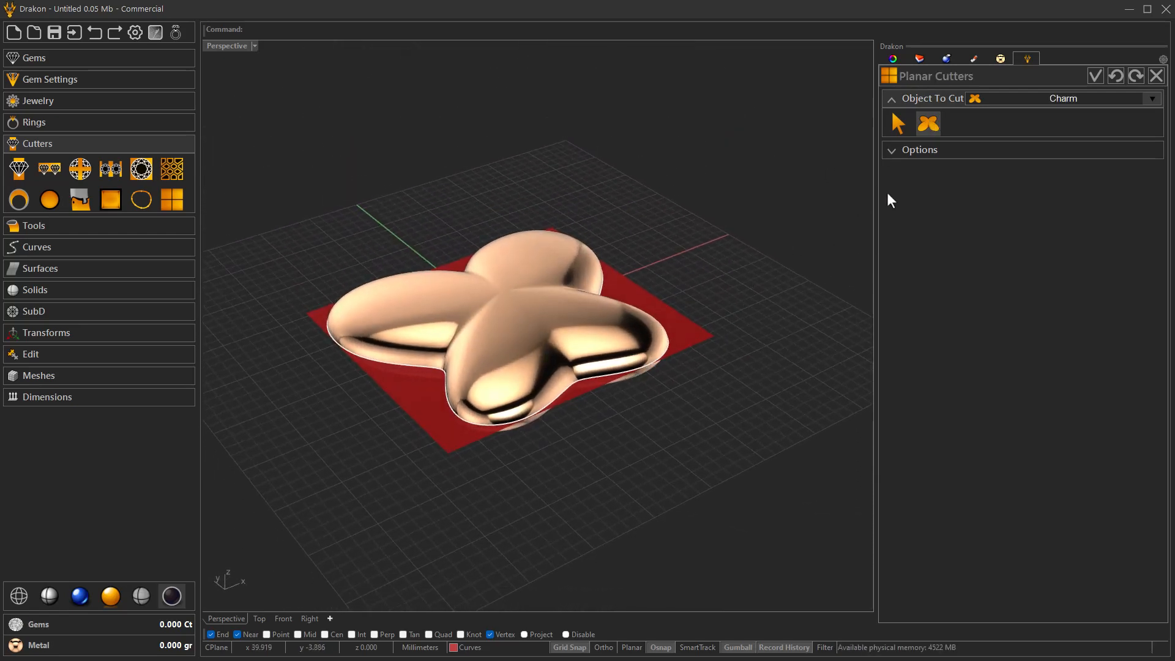
pyautogui.click(917, 152)
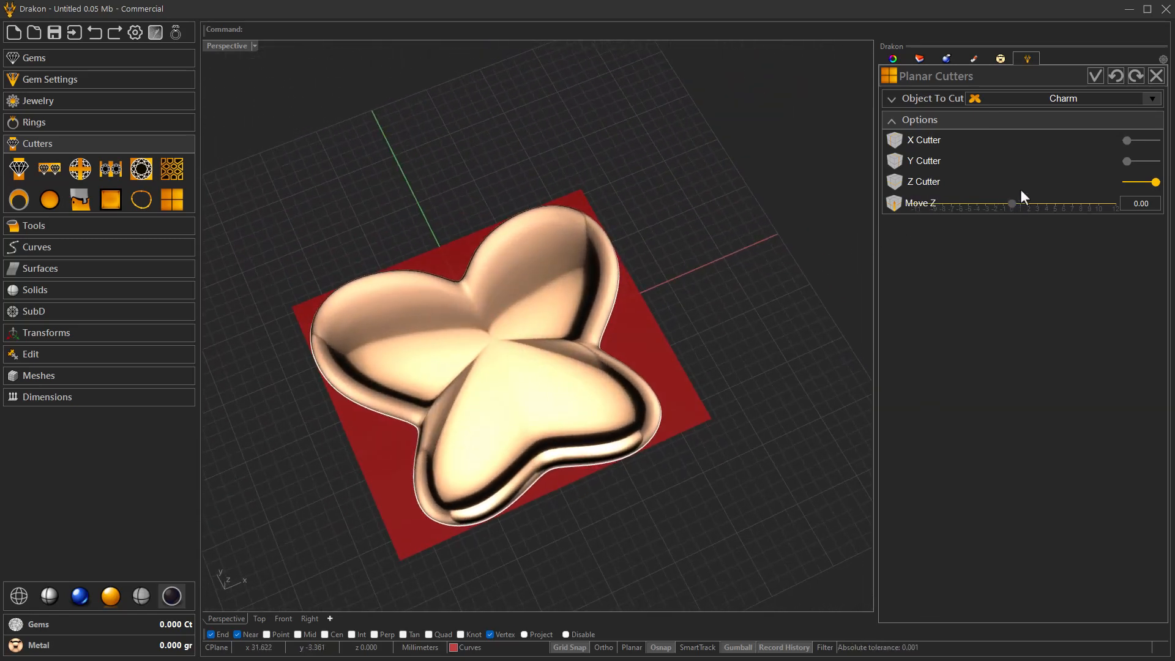
pyautogui.click(1094, 76)
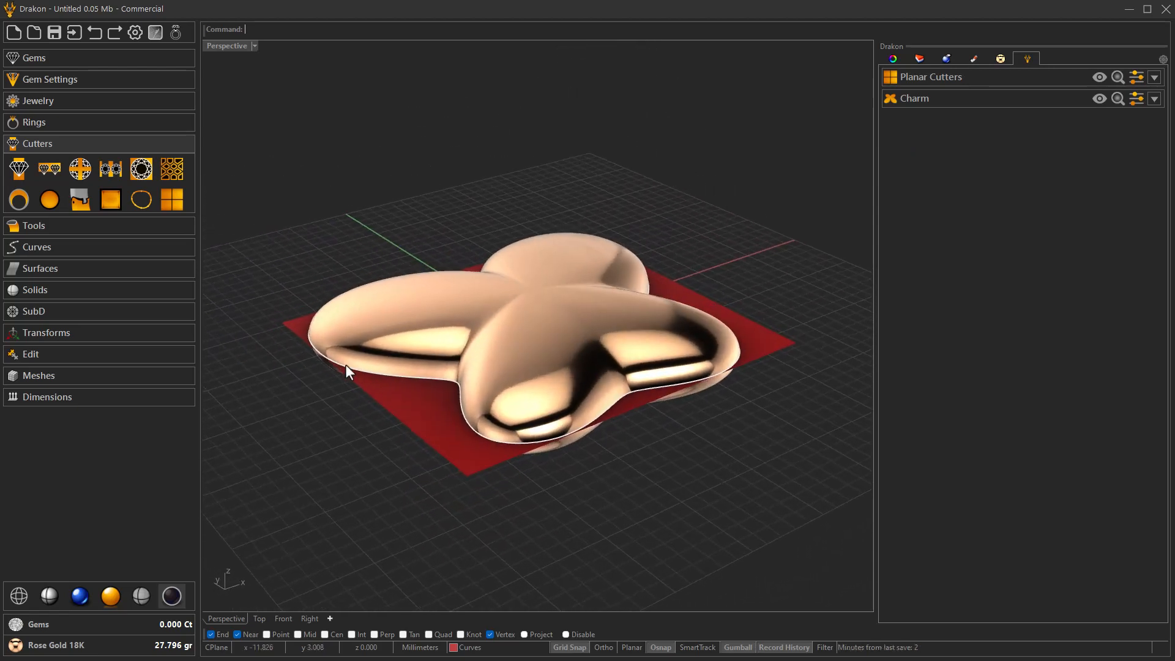
# - Extrude the planar cutter downward into a solid block enclosing the charm's lower half
pyautogui.click(112, 229)
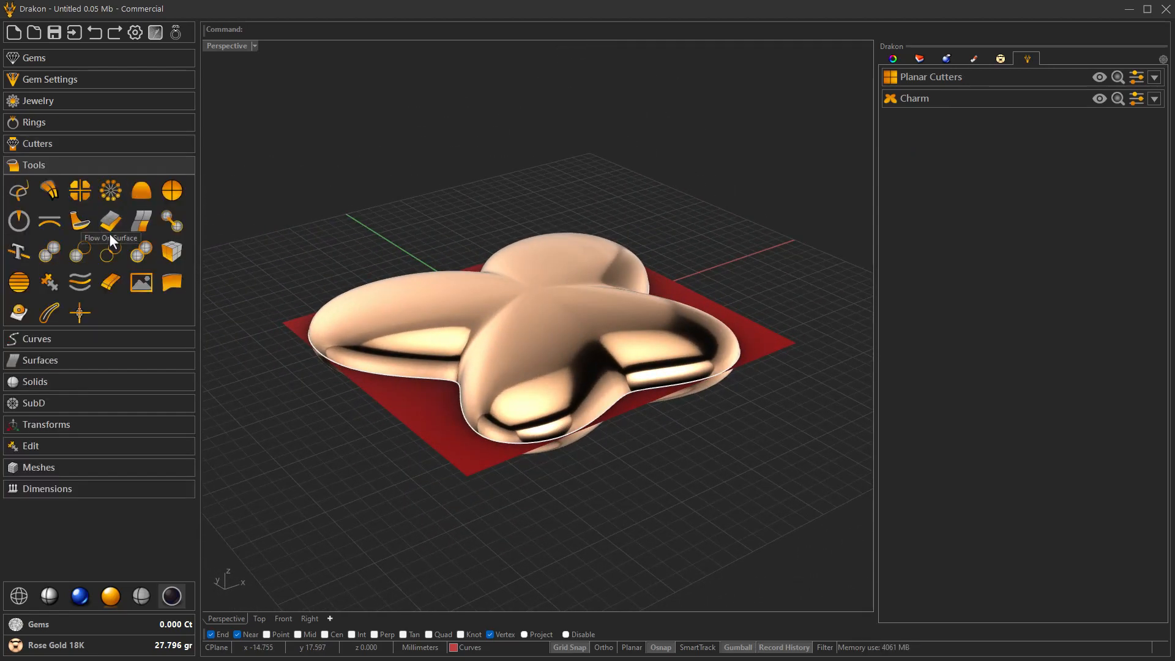
pyautogui.click(468, 450)
pyautogui.moveTo(531, 317); pyautogui.dragTo(545, 377)
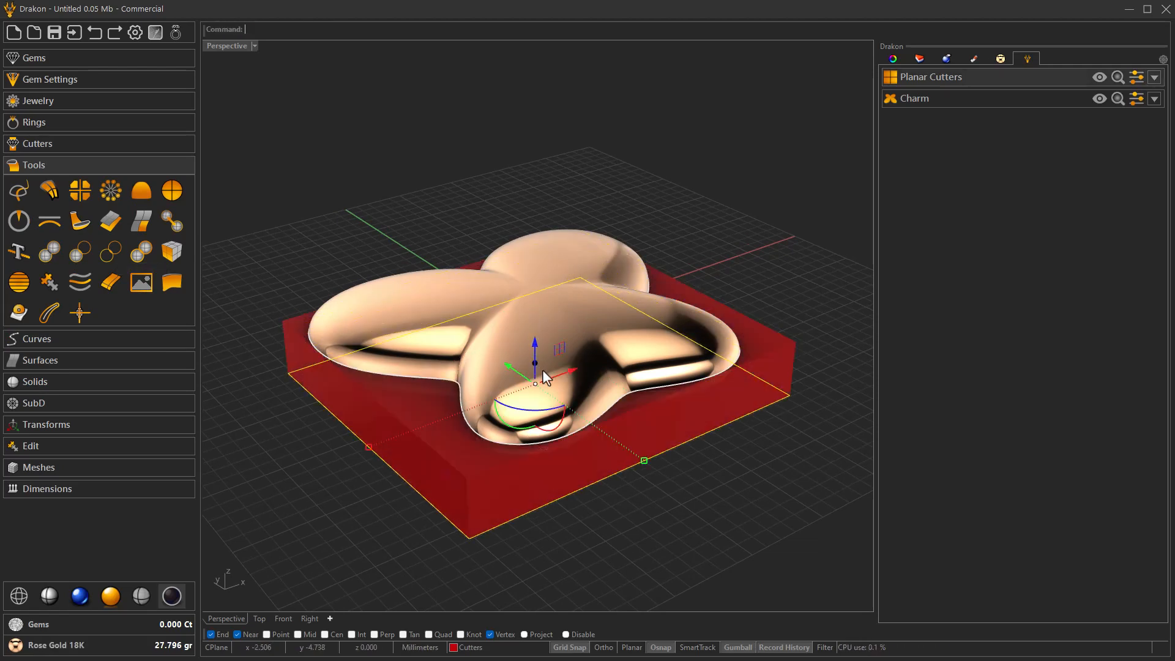
pyautogui.click(622, 531)
pyautogui.moveTo(623, 532); pyautogui.dragTo(594, 511, button='right')
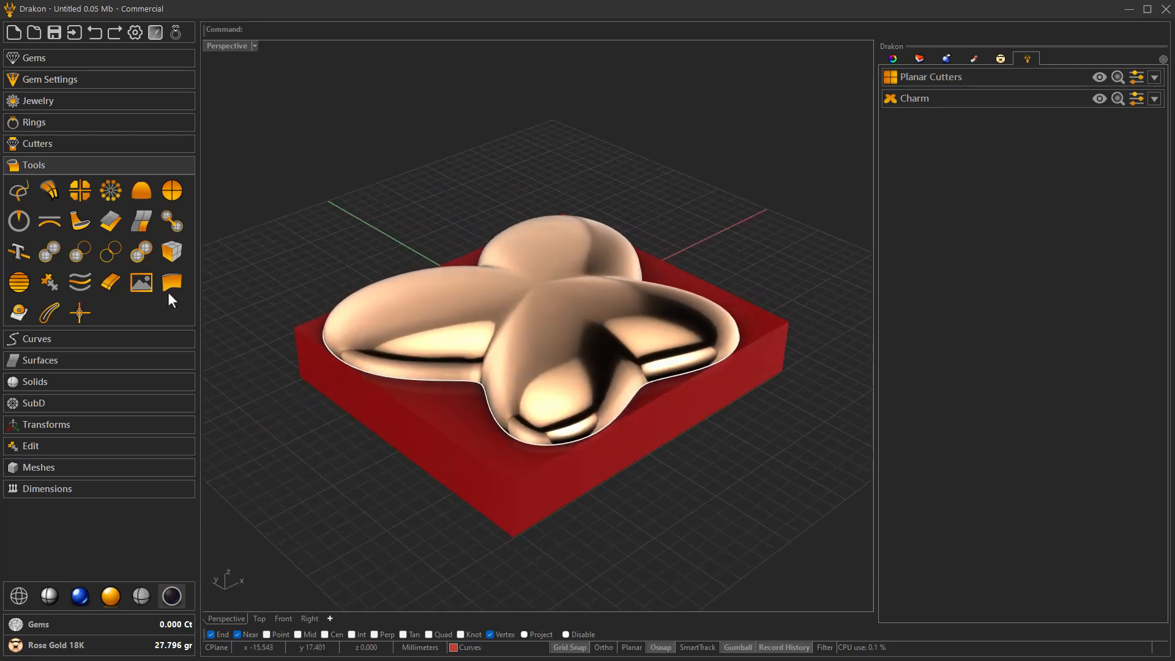
# - Subtract the cutter block from the charm with a Boolean Difference that deletes the inputs, and validate it
pyautogui.click(80, 252)
pyautogui.click(960, 145)
pyautogui.click(916, 191)
pyautogui.click(925, 168)
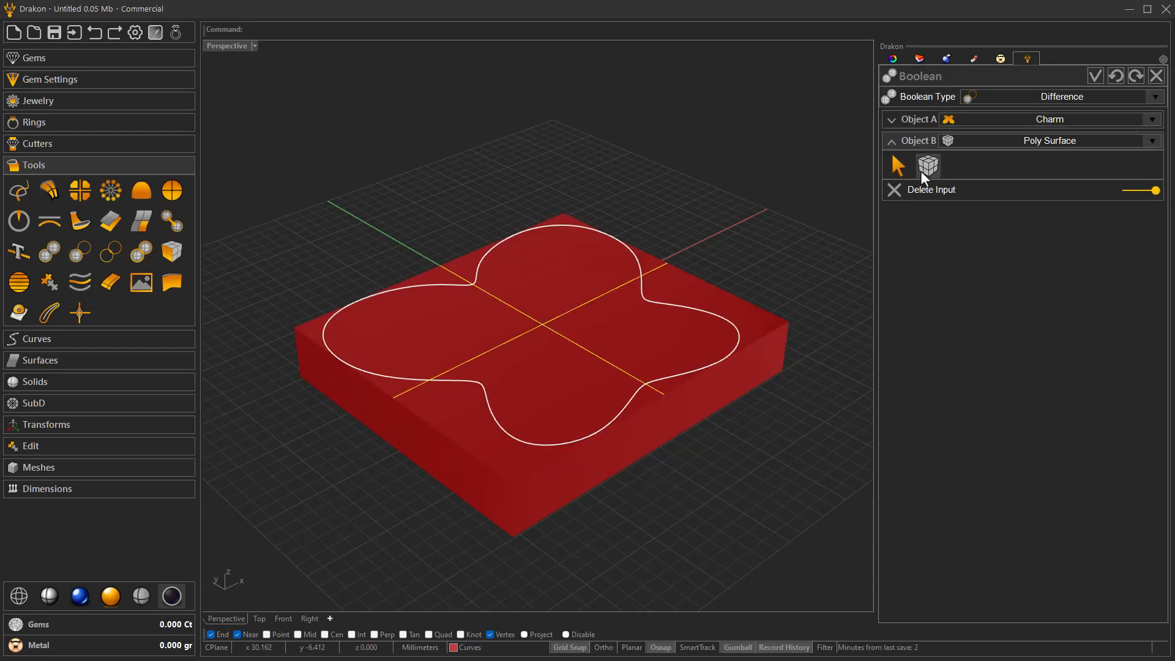
pyautogui.moveTo(761, 343); pyautogui.dragTo(916, 203, button='right')
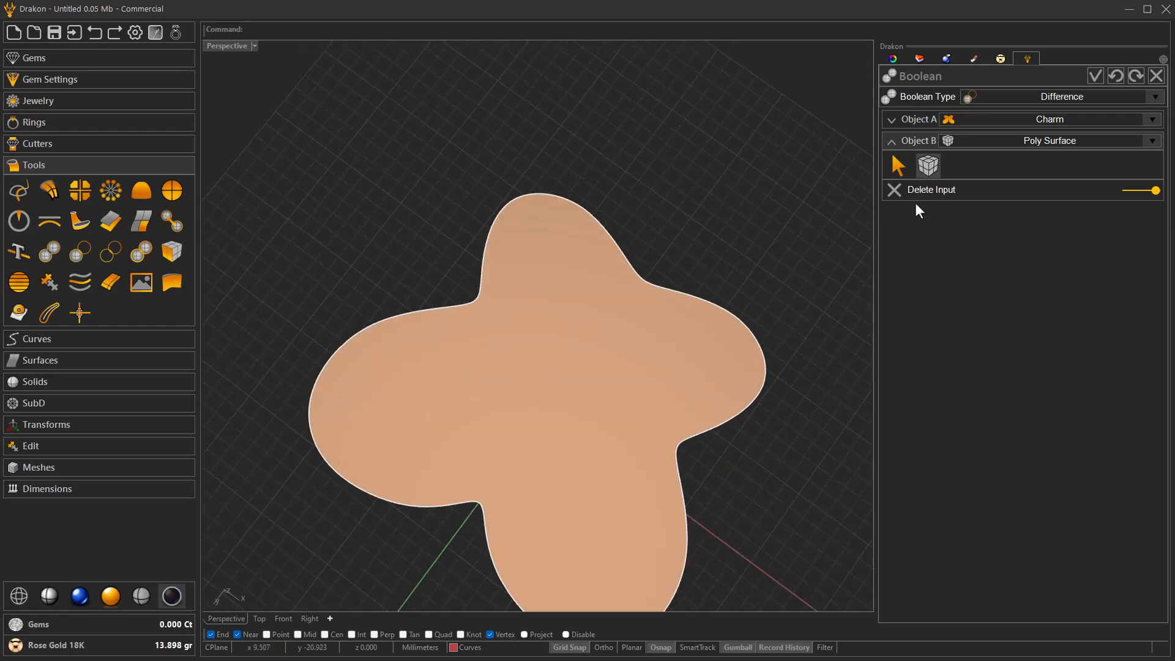
pyautogui.click(1095, 78)
pyautogui.moveTo(688, 333); pyautogui.dragTo(498, 398, button='right')
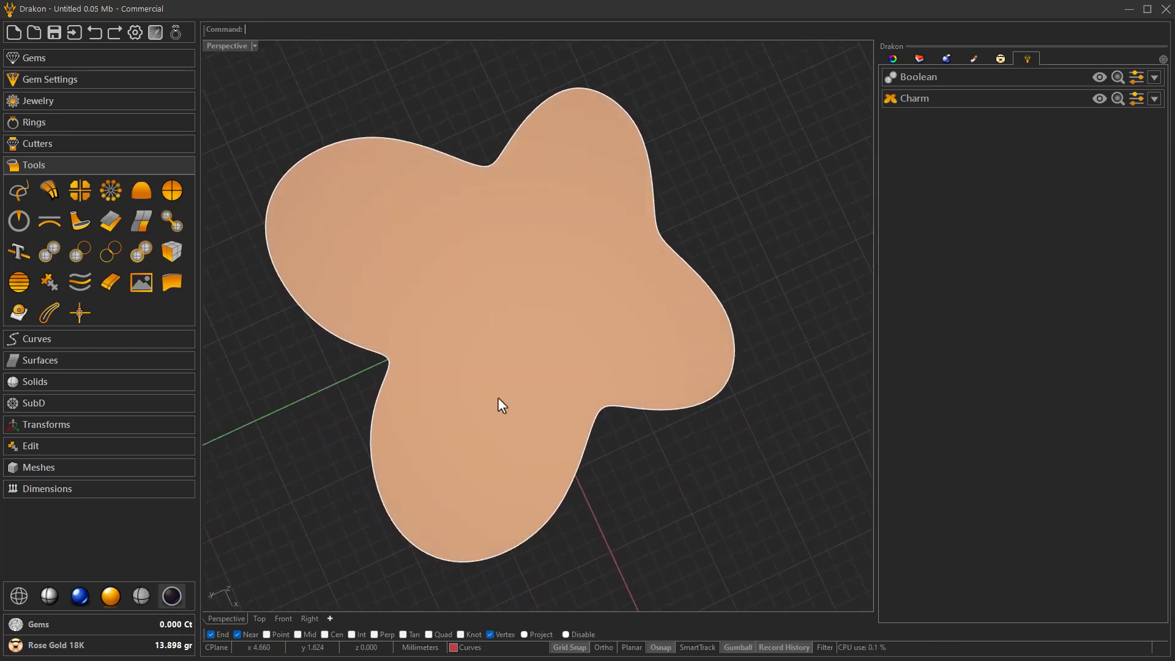
# - Shell the halved charm into a hollow body by removing its flat underside face
pyautogui.click(58, 381)
pyautogui.click(78, 379)
pyautogui.click(494, 266)
pyautogui.moveTo(505, 310); pyautogui.dragTo(500, 244, button='right')
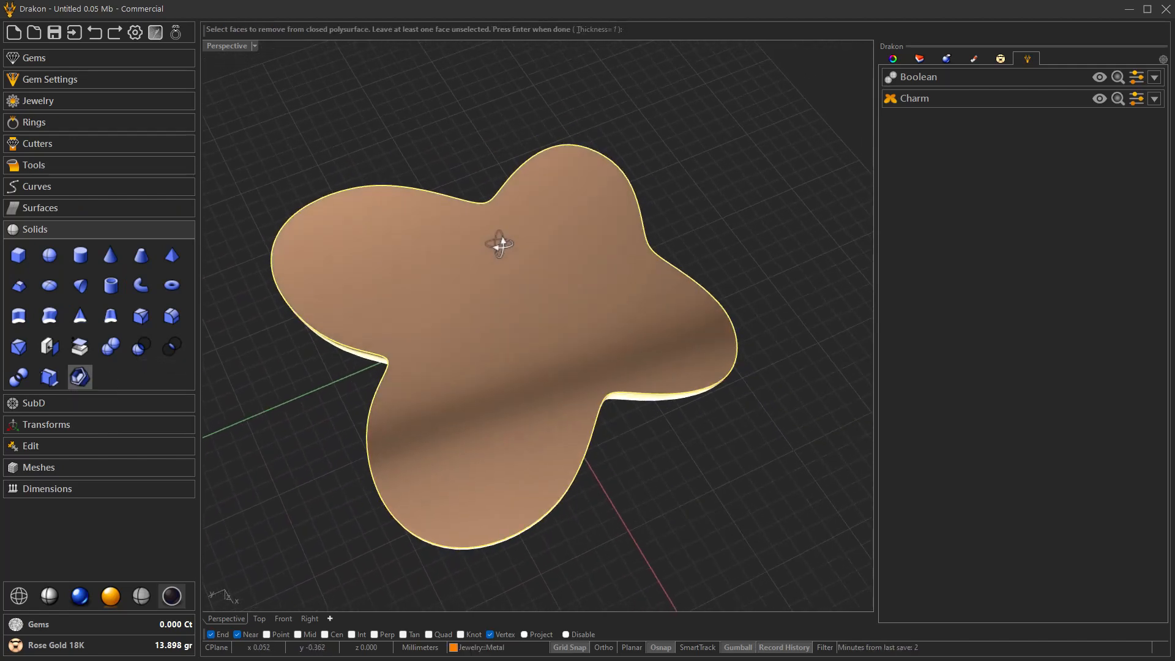
pyautogui.press('Return')
pyautogui.moveTo(608, 252); pyautogui.dragTo(288, 269, button='right')
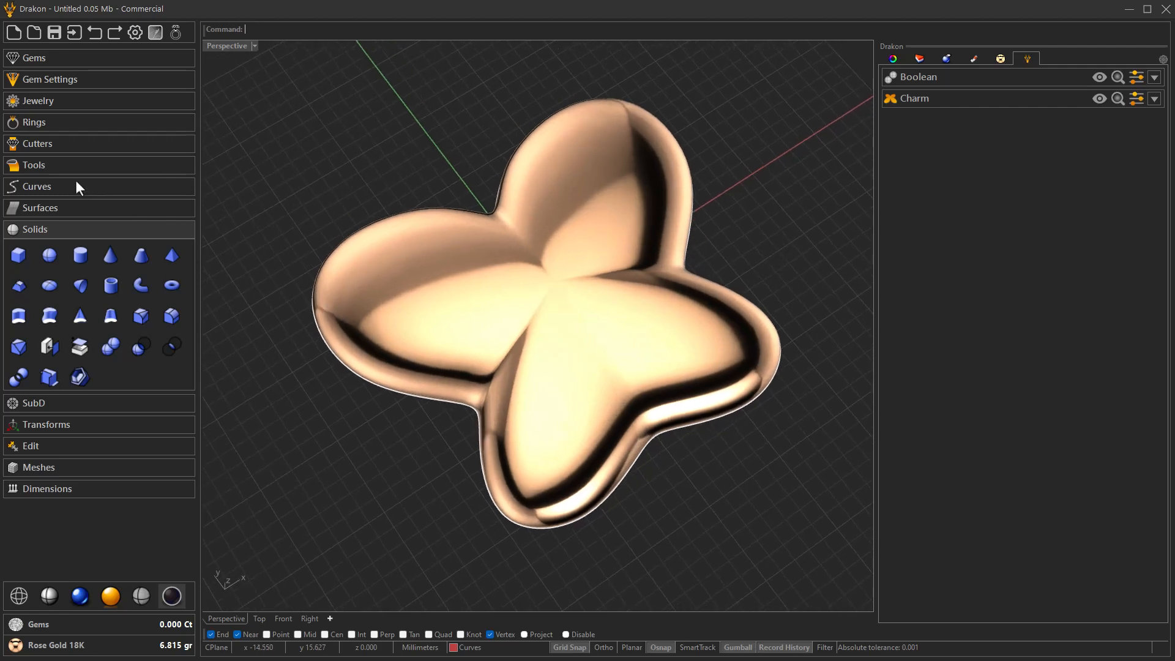
# - Start a Metal on Curve rim using the charm's outline profile as its path
pyautogui.click(41, 100)
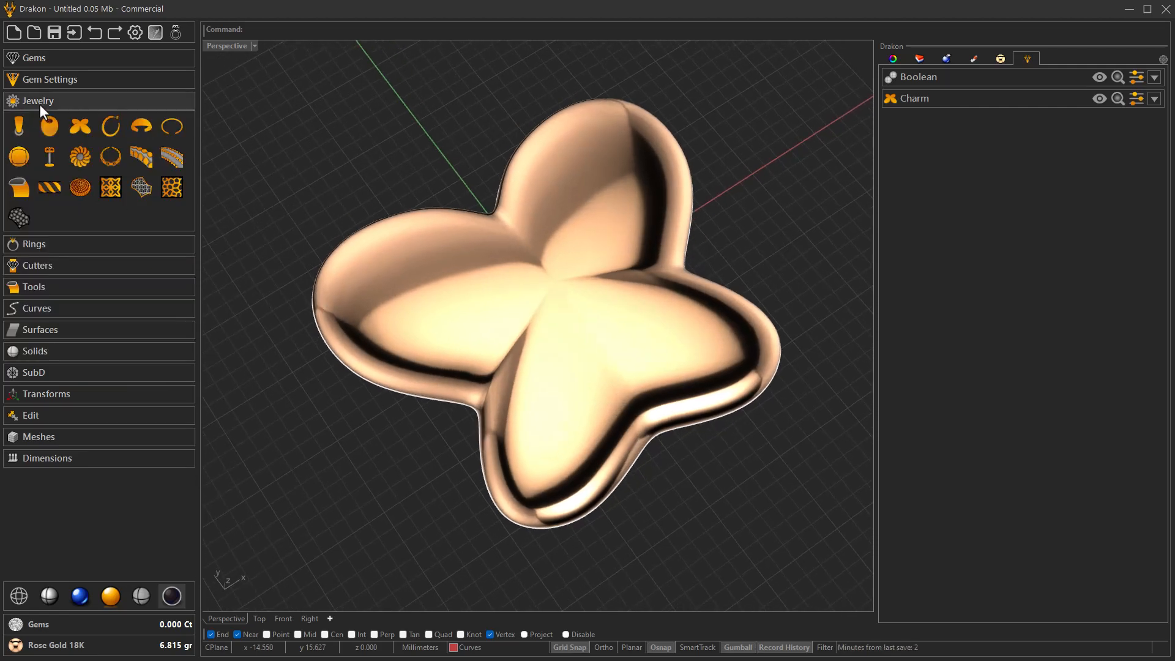
pyautogui.click(22, 188)
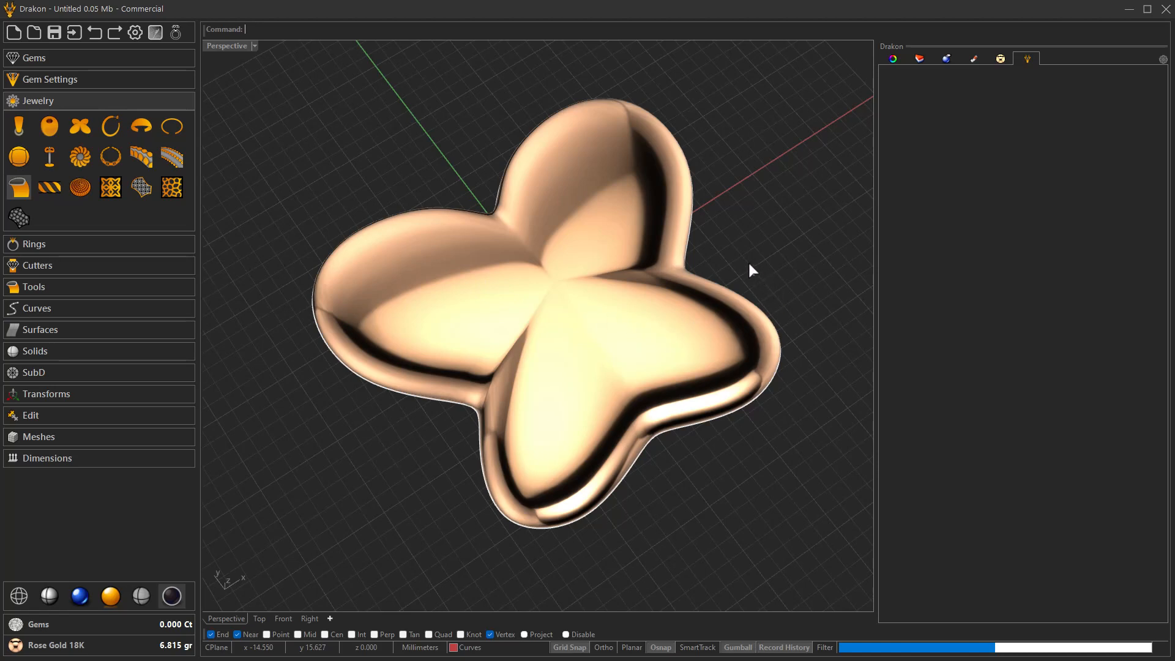
pyautogui.click(927, 123)
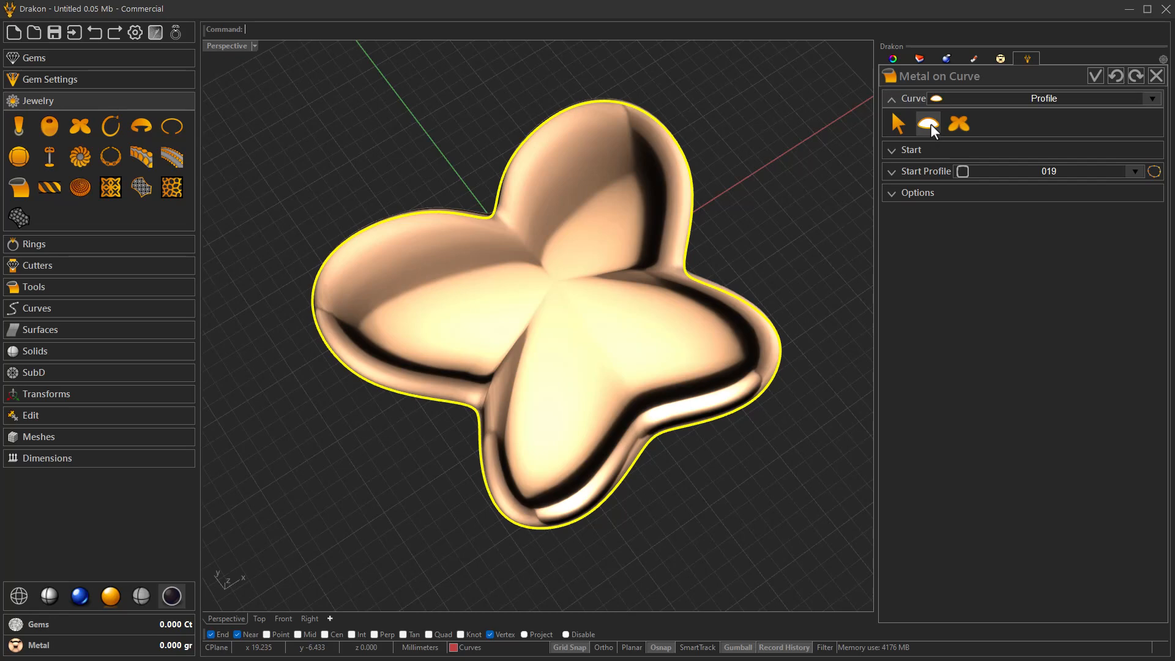
pyautogui.moveTo(703, 332); pyautogui.dragTo(859, 262, button='right')
# - Set the rim's start profile rotation to 180 degrees and its start profile width to 1.50 mm
pyautogui.click(916, 153)
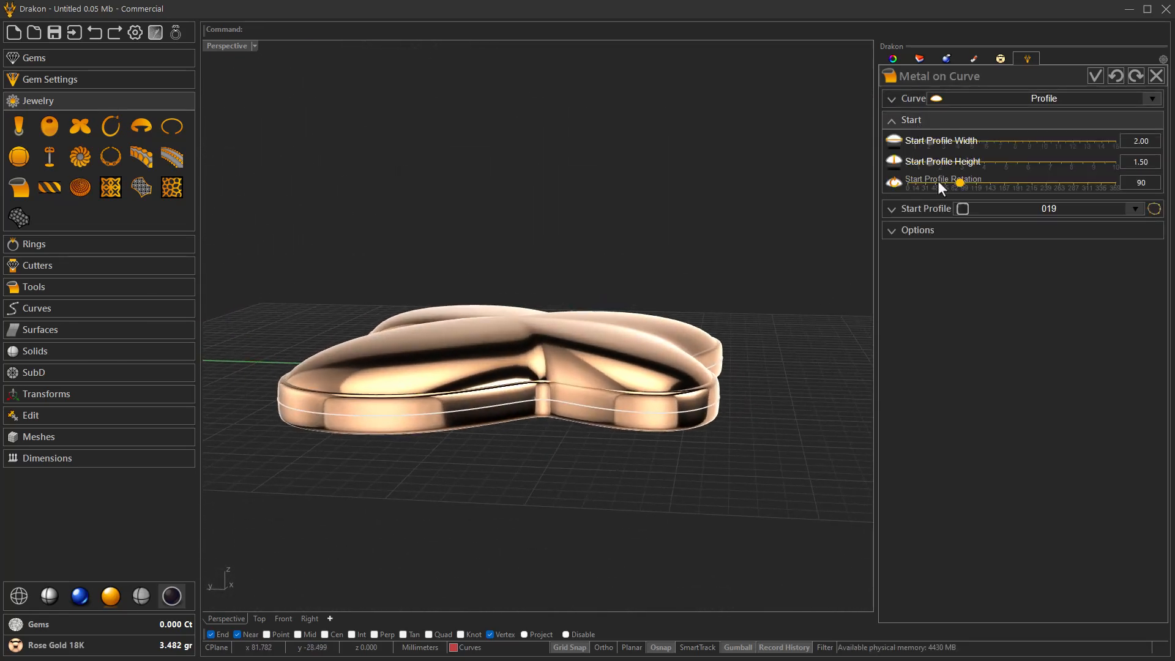
pyautogui.press('Right')
pyautogui.press('Right')
pyautogui.press('Right')
pyautogui.press('Right')
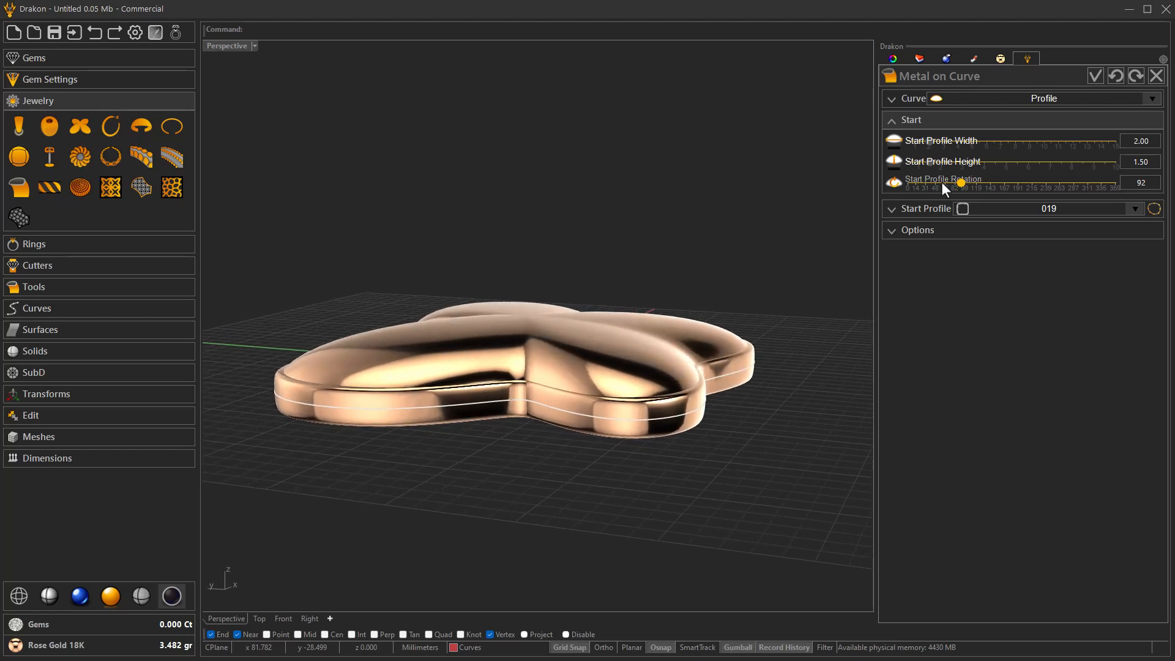
pyautogui.click(1005, 183)
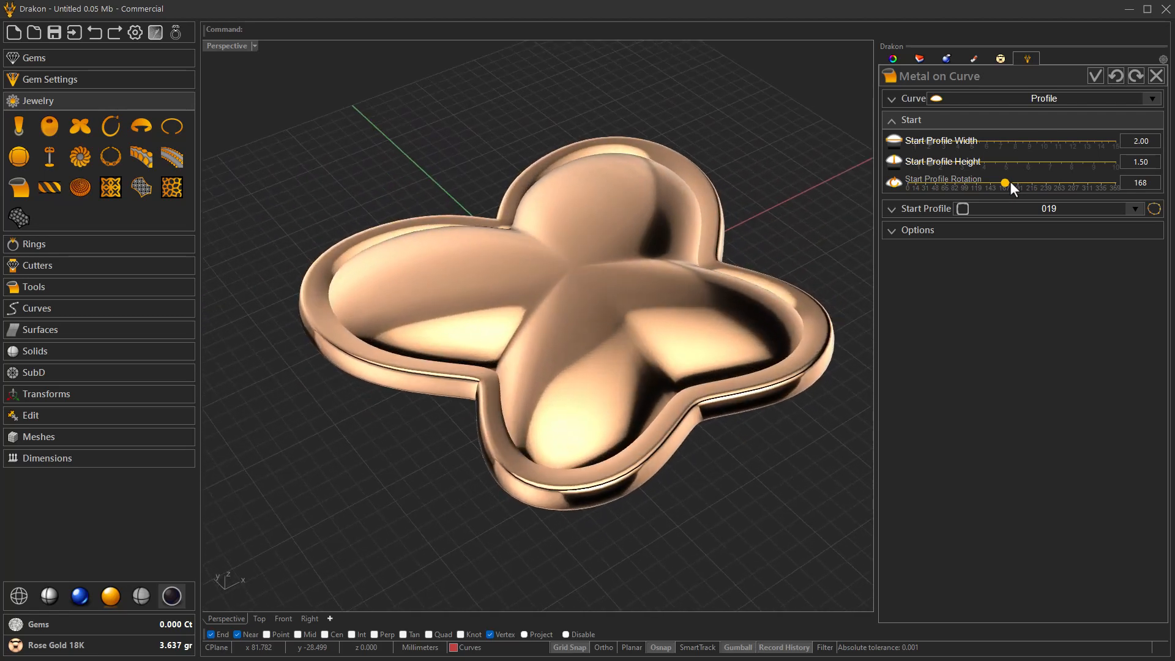
pyautogui.press('Right')
pyautogui.press('Right')
pyautogui.press('Right')
pyautogui.press('Right')
pyautogui.press('Right')
pyautogui.press('Right')
pyautogui.press('Right')
pyautogui.press('Right')
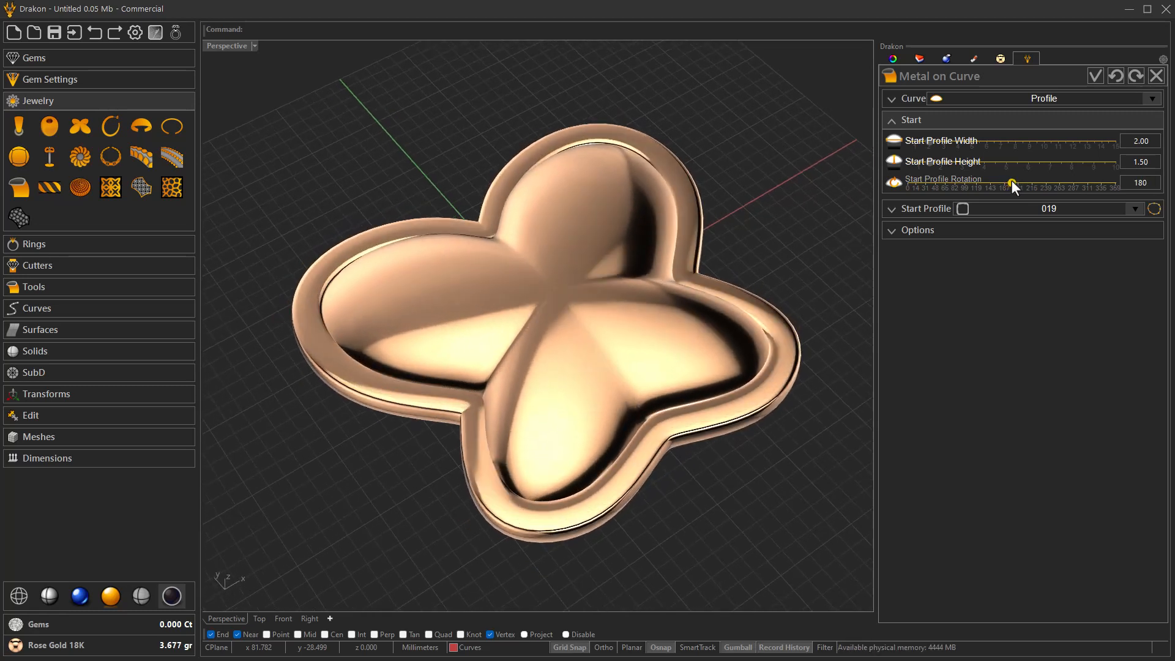
pyautogui.click(921, 141)
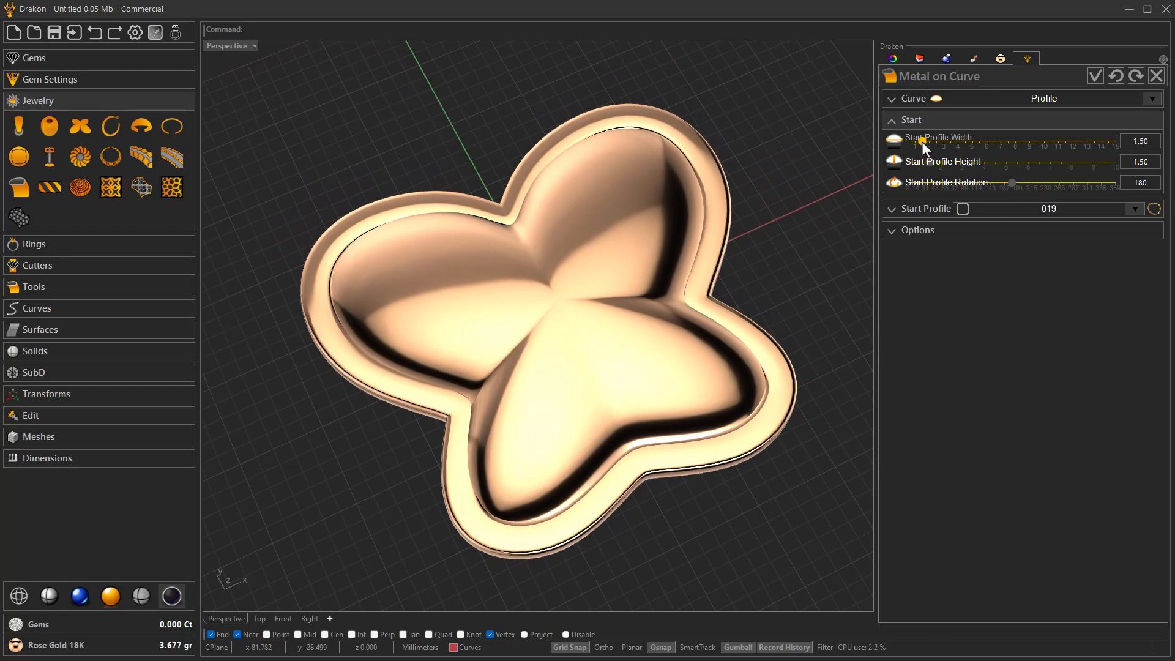
# - Reduce the rim's start profile width to 0.70 mm
pyautogui.click(915, 141)
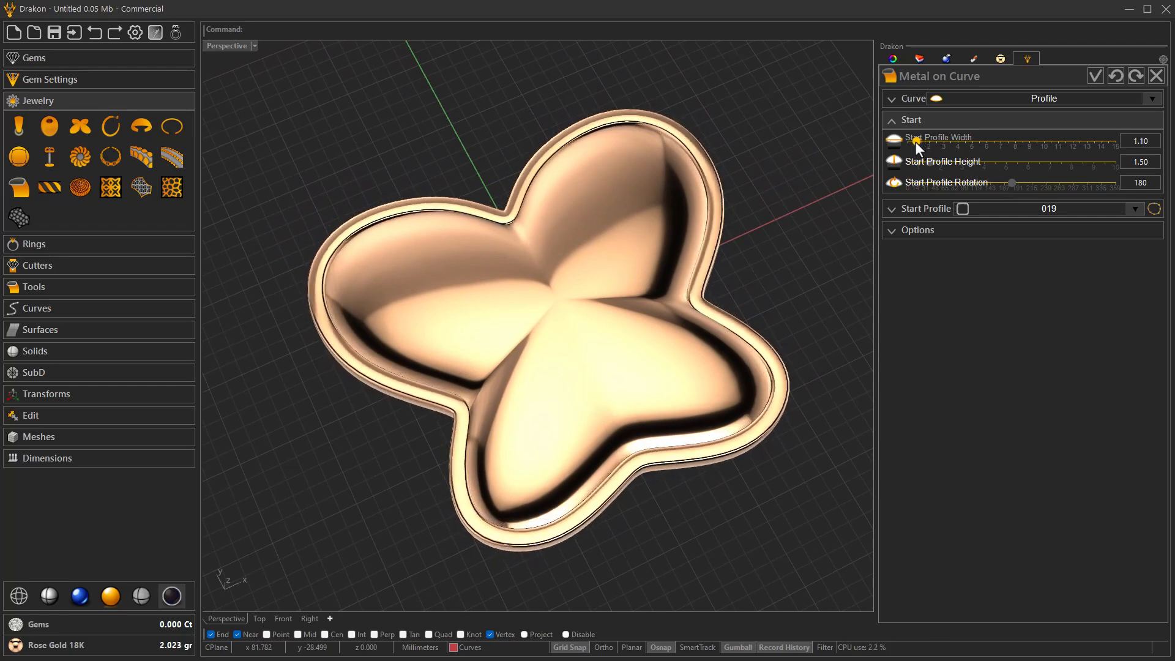
pyautogui.moveTo(915, 141); pyautogui.dragTo(912, 142)
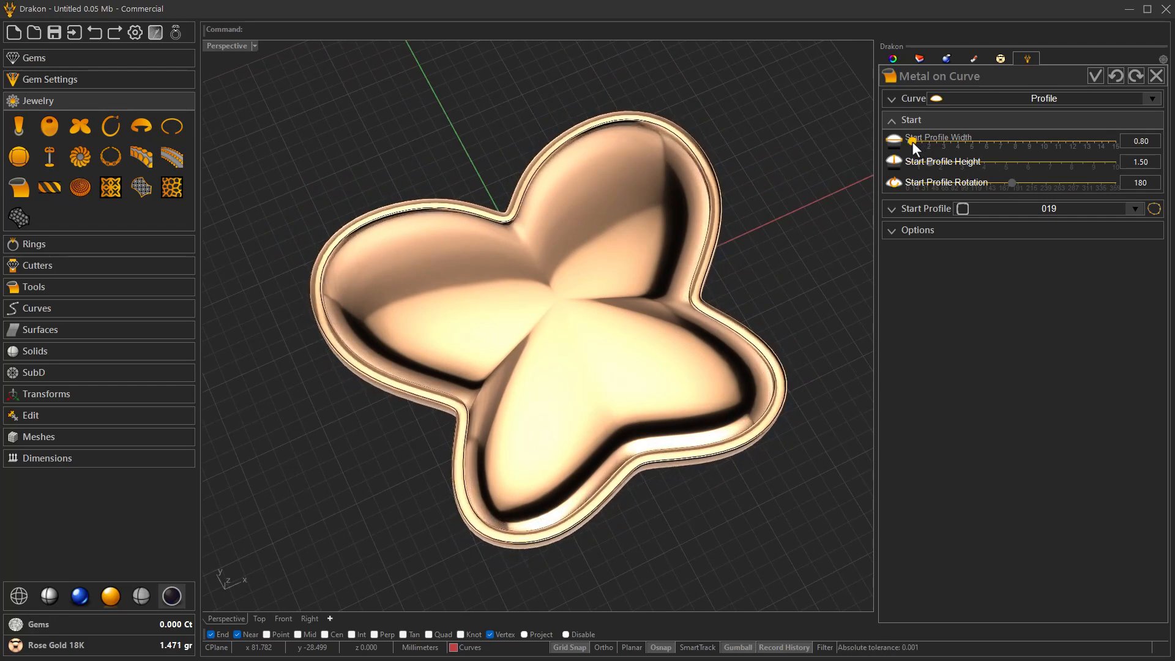
pyautogui.click(910, 142)
# - Set the rim's start profile height to 1.20 mm and validate the Metal on Curve
pyautogui.scroll(2, 774, 260)
pyautogui.moveTo(774, 261); pyautogui.dragTo(794, 214, button='right')
pyautogui.scroll(7, 655, 300)
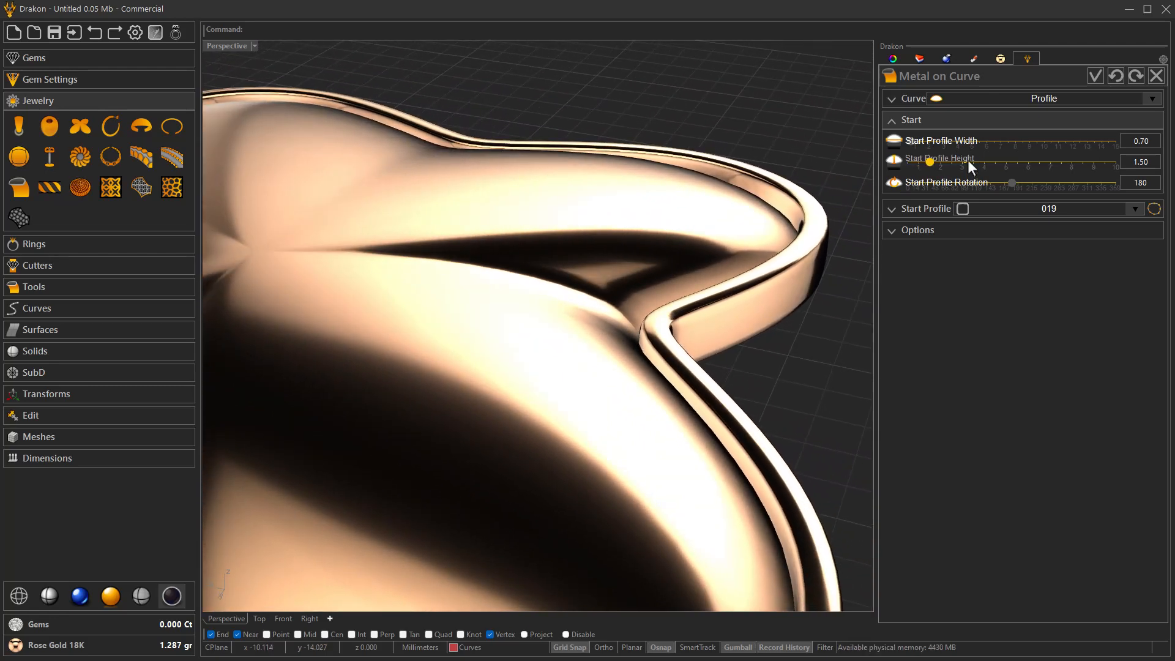
pyautogui.scroll(-2, 968, 160)
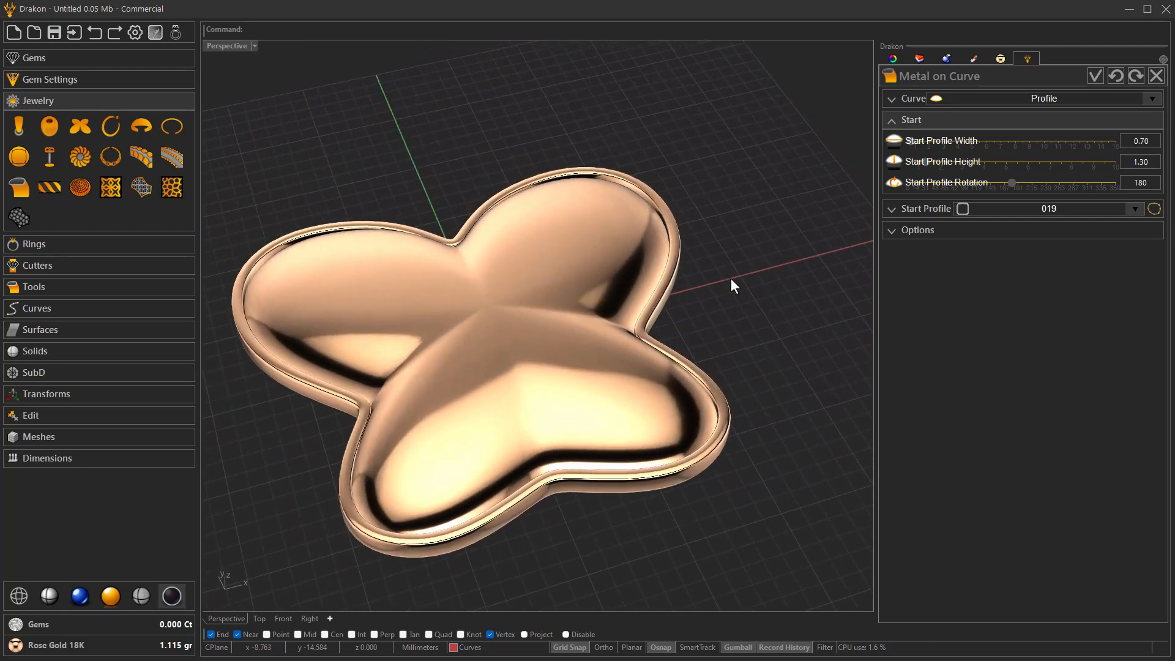
pyautogui.scroll(5, 729, 277)
pyautogui.moveTo(729, 278); pyautogui.dragTo(843, 218, button='right')
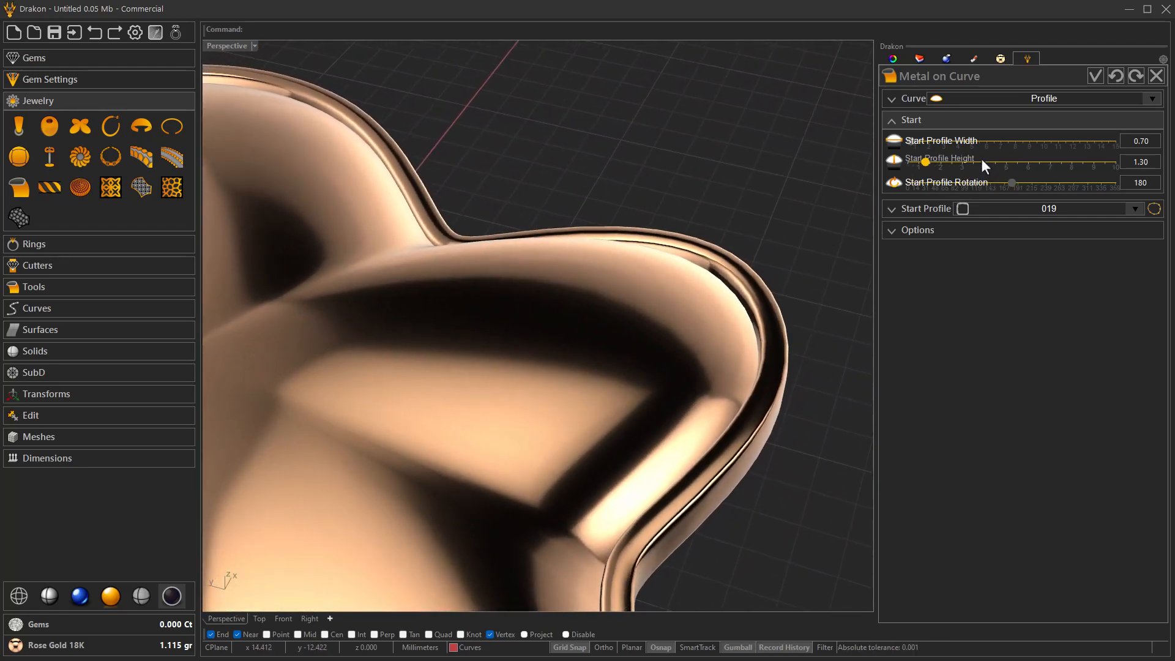
pyautogui.scroll(-1, 982, 159)
pyautogui.scroll(-5, 726, 306)
pyautogui.moveTo(831, 237); pyautogui.dragTo(745, 284, button='right')
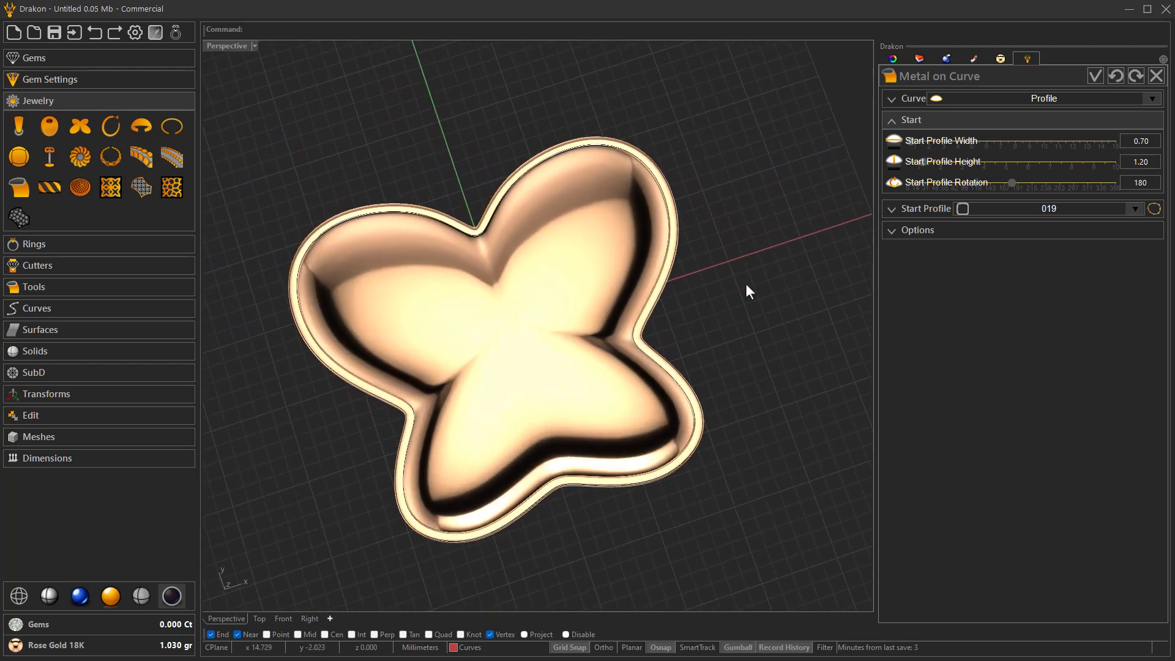
pyautogui.click(1096, 77)
# - Join the metal rim and the hollow charm body with a Boolean Union that deletes the inputs, and validate it
pyautogui.moveTo(665, 360); pyautogui.dragTo(414, 377, button='right')
pyautogui.moveTo(417, 373); pyautogui.dragTo(420, 426, button='right')
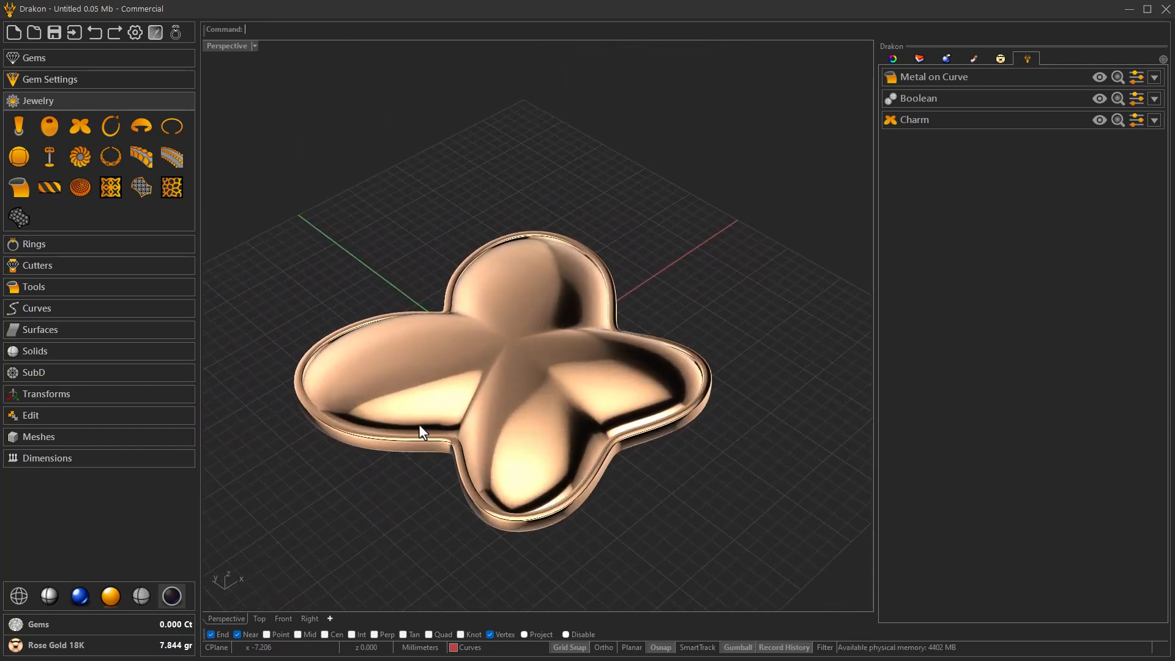
pyautogui.click(33, 286)
pyautogui.click(81, 252)
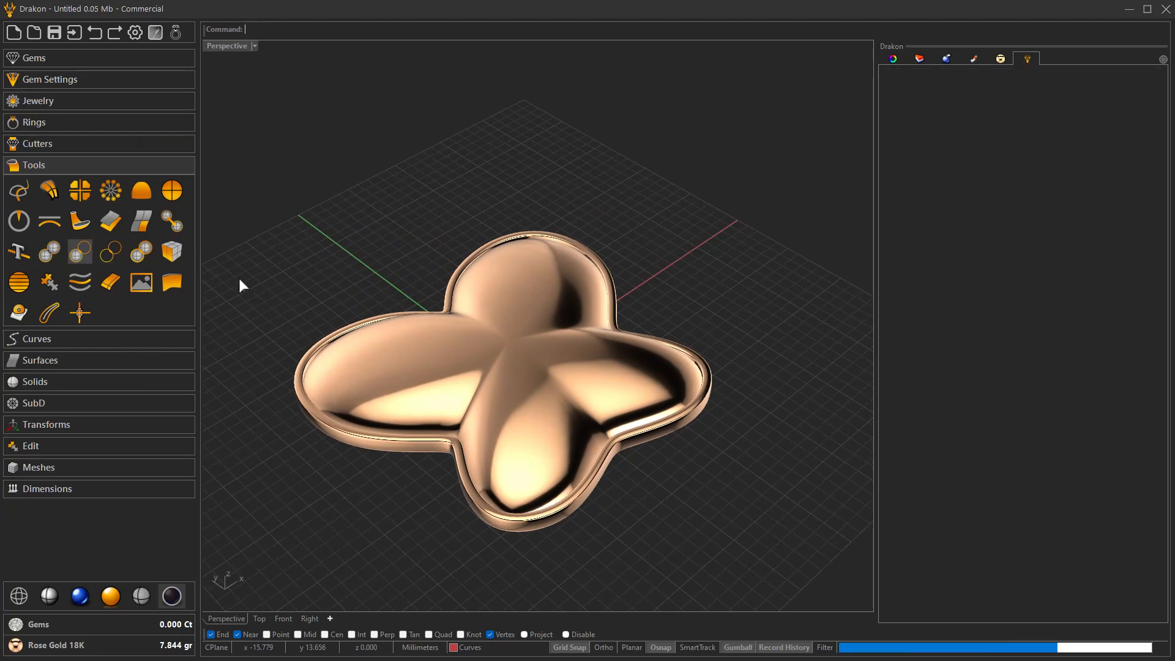
pyautogui.click(928, 145)
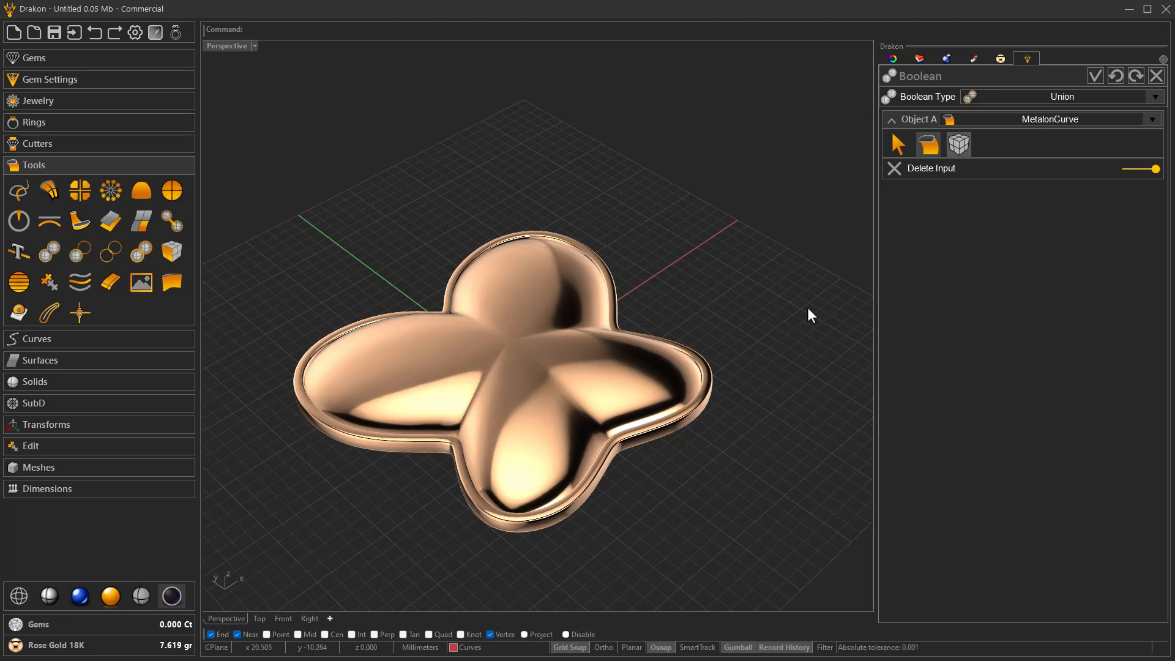
pyautogui.moveTo(808, 308); pyautogui.dragTo(808, 308, button='right')
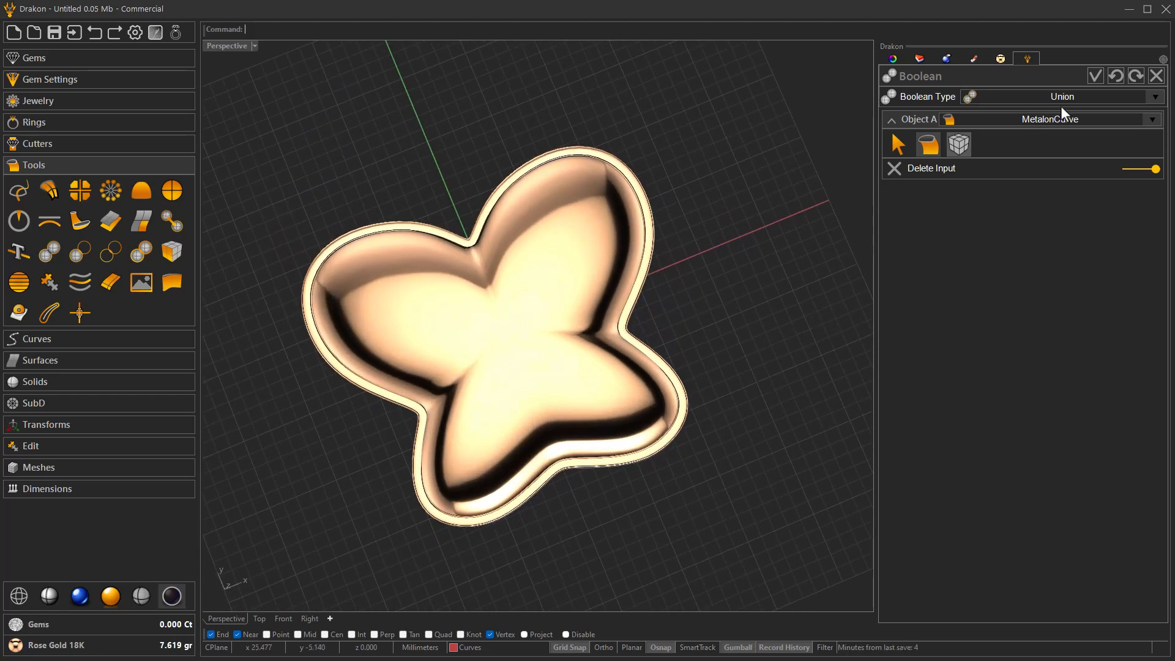
pyautogui.click(1094, 75)
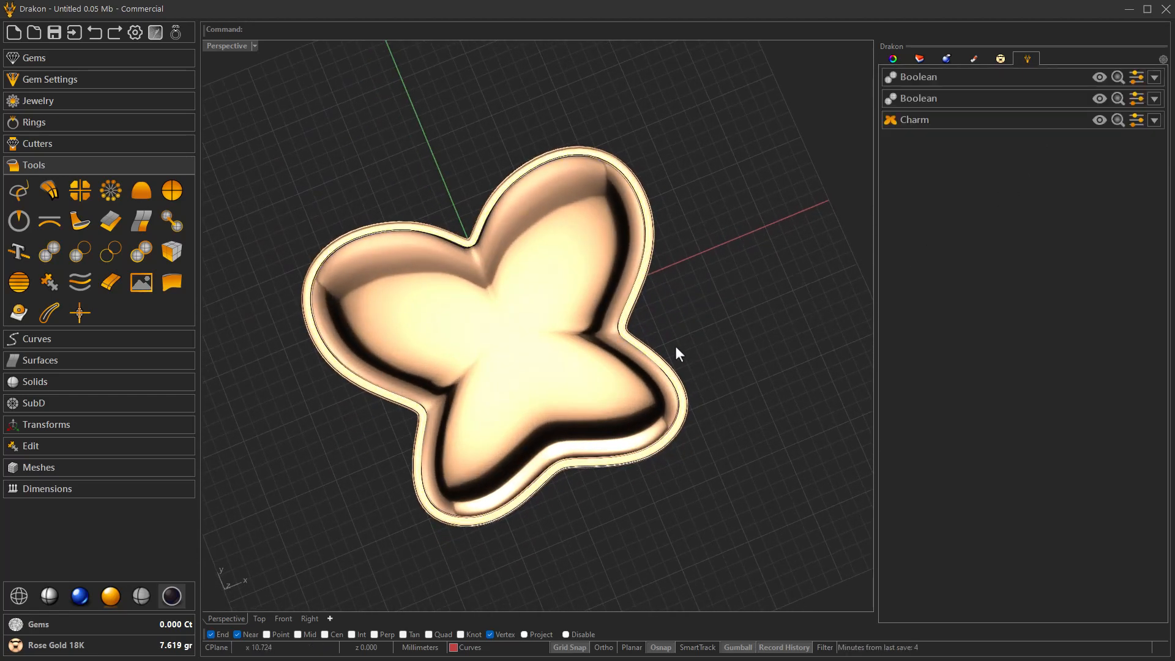
# - Examine the charm's hollow underside and toggle the visibility of the original Charm object
pyautogui.click(597, 373)
pyautogui.moveTo(597, 373); pyautogui.dragTo(595, 369, button='right')
pyautogui.click(738, 247)
pyautogui.moveTo(738, 248); pyautogui.dragTo(786, 240, button='right')
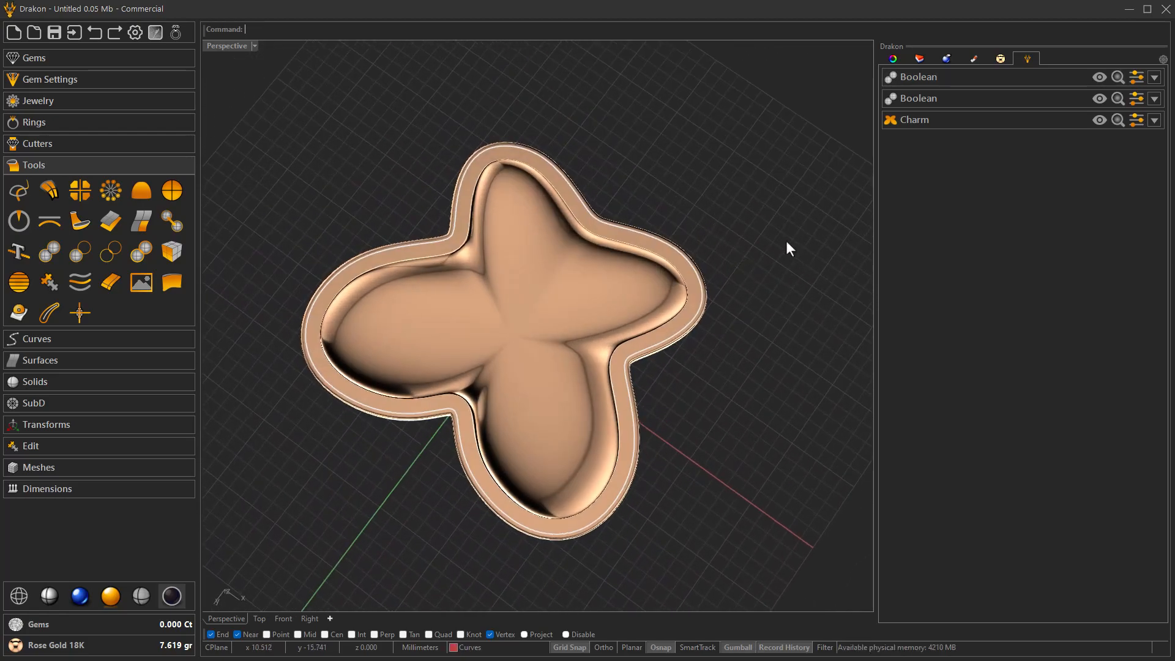
pyautogui.click(1099, 120)
pyautogui.moveTo(781, 307); pyautogui.dragTo(673, 343, button='right')
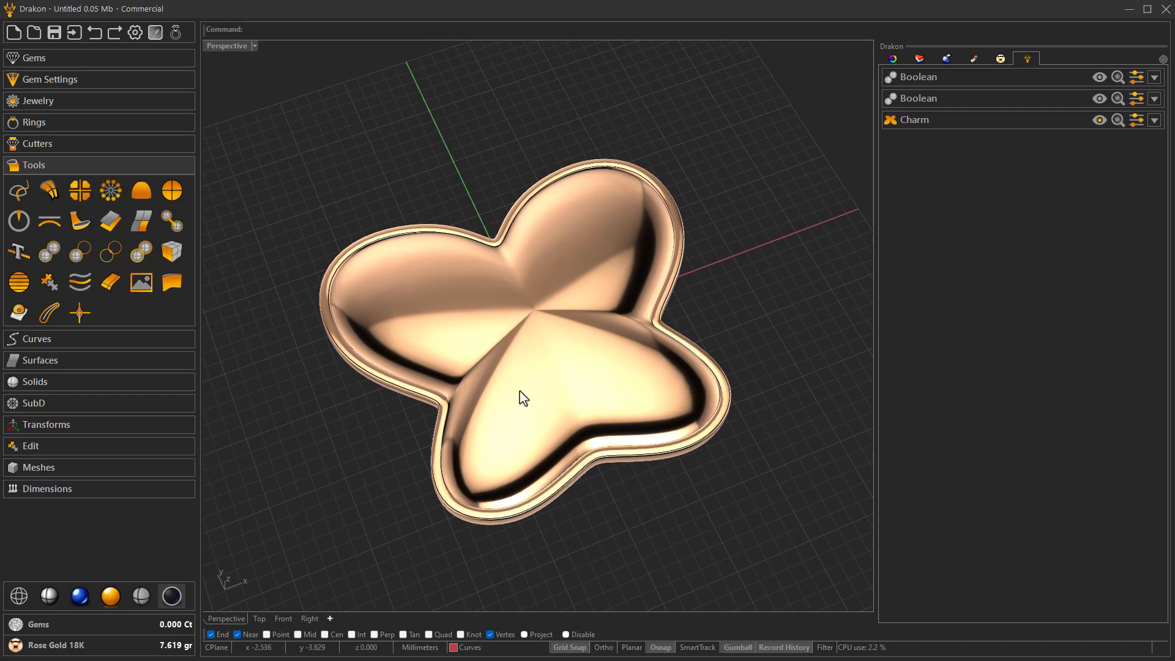
# - Start a Pave on the united charm and rim, picking the charm's domed top as its object
pyautogui.click(71, 58)
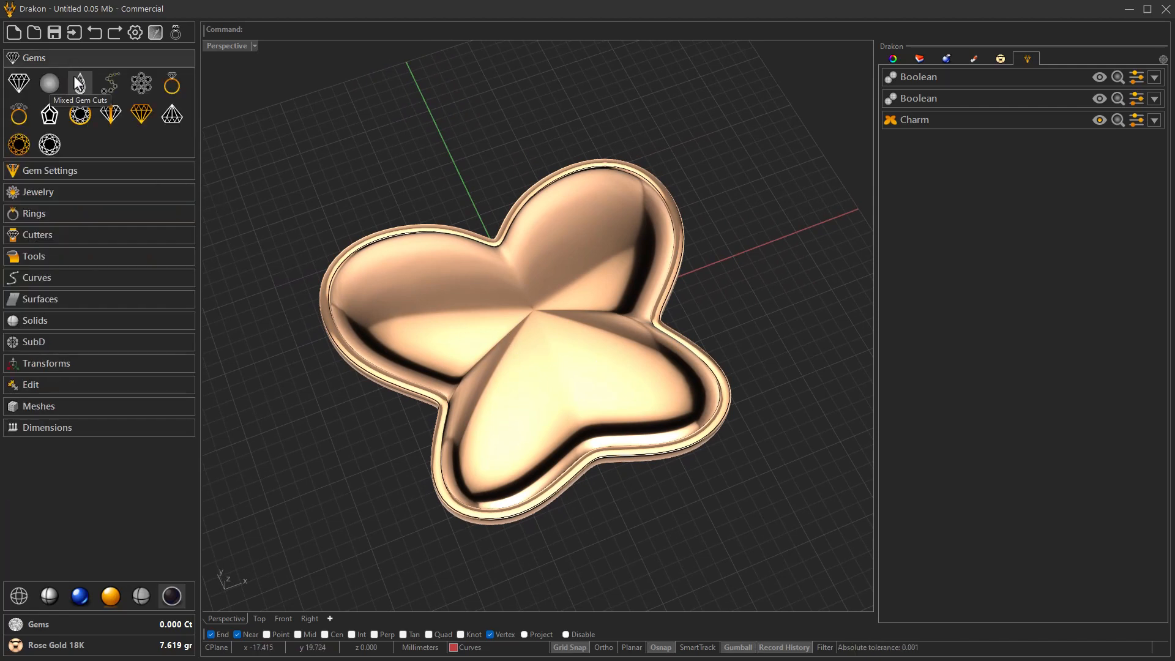
pyautogui.click(137, 88)
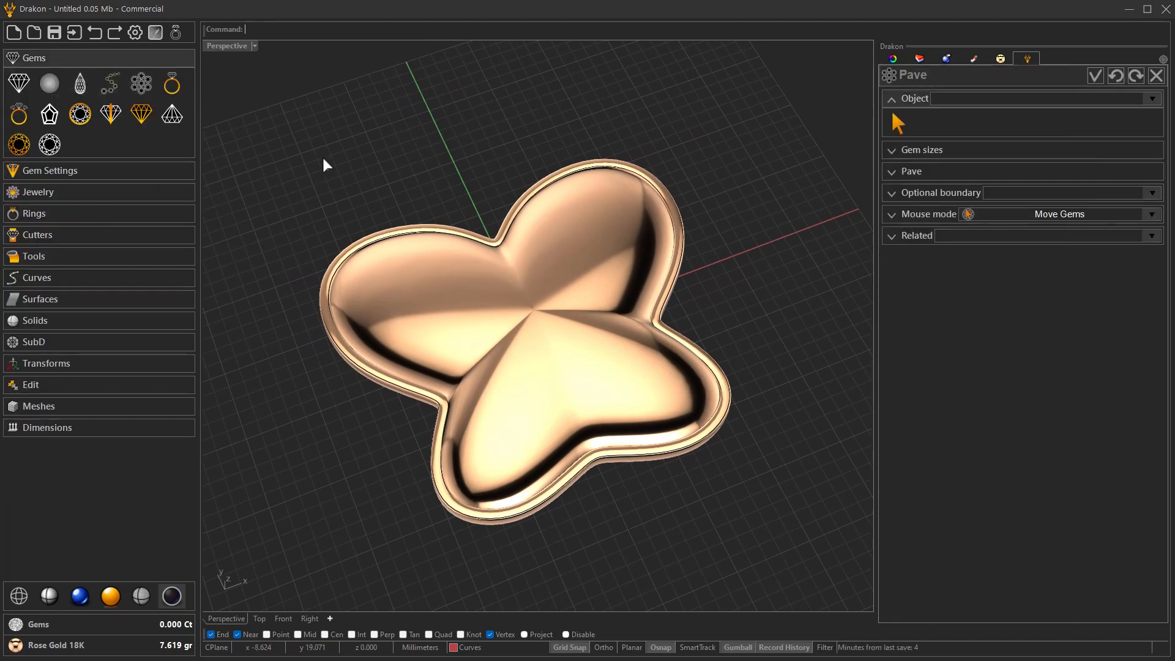
pyautogui.click(893, 124)
pyautogui.click(576, 342)
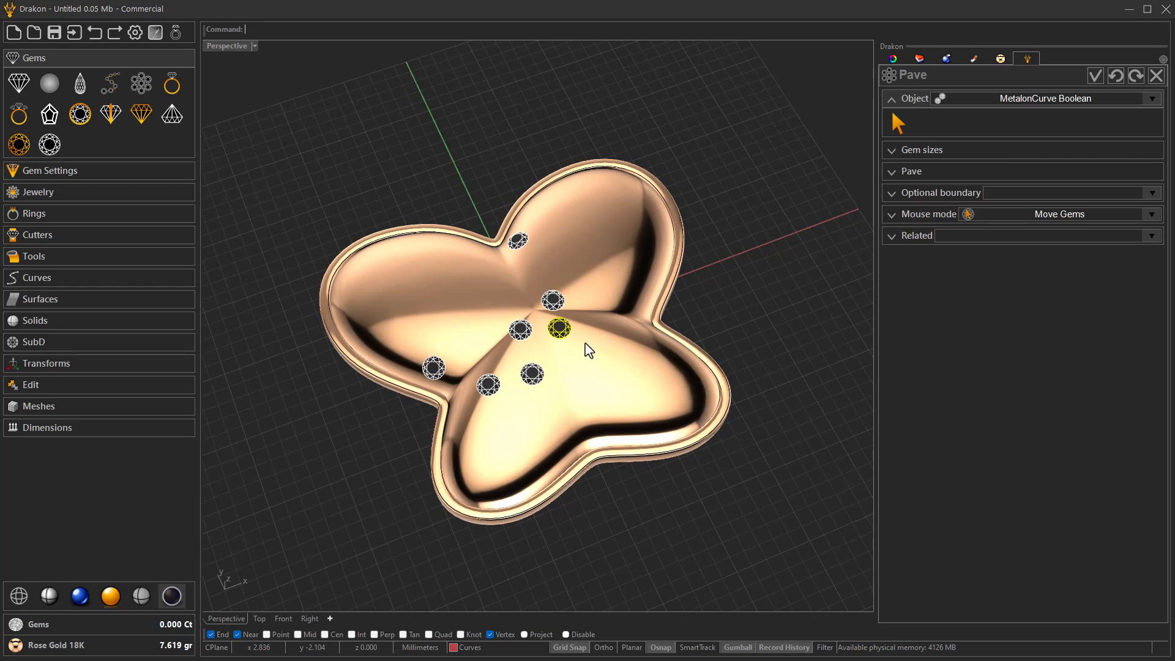
# - Set both the margin and the space between gems of the pave to 0.10 mm
pyautogui.click(916, 152)
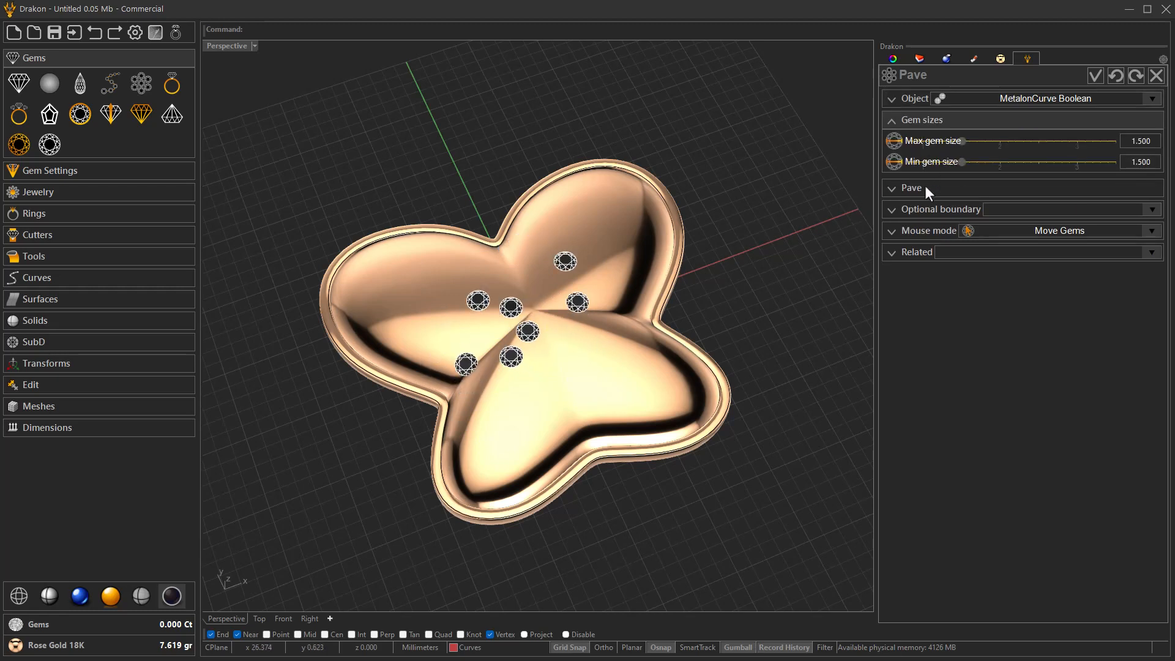
pyautogui.click(924, 185)
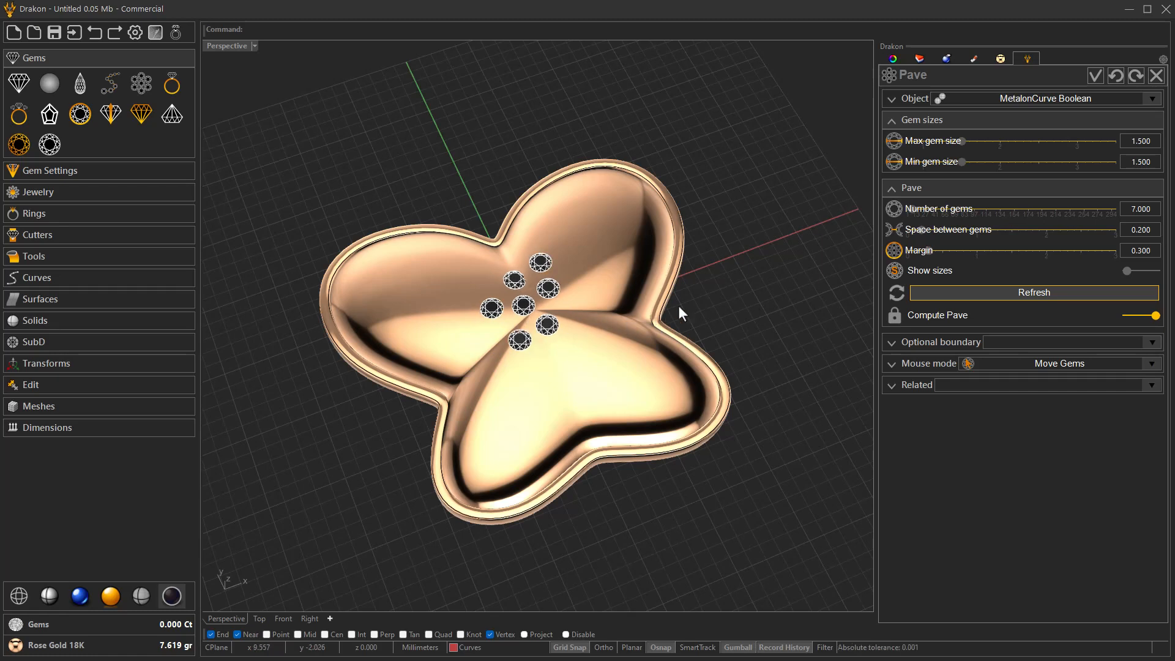
pyautogui.click(921, 251)
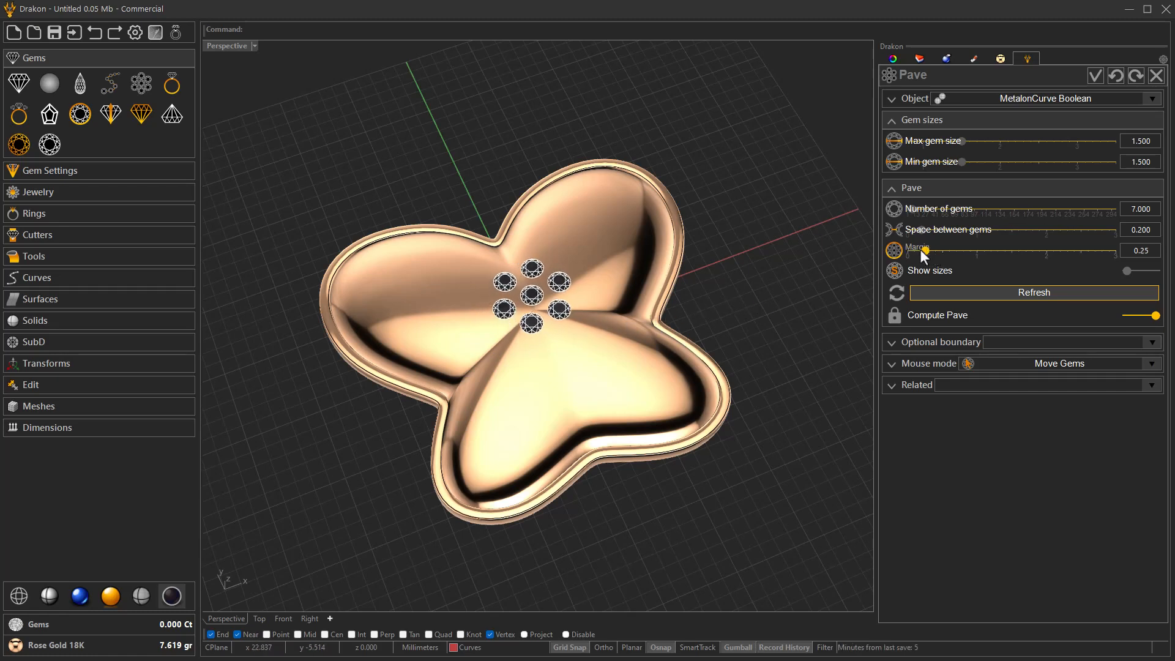
pyautogui.scroll(-2, 921, 251)
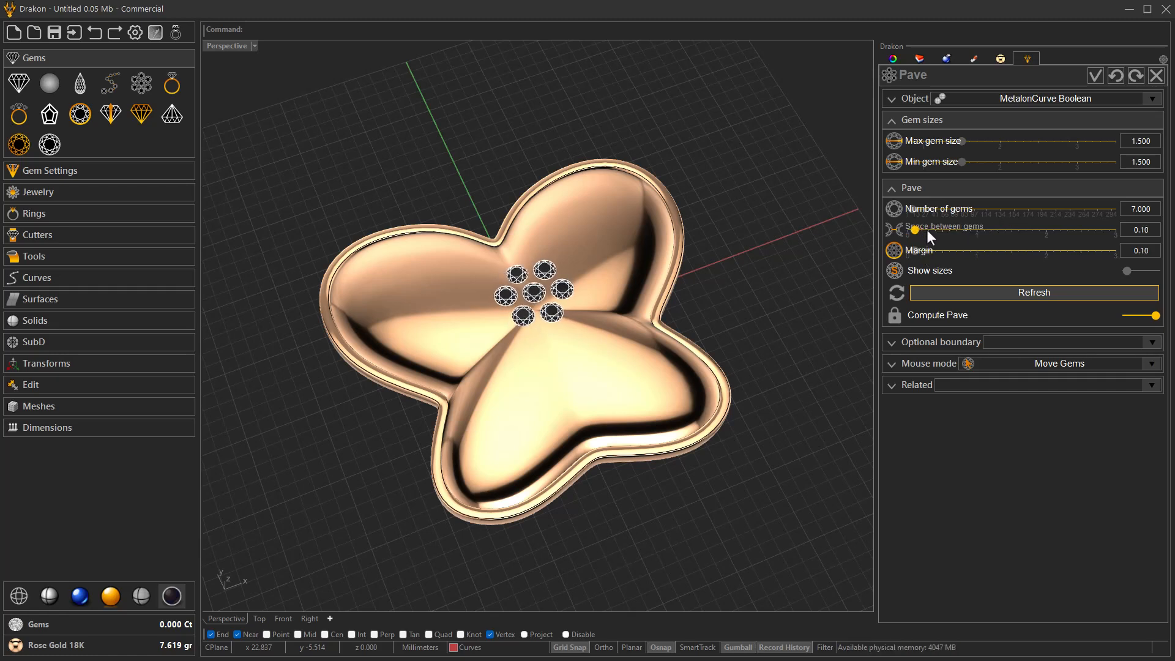
# - Raise the number of pave gems to 147 so they cover the whole butterfly surface
pyautogui.moveTo(1001, 211); pyautogui.dragTo(1007, 210)
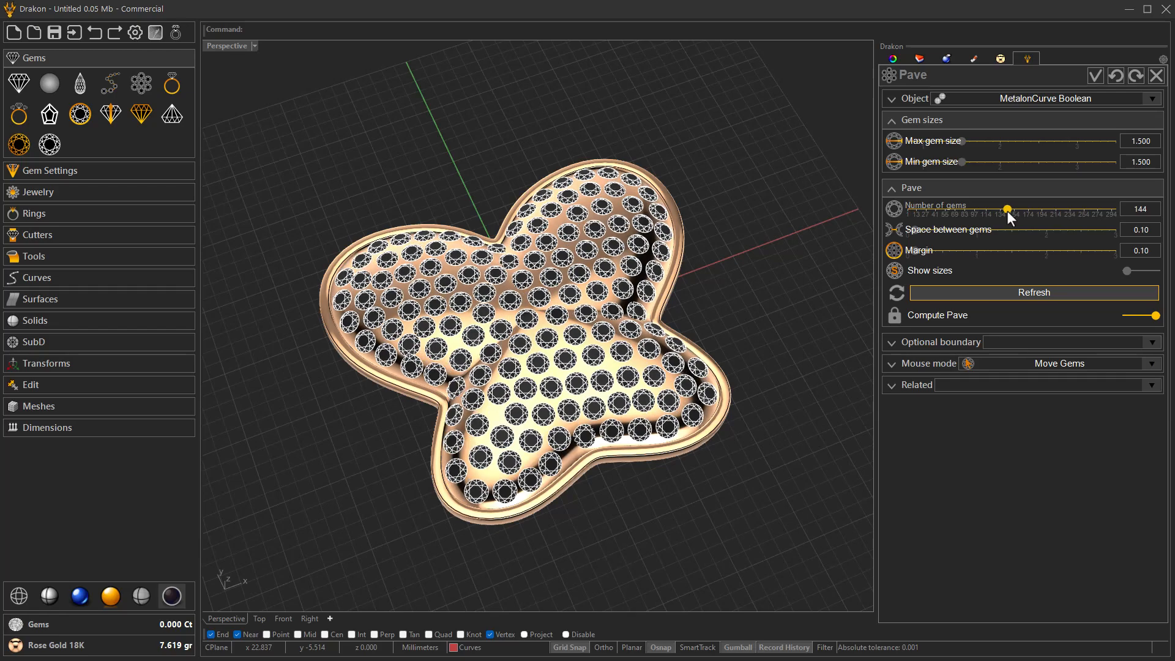
pyautogui.scroll(1, 1007, 211)
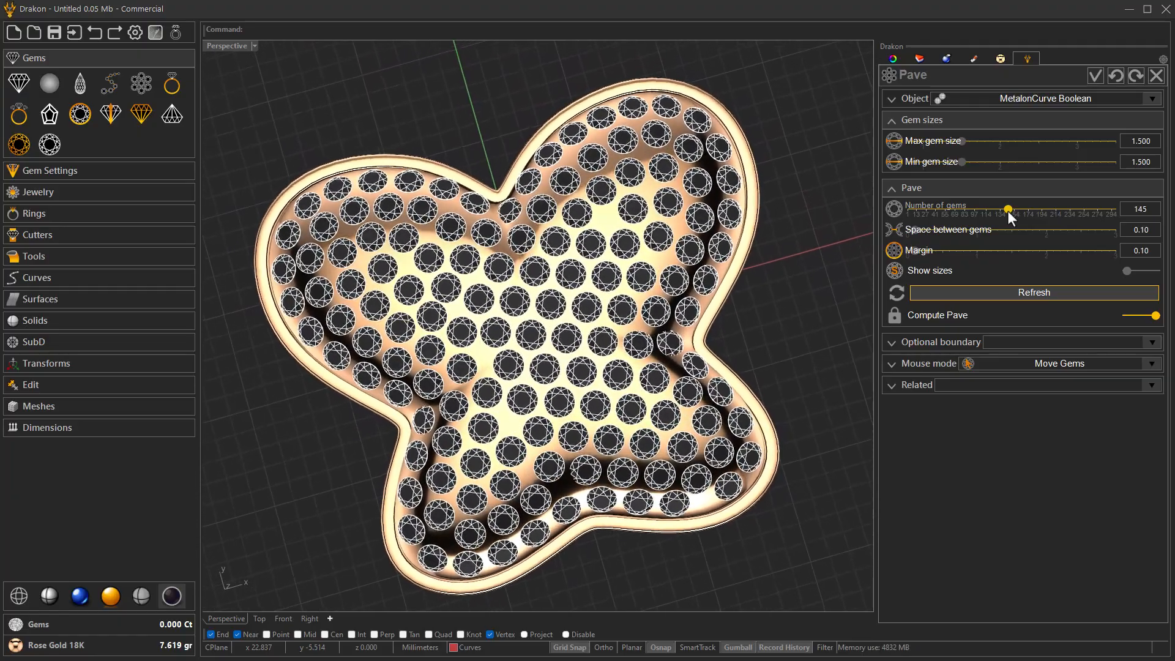
pyautogui.scroll(1, 1007, 210)
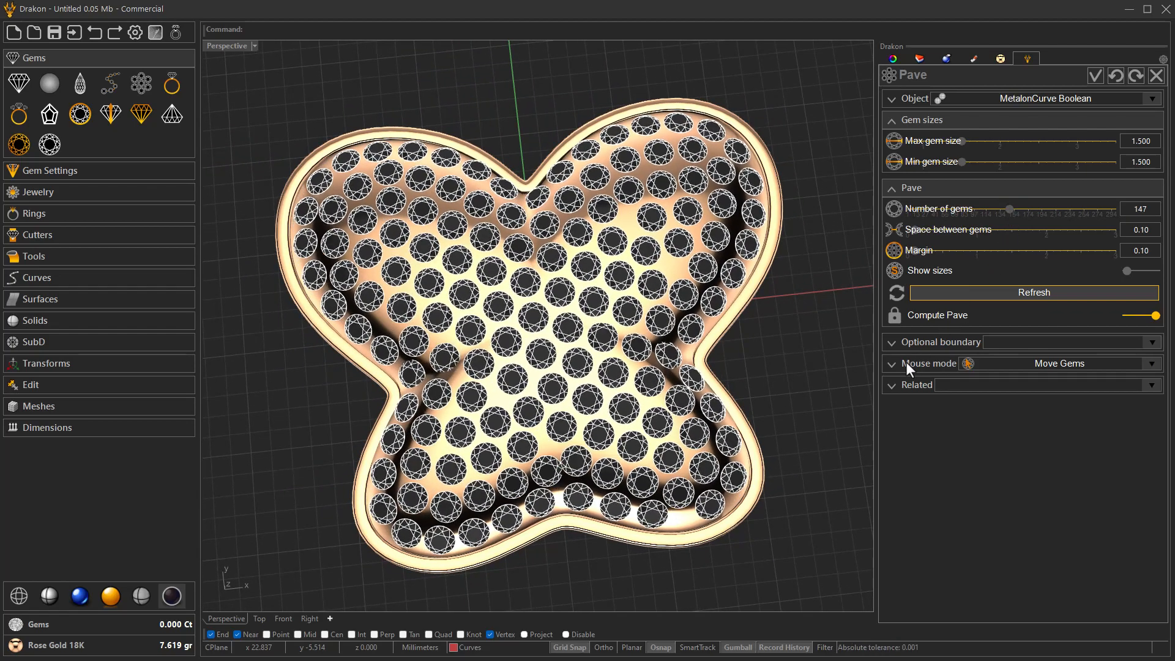
# - Expand the pave's mouse mode options, and check the gem size labels by turning Show sizes on and off
pyautogui.click(906, 363)
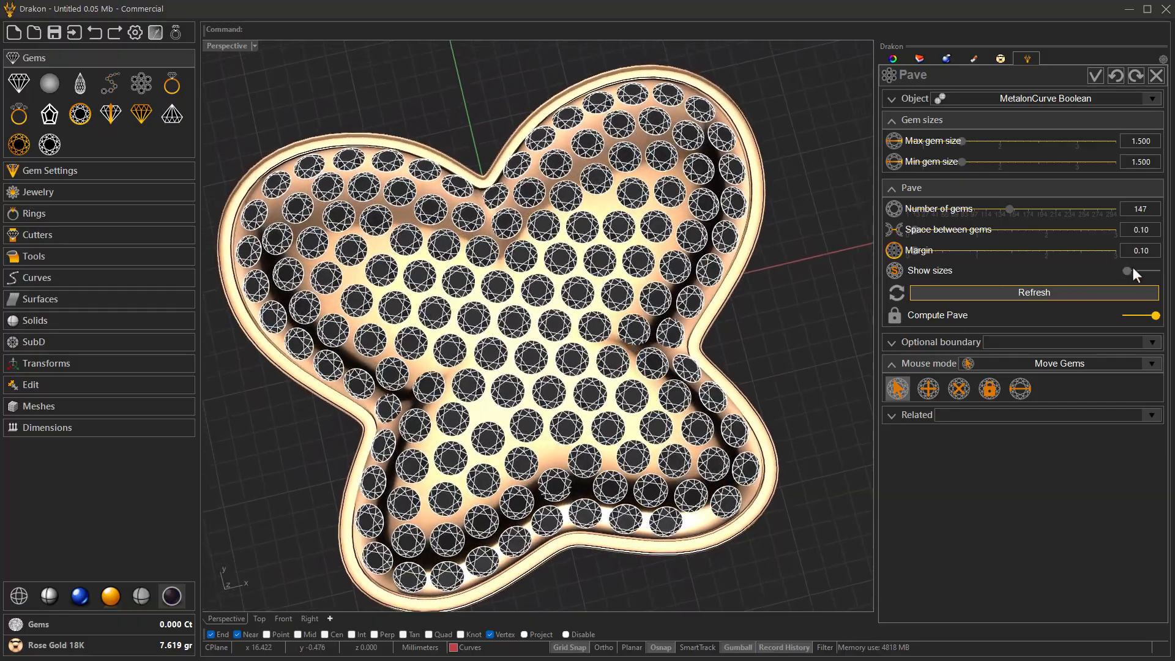
pyautogui.click(1132, 271)
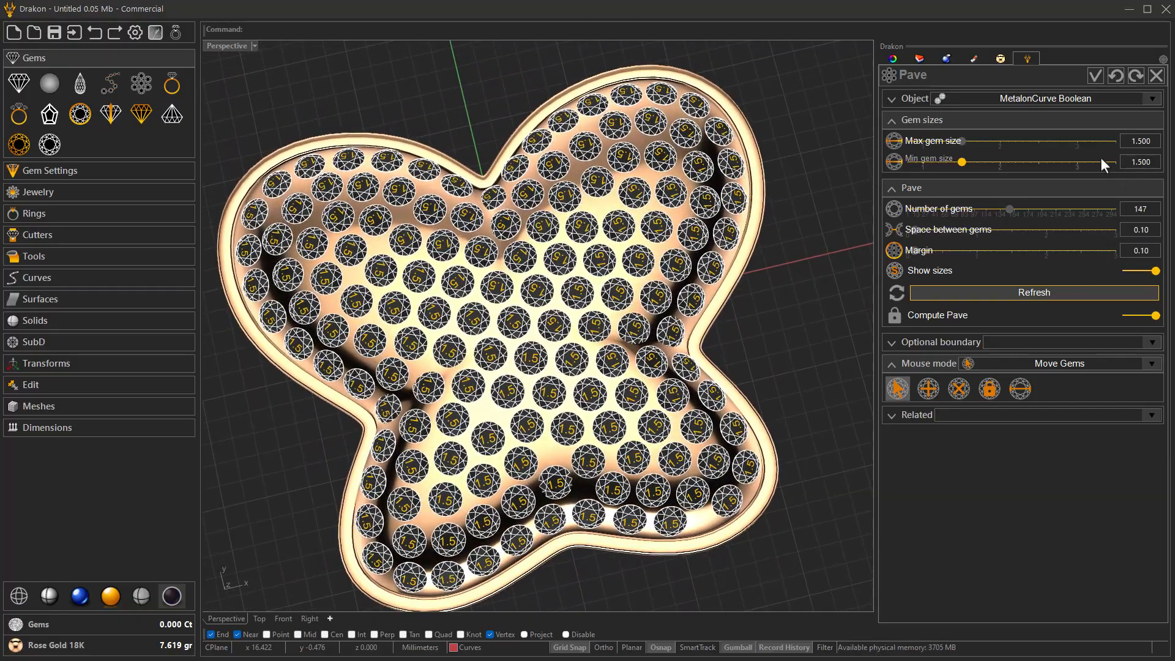
pyautogui.scroll(5, 485, 352)
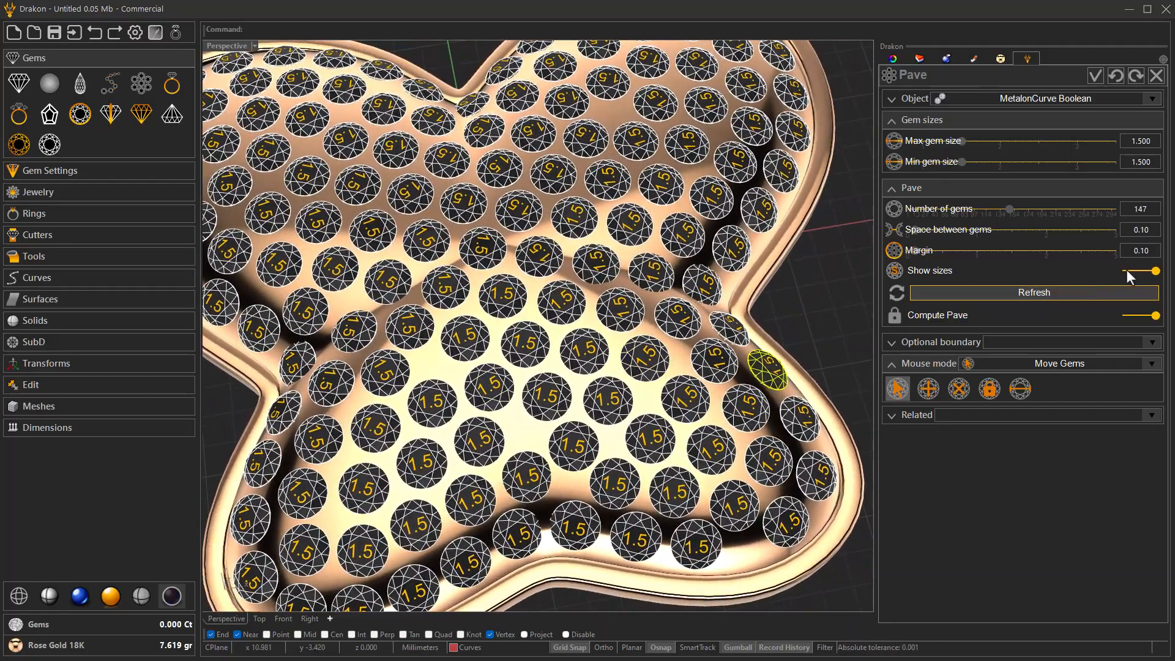
pyautogui.click(1127, 270)
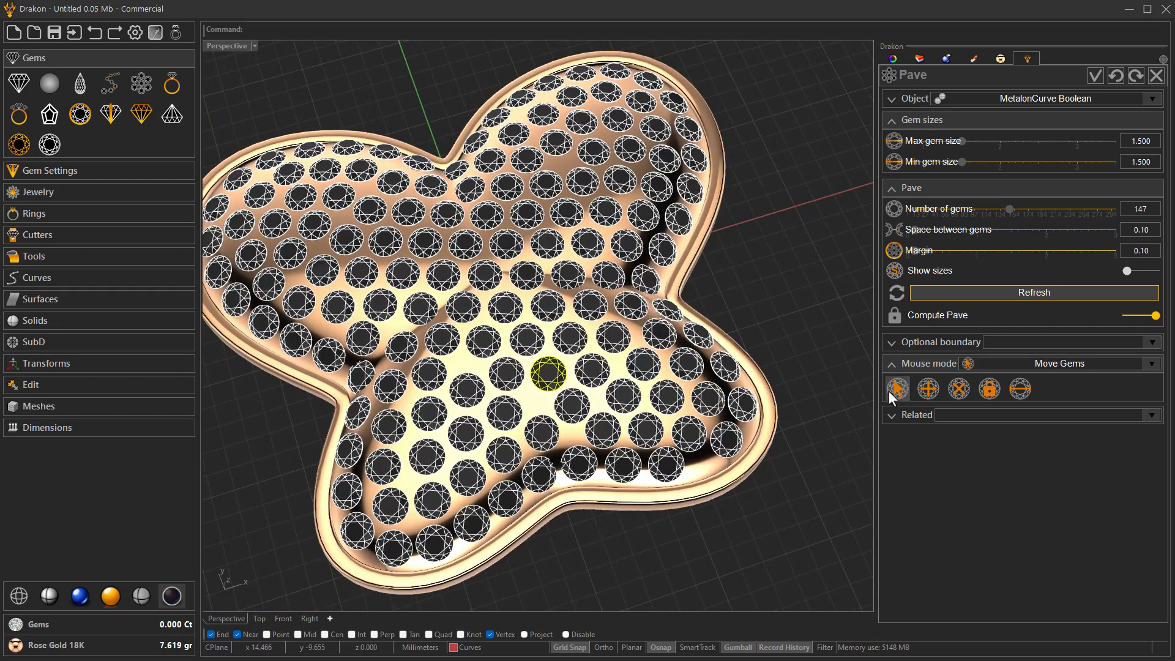
# - Add two 1.500 mm gems to the pave, one in a gap on the lower body and one on the upper-right wing
pyautogui.click(926, 391)
pyautogui.click(536, 403)
pyautogui.moveTo(536, 404); pyautogui.dragTo(515, 418, button='right')
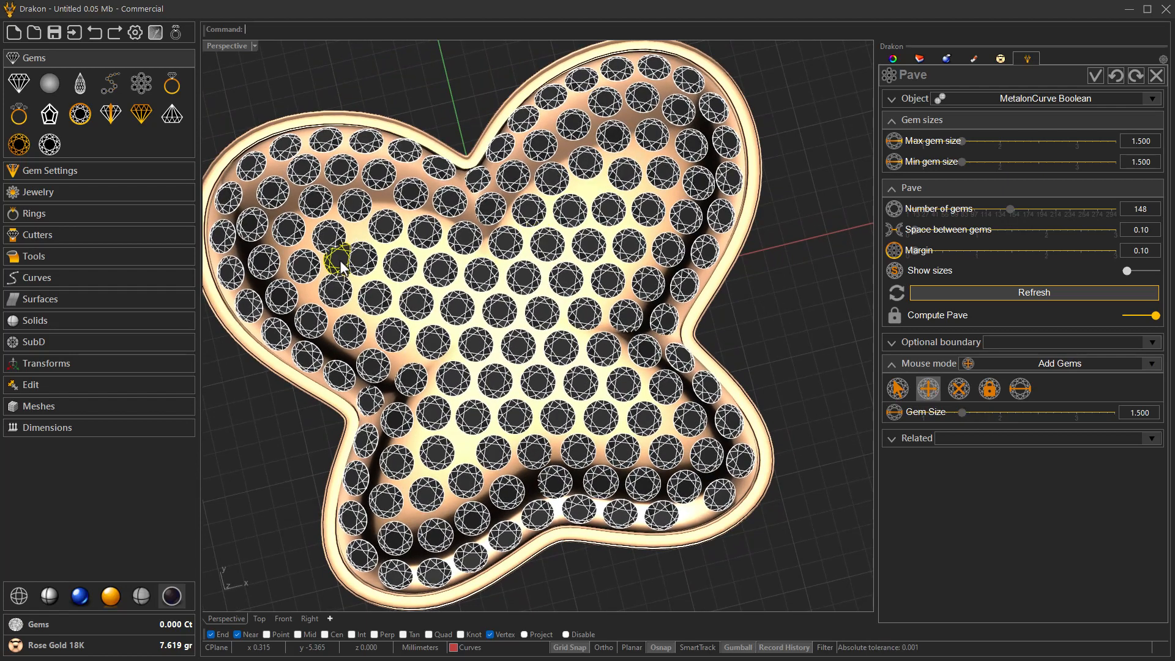
pyautogui.click(587, 186)
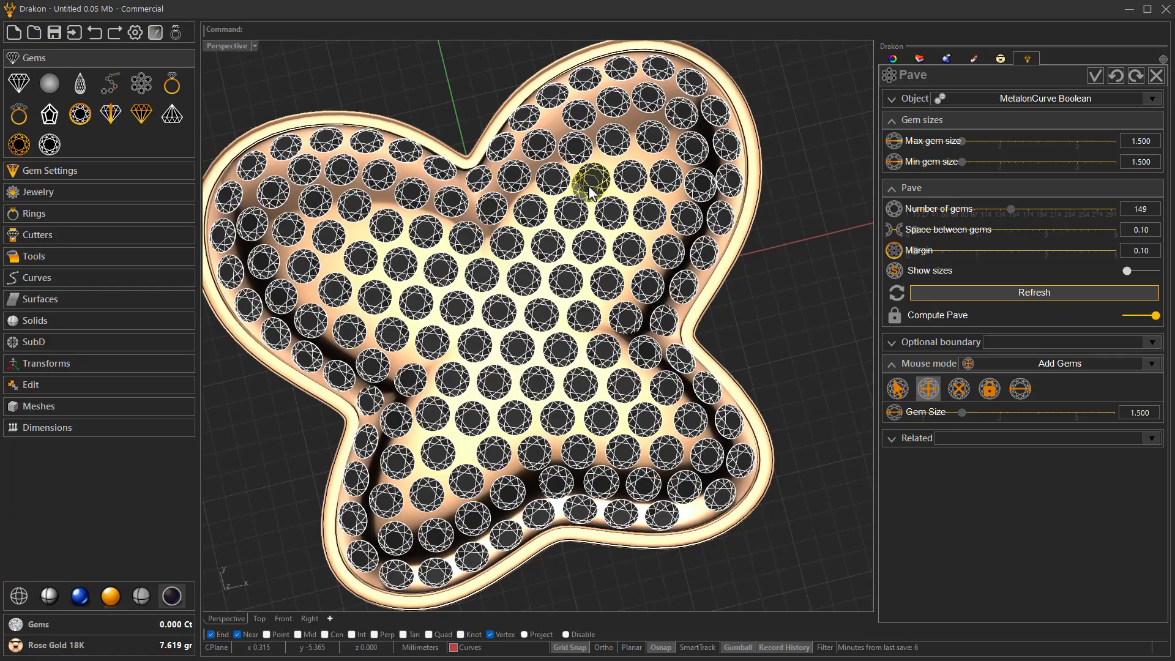
pyautogui.press('Escape')
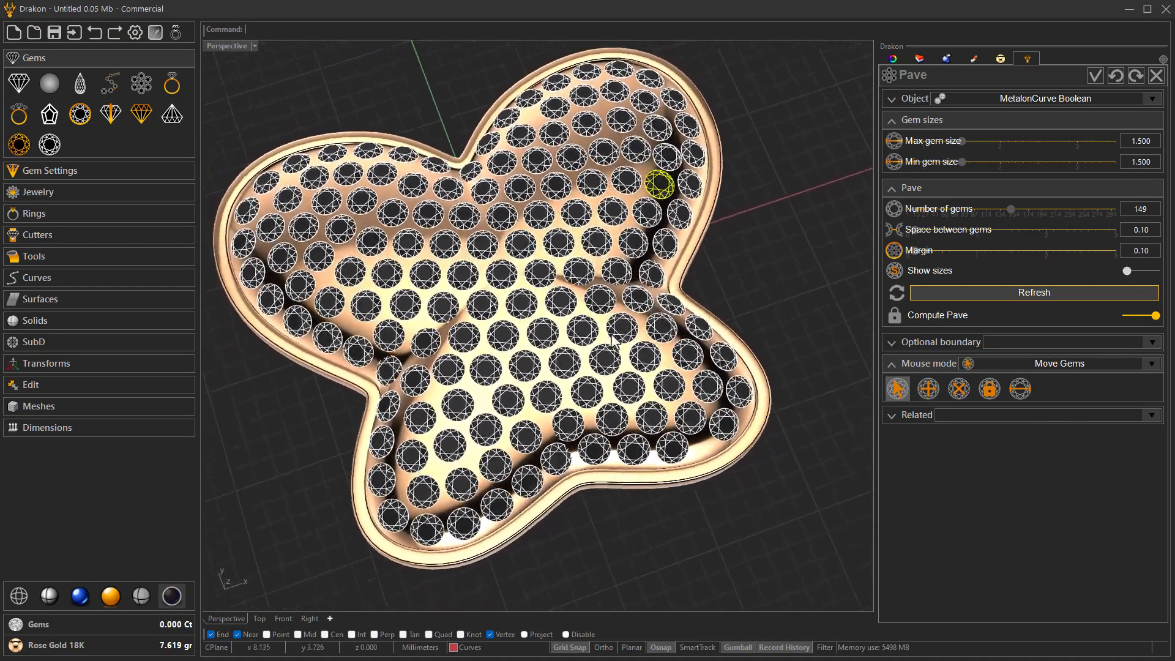
# - Fill gaps in the lower-left wing with two more 1.500 mm gems, and return the mouse mode to Move Gems
pyautogui.click(928, 388)
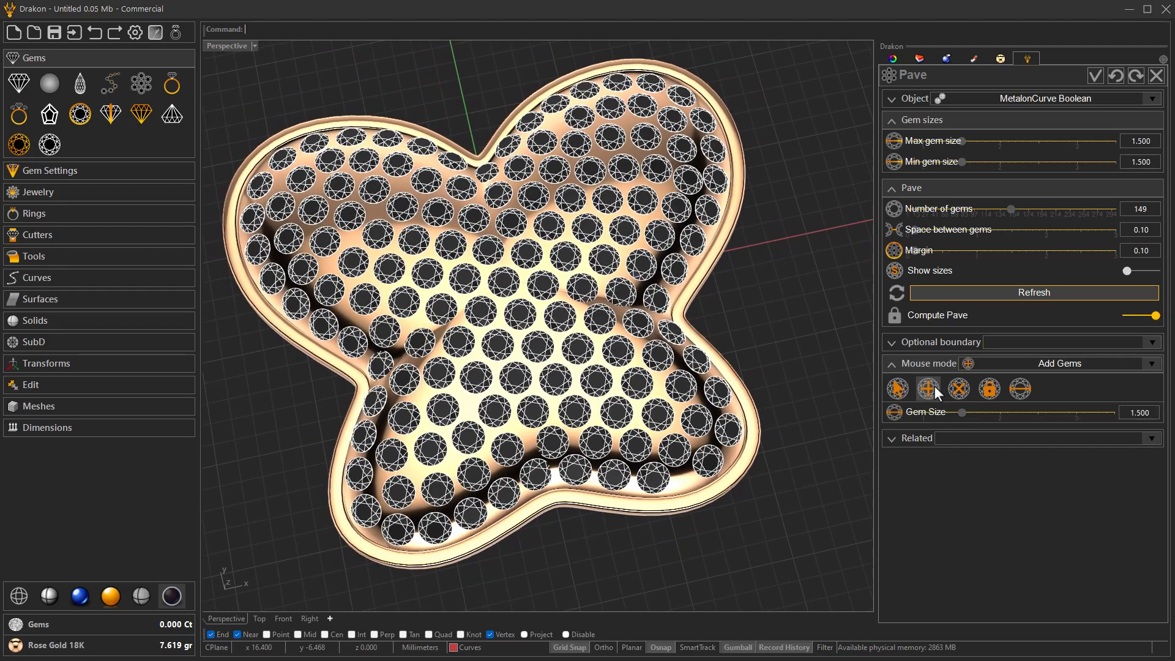
pyautogui.click(449, 463)
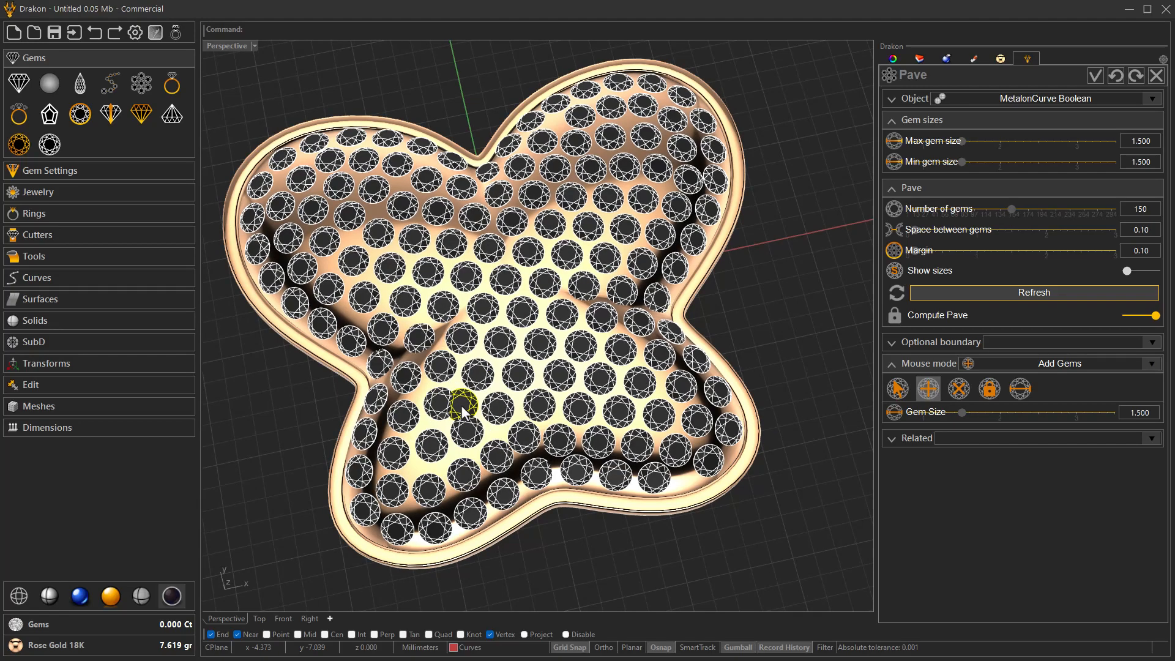
pyautogui.moveTo(448, 357); pyautogui.dragTo(538, 407, button='right')
pyautogui.click(635, 439)
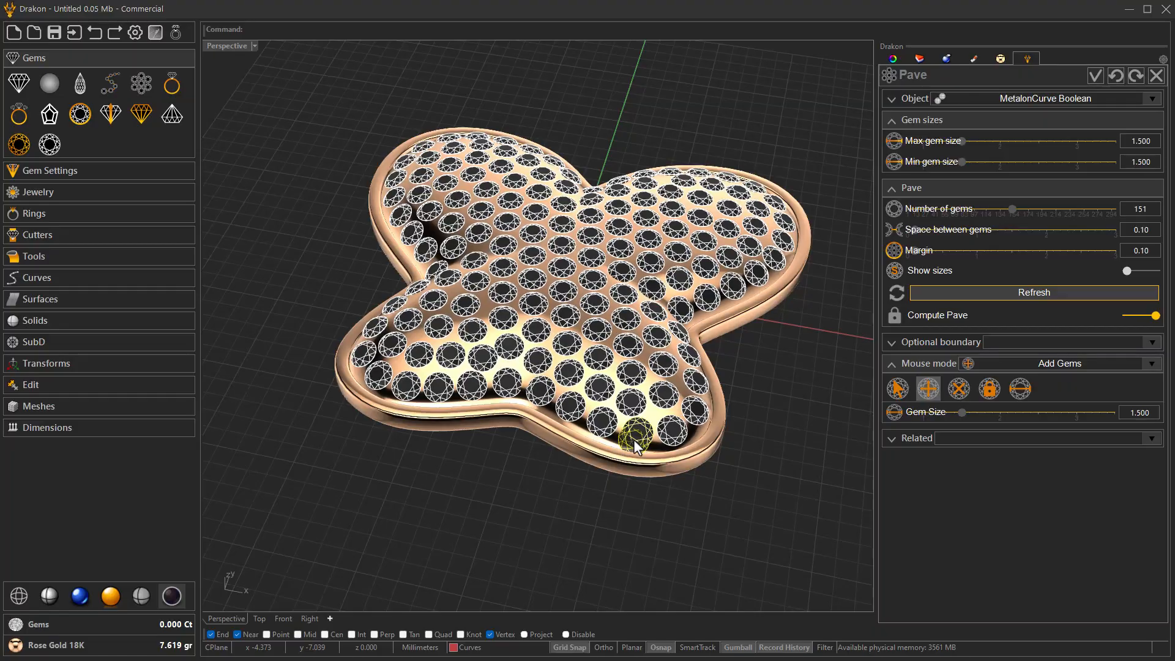
pyautogui.moveTo(634, 444); pyautogui.dragTo(668, 472, button='right')
pyautogui.click(891, 386)
# - Add one more 1.500 mm gem to the pave, in a gap on the lower part of the upper-left wing
pyautogui.moveTo(745, 399); pyautogui.dragTo(762, 395, button='right')
pyautogui.scroll(5, 744, 399)
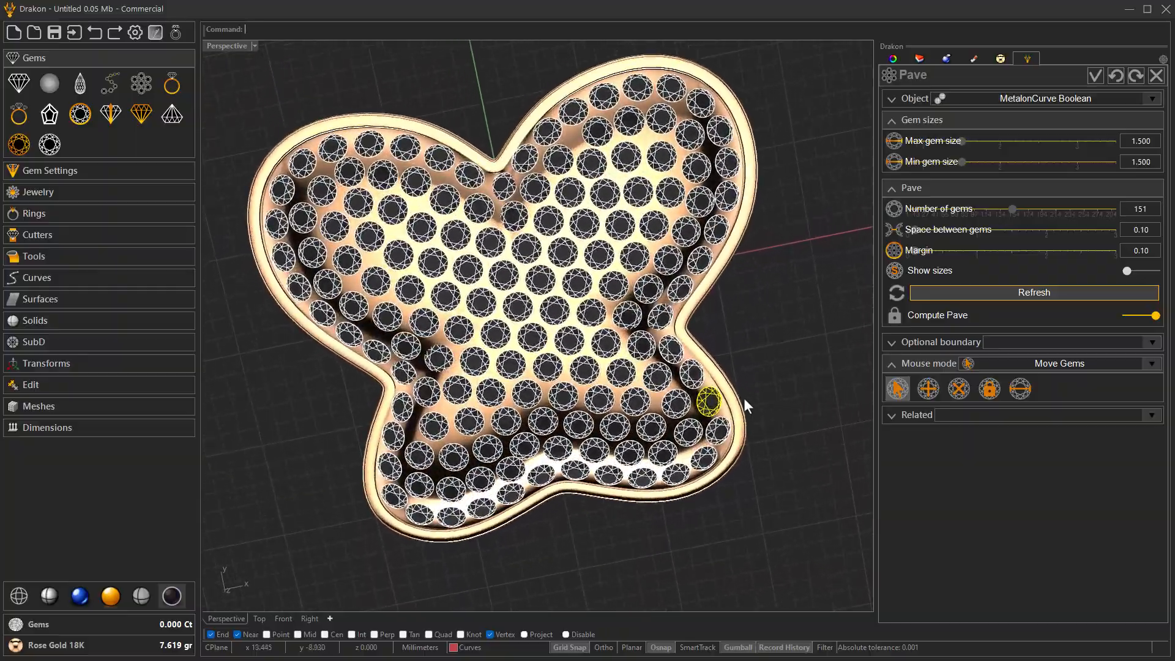
pyautogui.moveTo(744, 399); pyautogui.dragTo(750, 396, button='right')
pyautogui.click(928, 388)
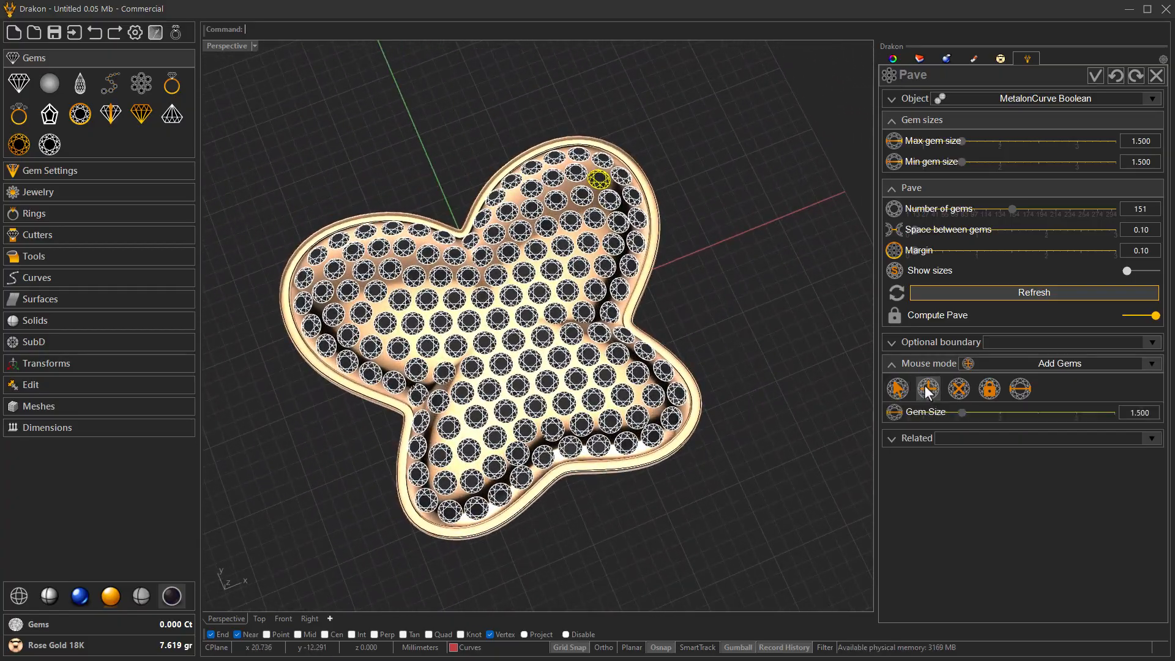
pyautogui.click(385, 318)
pyautogui.rightClick(383, 320)
pyautogui.moveTo(384, 318); pyautogui.dragTo(459, 347, button='right')
pyautogui.scroll(2, 395, 321)
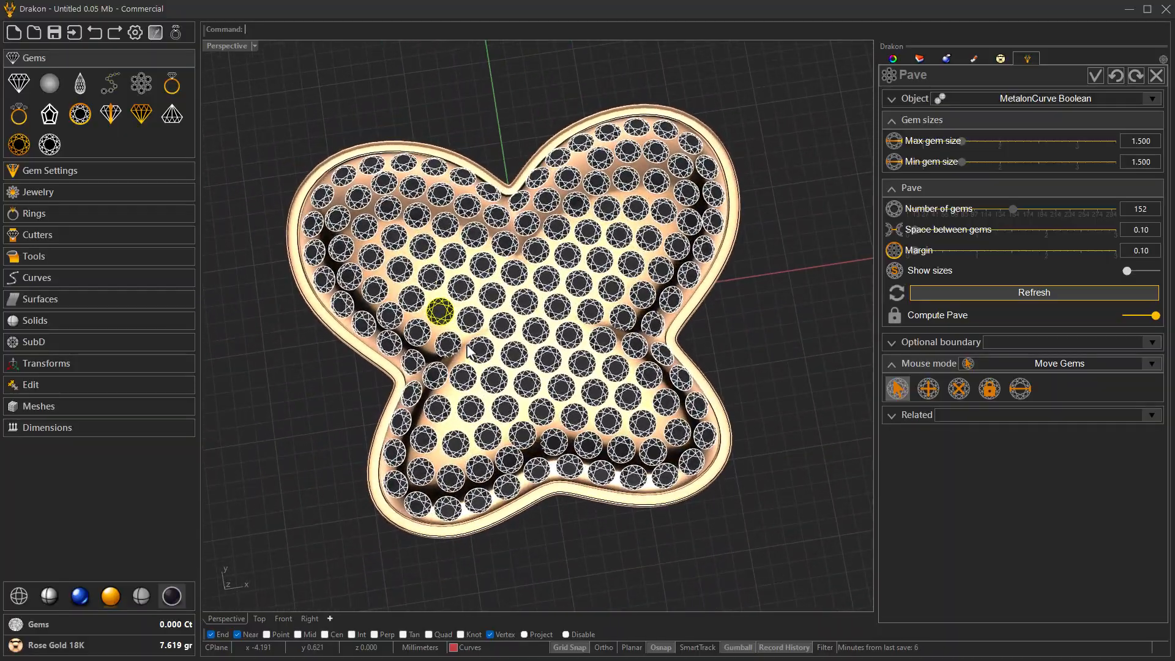
# - Fill a gap in the lower-left wing with another 1.500 mm gem, and return the mouse mode to Move Gems
pyautogui.click(929, 388)
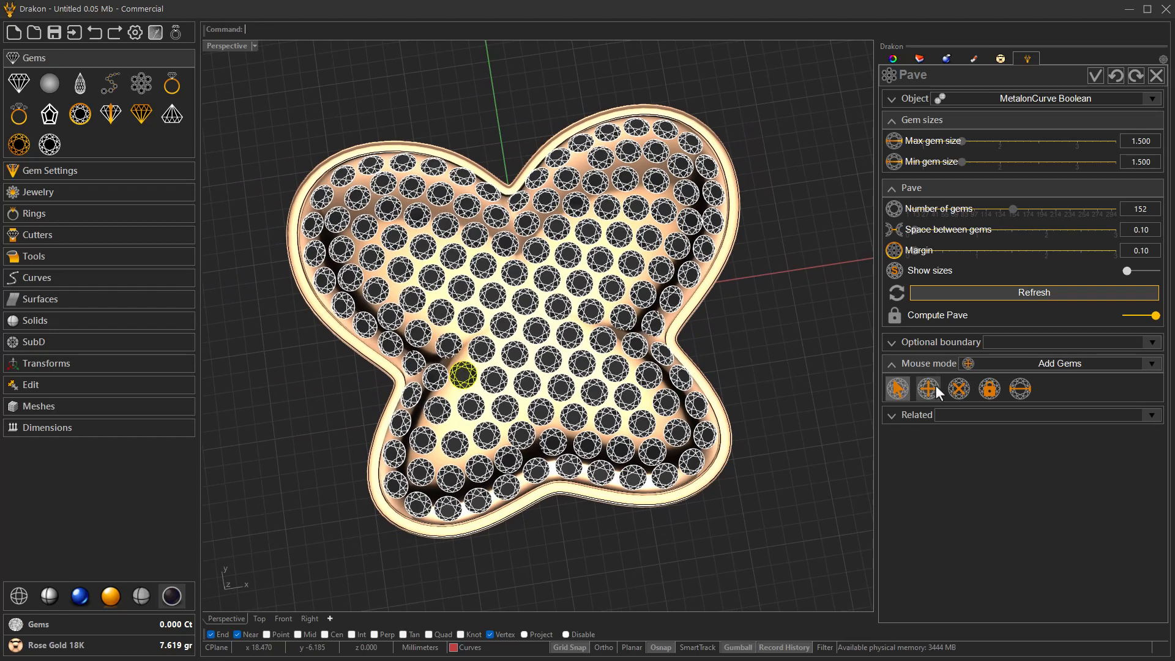
pyautogui.rightClick(459, 431)
pyautogui.moveTo(479, 434); pyautogui.dragTo(531, 421, button='right')
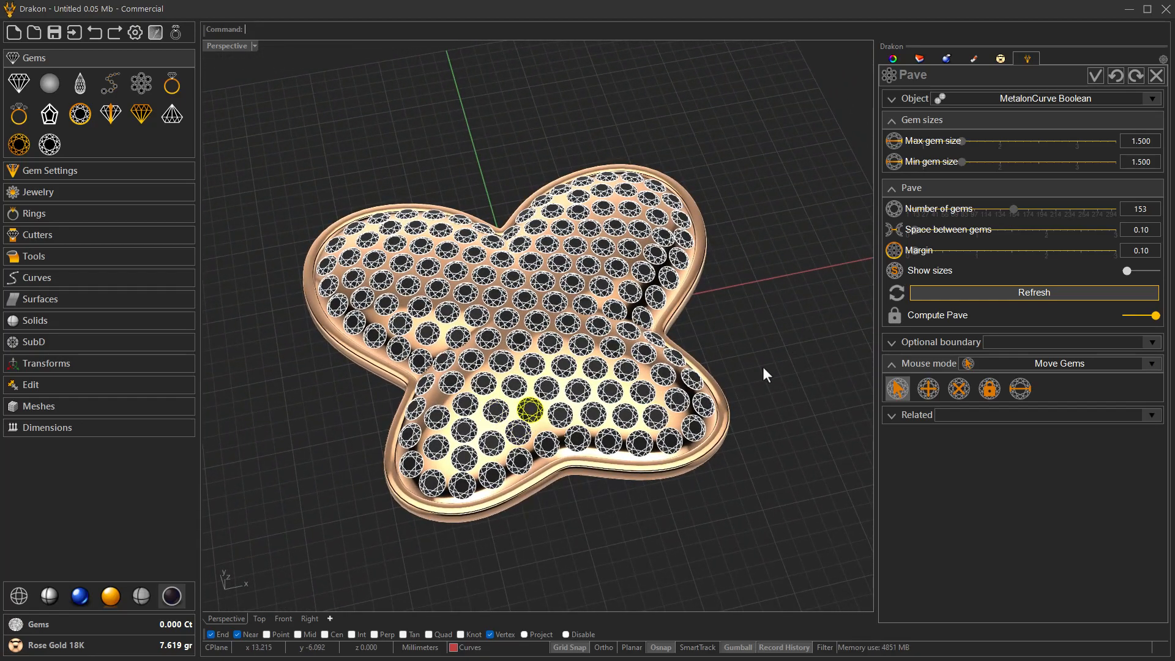
pyautogui.moveTo(774, 361); pyautogui.dragTo(759, 416, button='right')
pyautogui.scroll(-2, 525, 423)
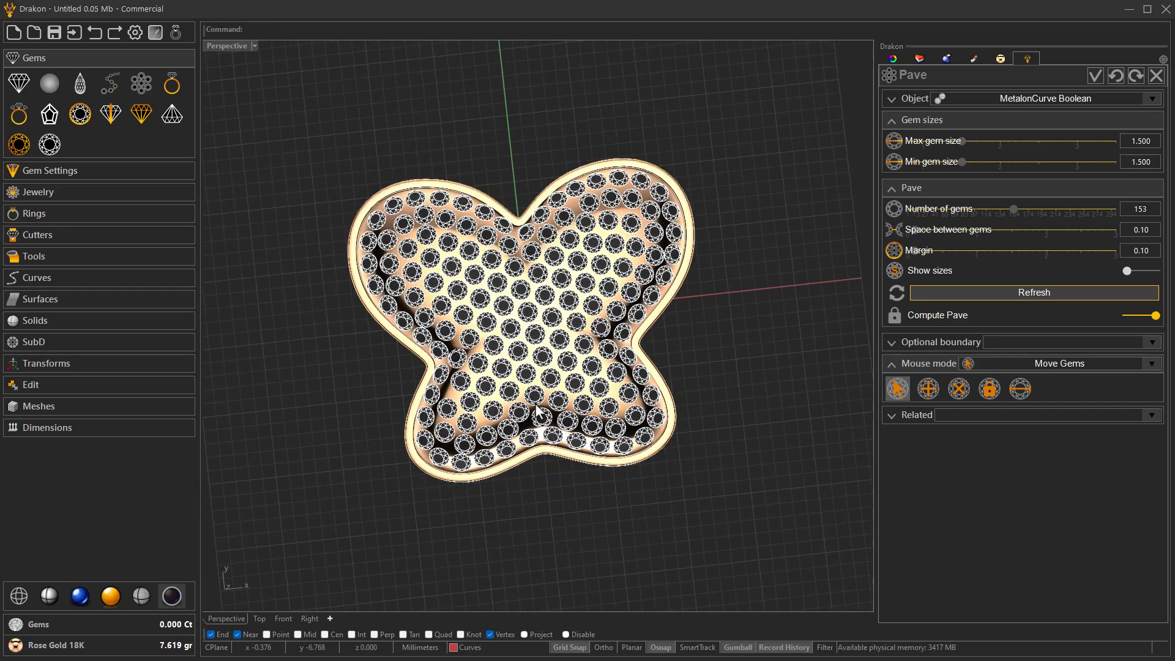
pyautogui.scroll(2, 544, 391)
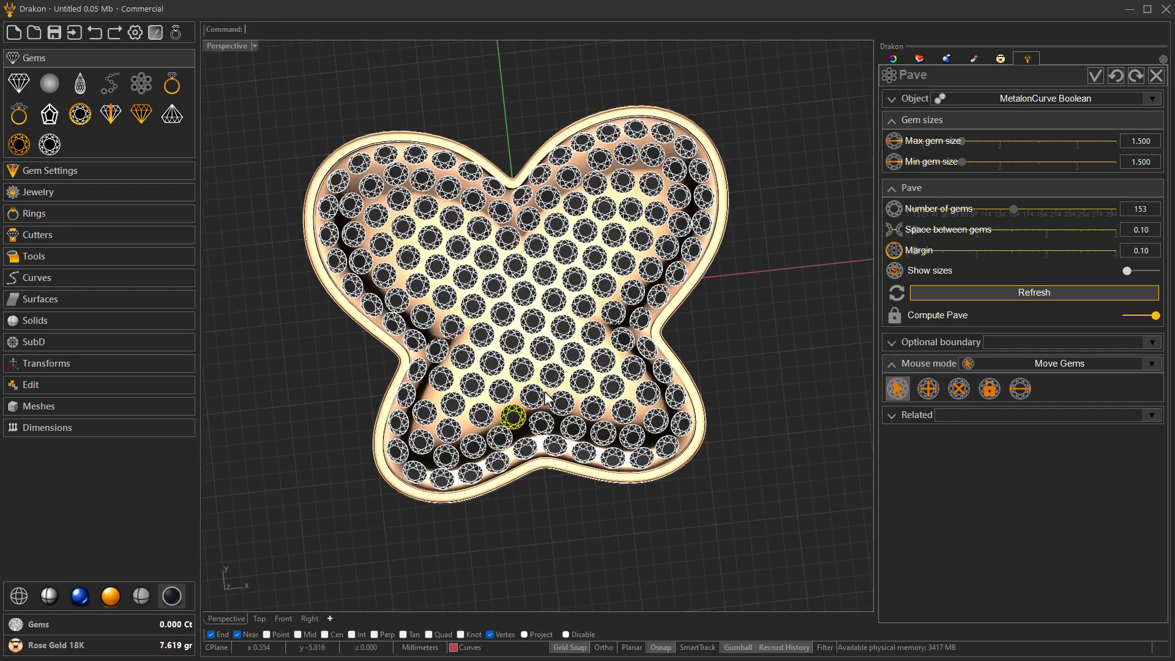
# - Create pave prongs for the Brilliant gems on the MetalonCurve Boolean object, with a prong diameter of 0.60
pyautogui.click(917, 416)
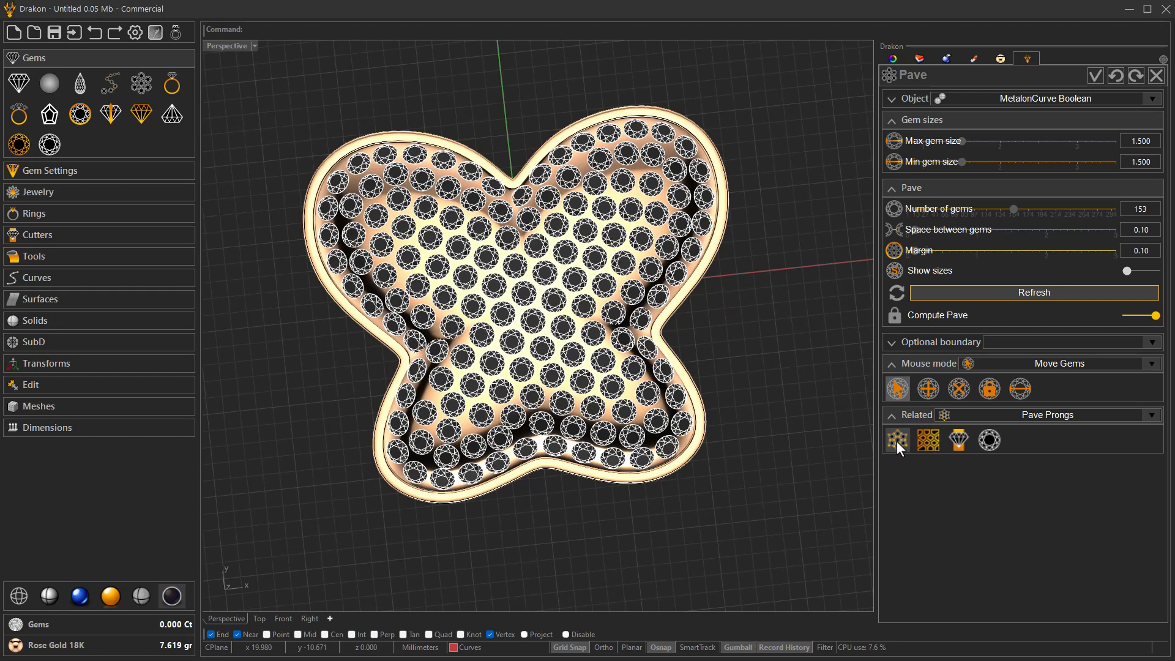
pyautogui.click(896, 441)
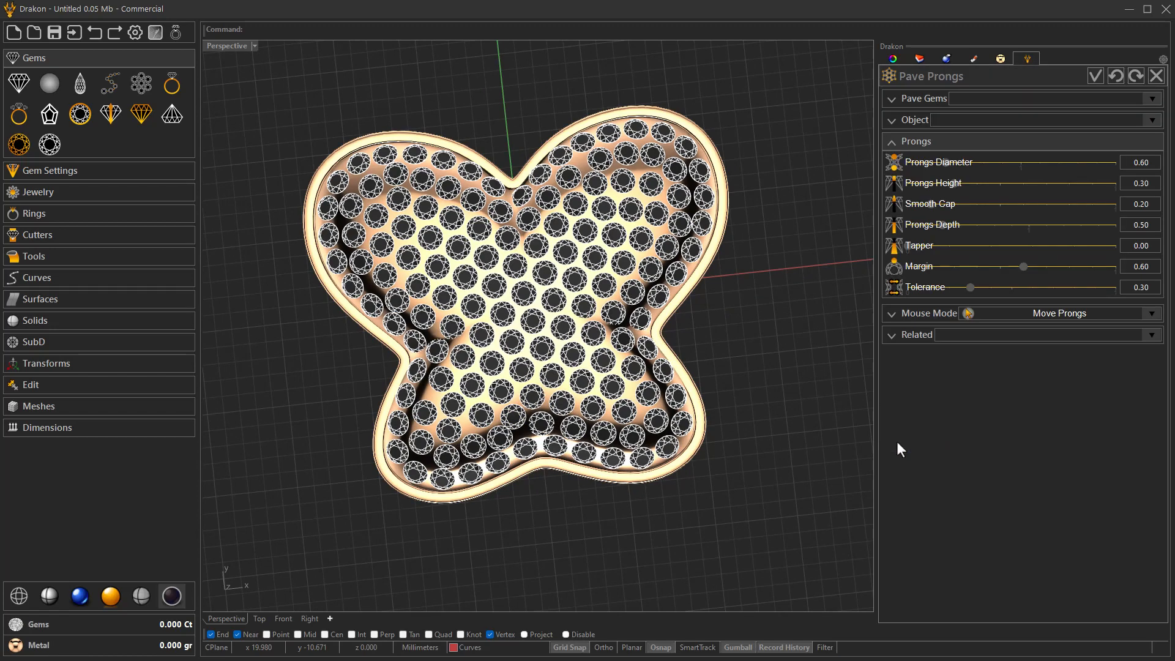
pyautogui.click(924, 98)
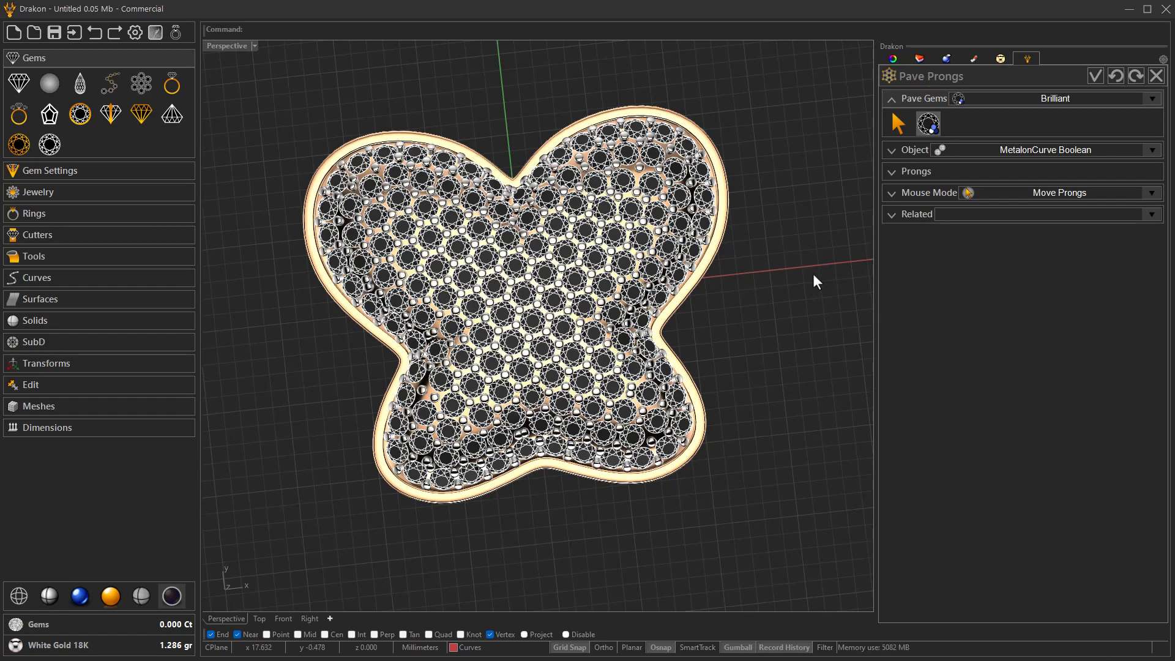
pyautogui.moveTo(813, 274); pyautogui.dragTo(866, 203, button='right')
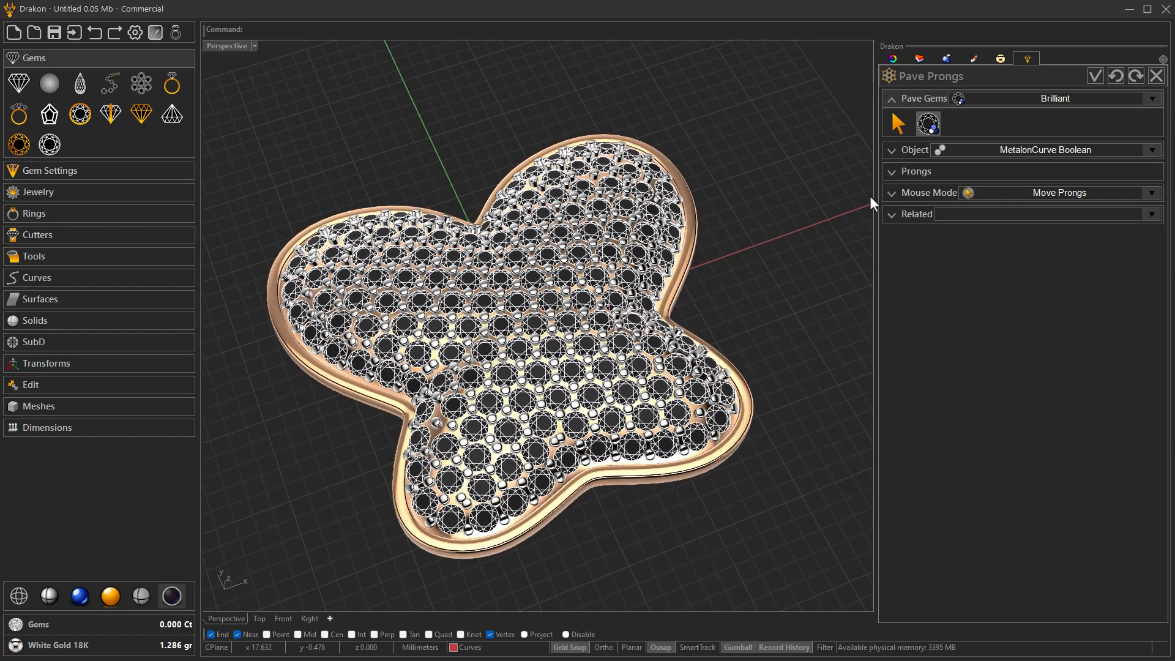
pyautogui.click(908, 169)
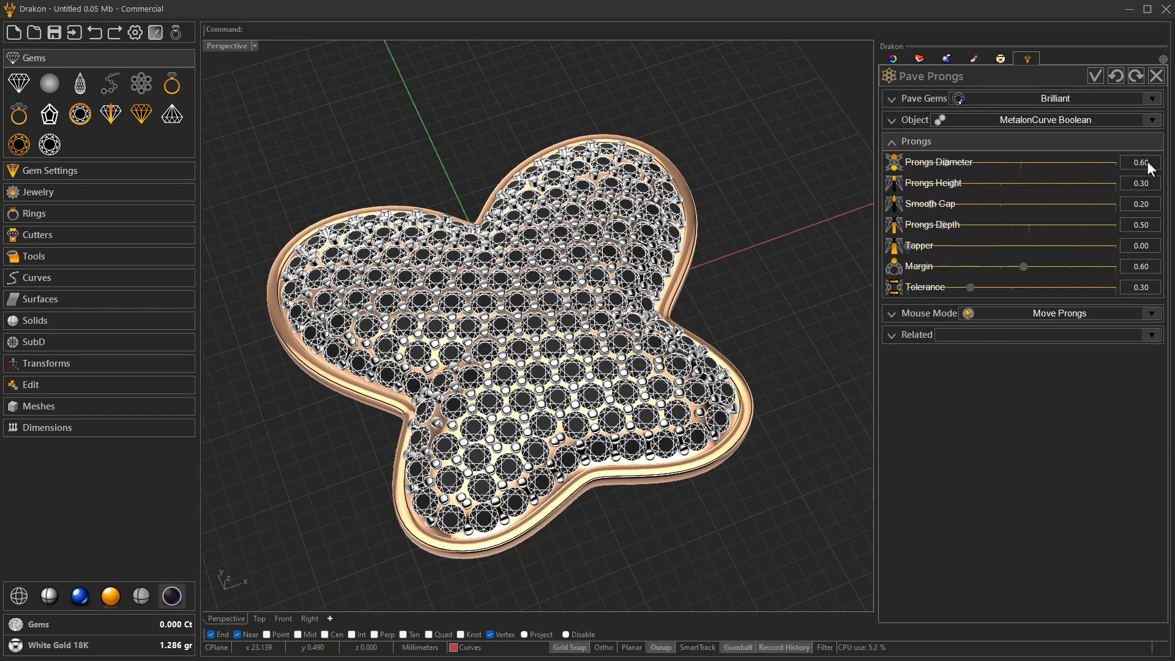
pyautogui.press('Return')
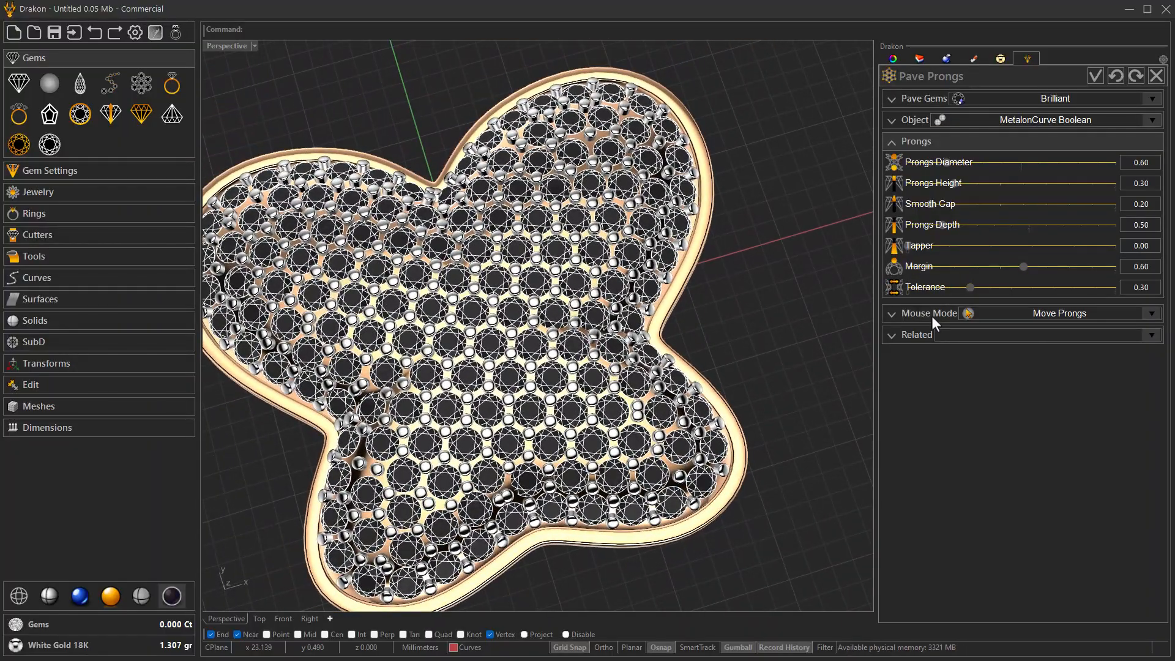
# - Add a 0.60 prong in the wide gap on the lower-right wing and move its neighbouring prong away from it
pyautogui.click(932, 316)
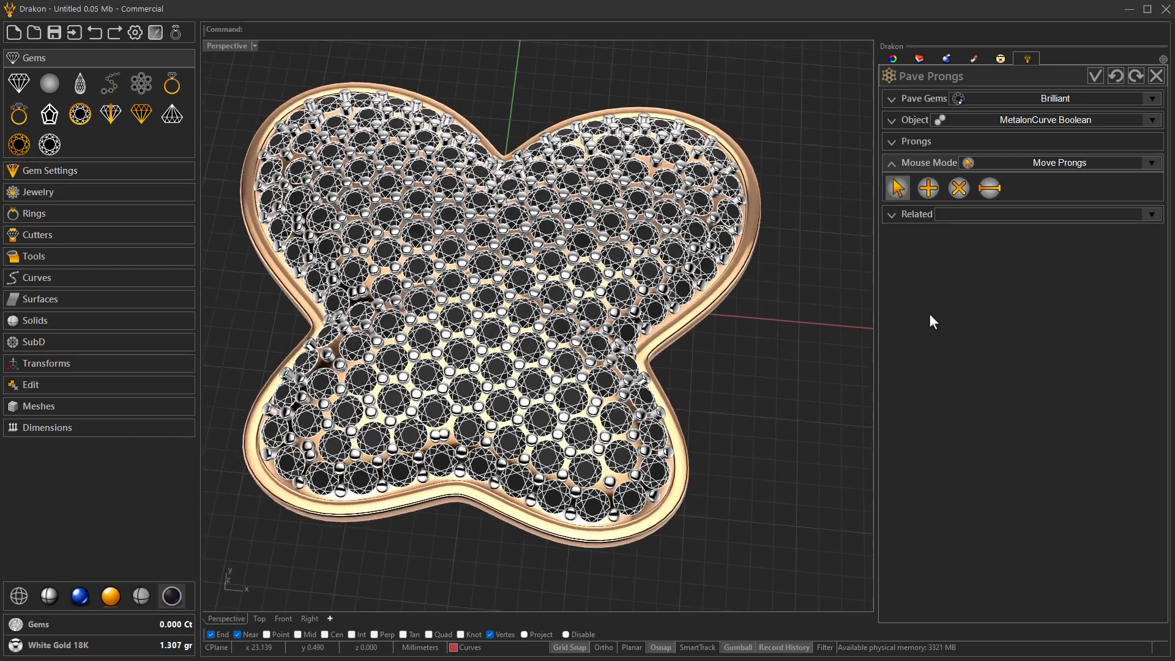
pyautogui.click(927, 190)
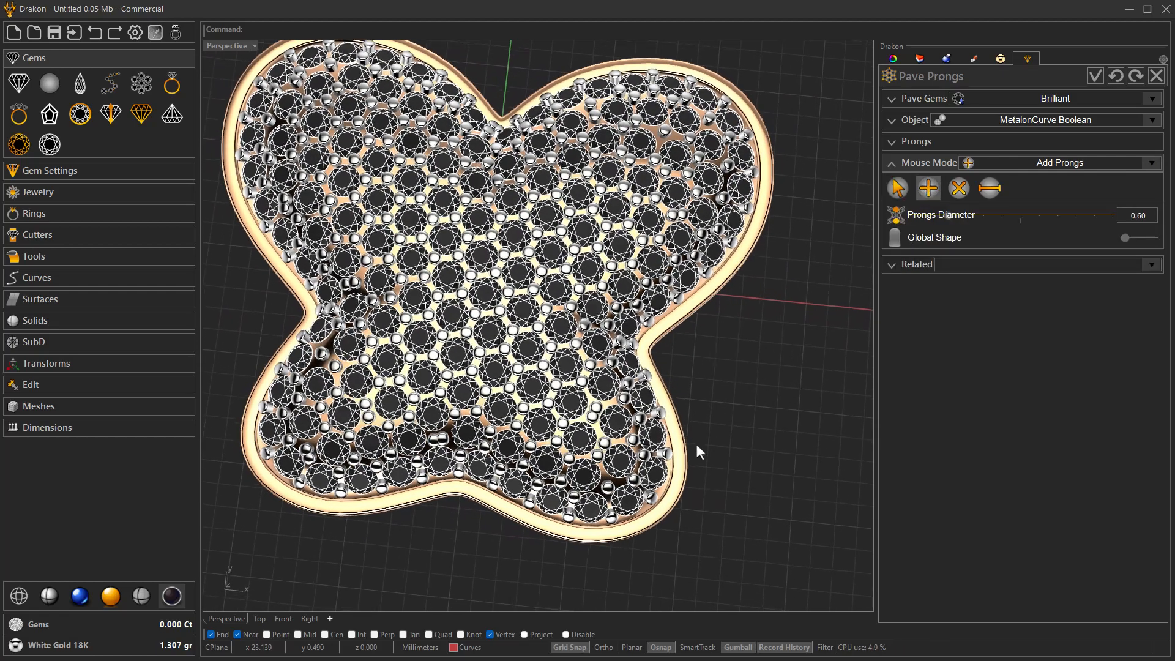
pyautogui.scroll(8, 696, 443)
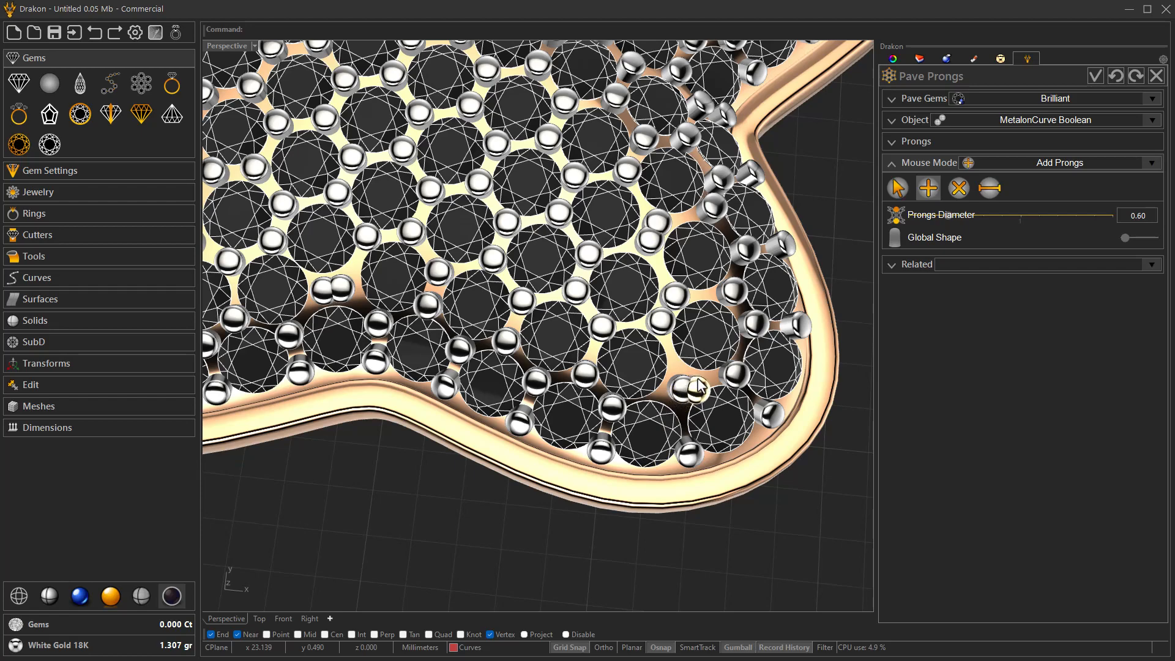
pyautogui.click(699, 384)
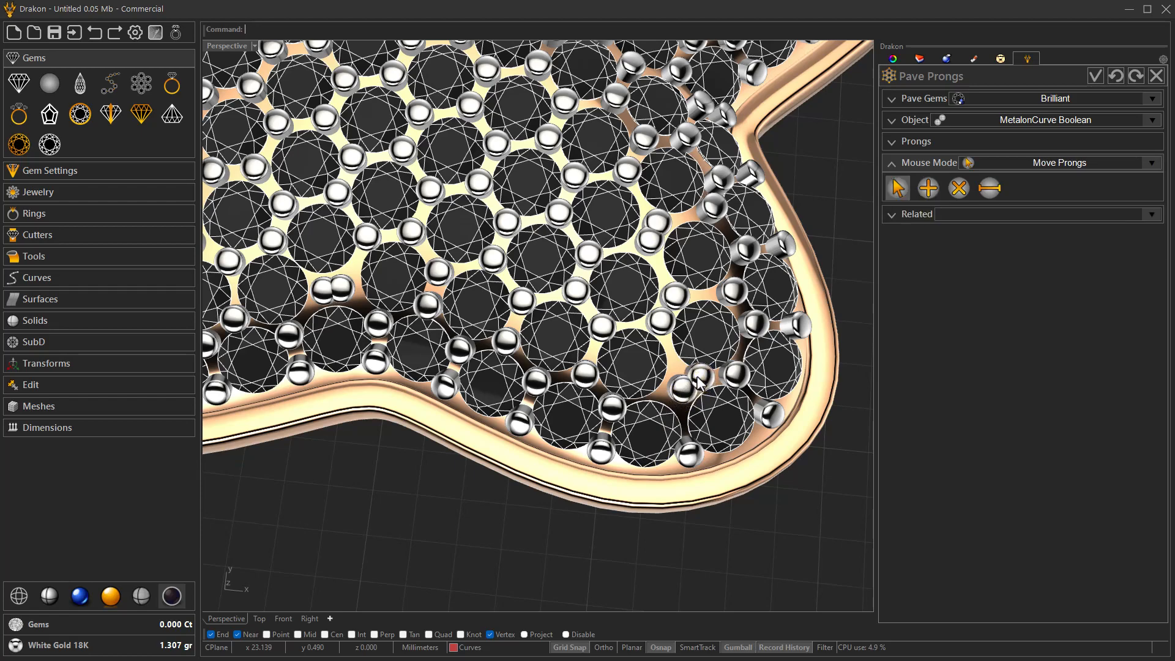
pyautogui.moveTo(690, 396); pyautogui.dragTo(668, 399)
# - Move the two overlapping prongs above the butterfly's bottom notch apart so each sits against its own gems
pyautogui.moveTo(668, 399); pyautogui.dragTo(666, 403, button='right')
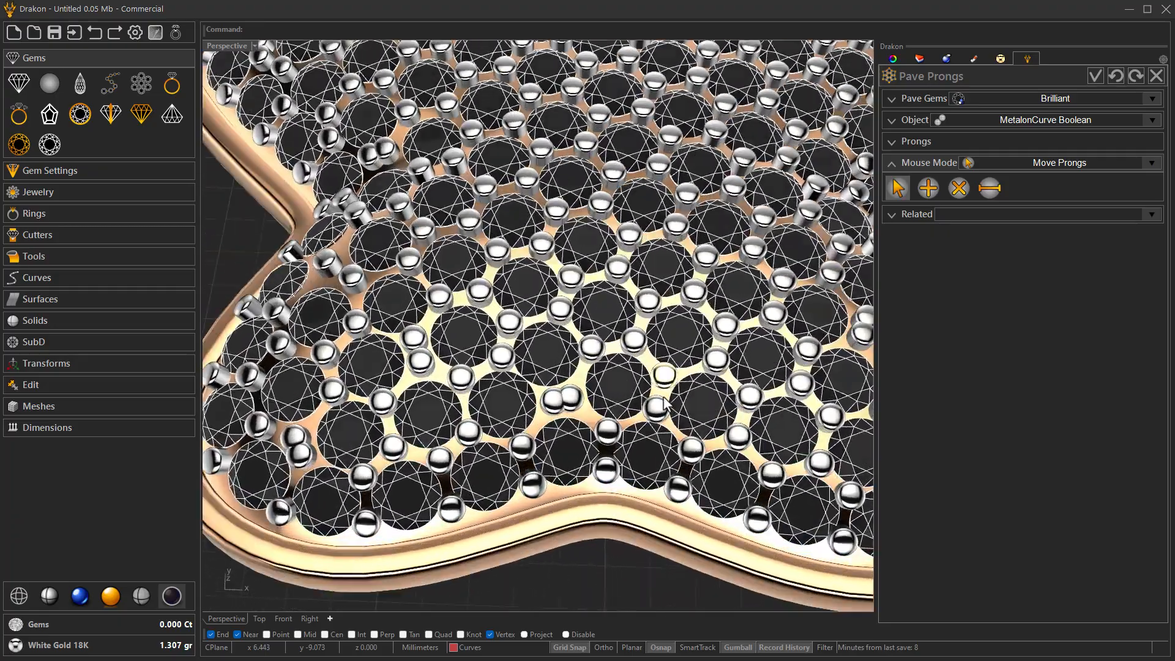
pyautogui.scroll(4, 664, 404)
pyautogui.moveTo(640, 445); pyautogui.dragTo(637, 456)
pyautogui.moveTo(680, 413); pyautogui.dragTo(683, 404)
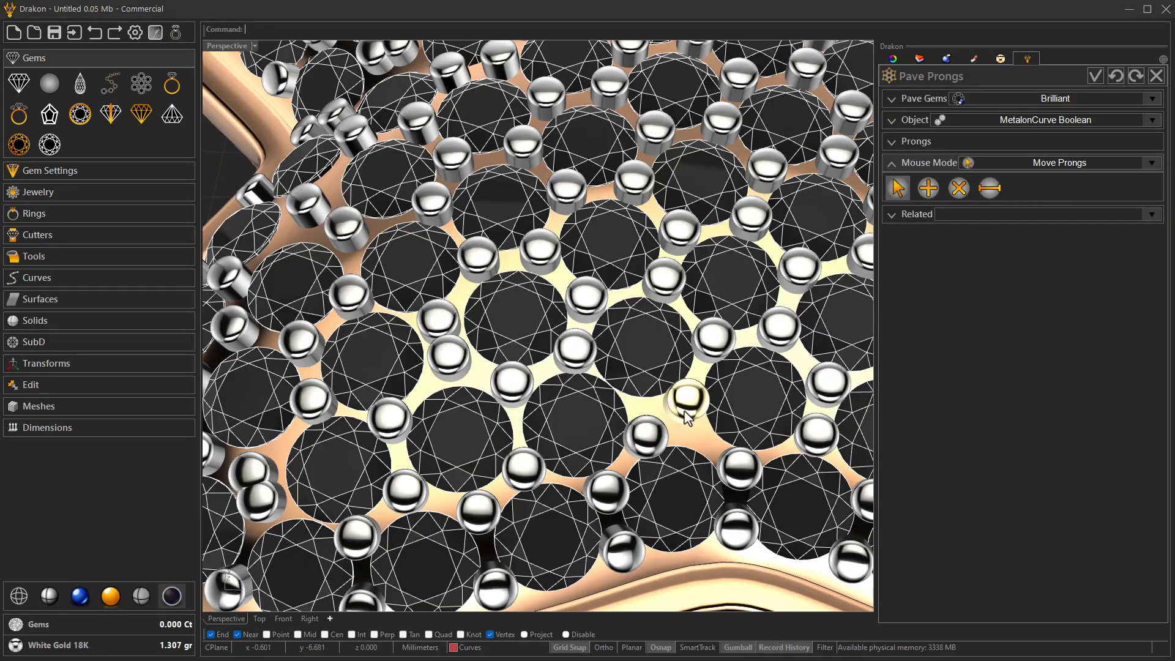
# - Shift the lone prong in the gap near the butterfly's left notch, and add a 0.60 prong beside it
pyautogui.scroll(-5, 685, 416)
pyautogui.scroll(3, 676, 416)
pyautogui.scroll(-4, 677, 428)
pyautogui.scroll(4, 658, 454)
pyautogui.scroll(2, 608, 454)
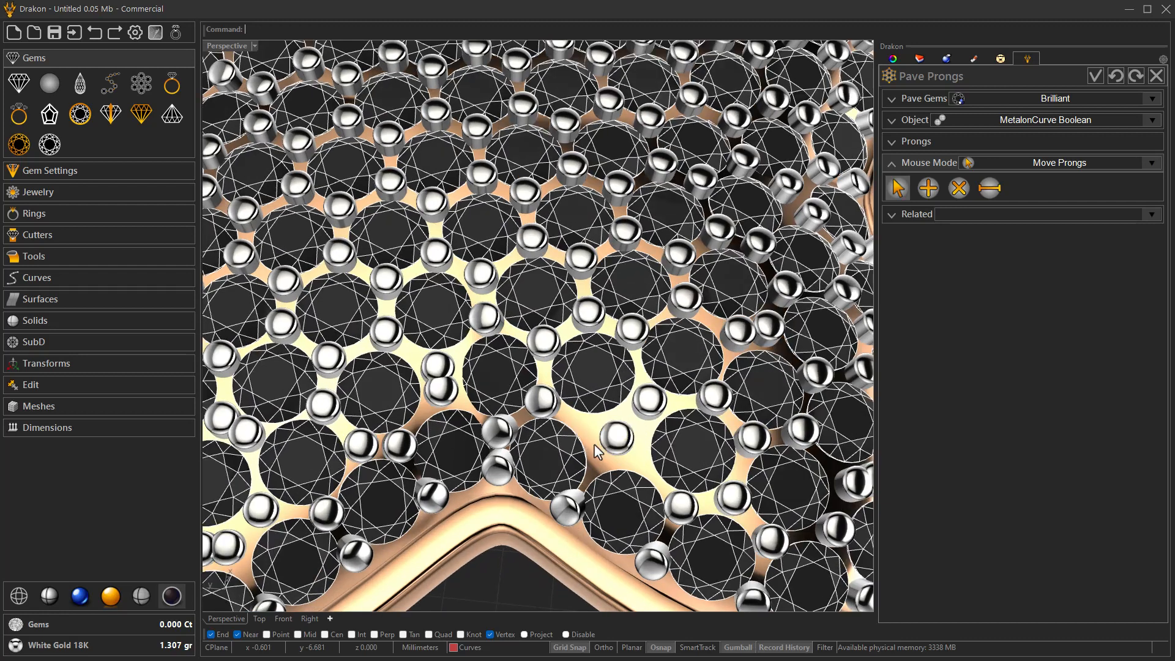
pyautogui.moveTo(595, 435); pyautogui.dragTo(591, 437)
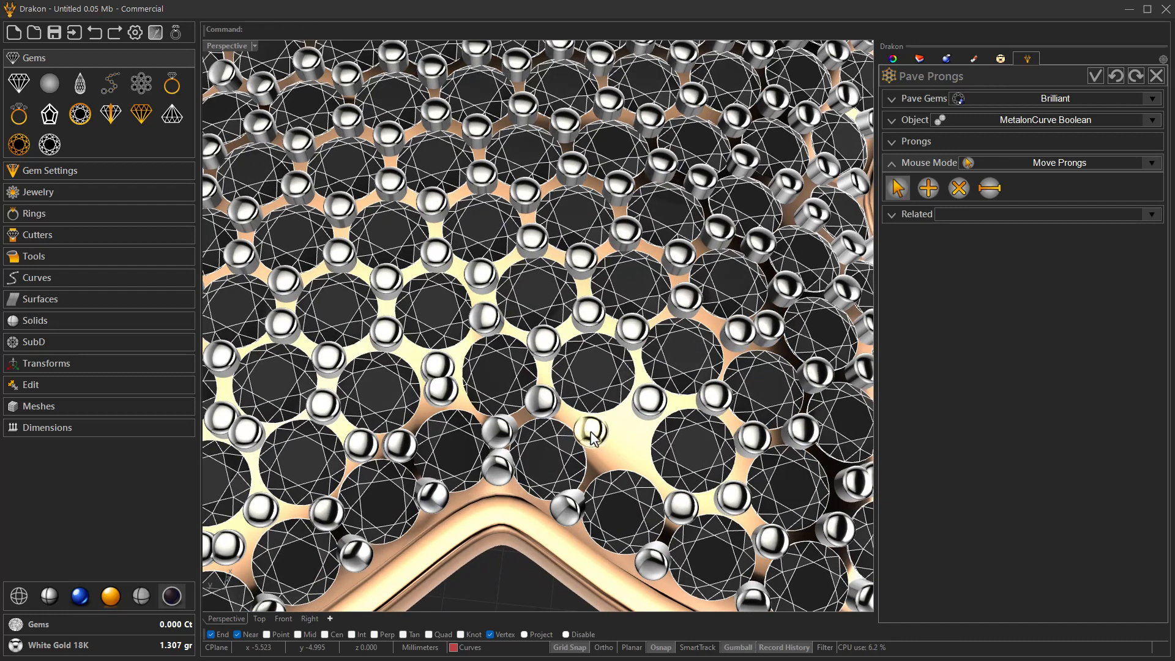
pyautogui.click(928, 188)
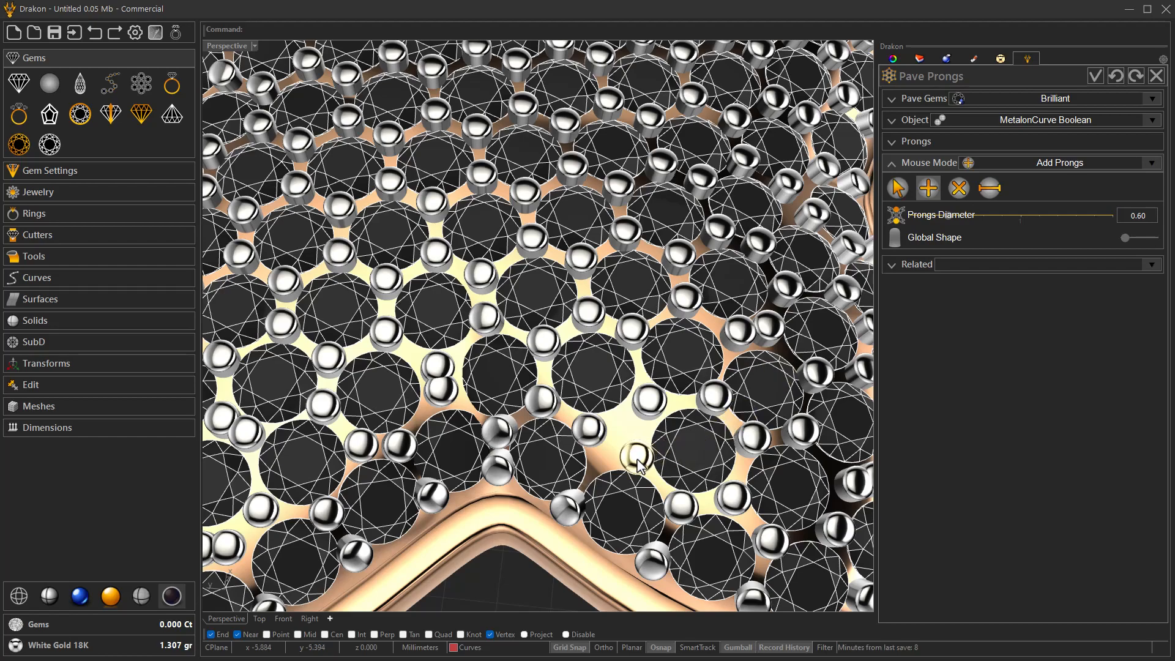
pyautogui.rightClick(638, 459)
# - Reposition the crowded prongs on the upper-left wing so they are spread around the gap between the gems
pyautogui.scroll(-7, 638, 458)
pyautogui.keyDown('shift'); pyautogui.moveTo(638, 456); pyautogui.dragTo(808, 444, button='right'); pyautogui.keyUp('shift')
pyautogui.scroll(5, 626, 429)
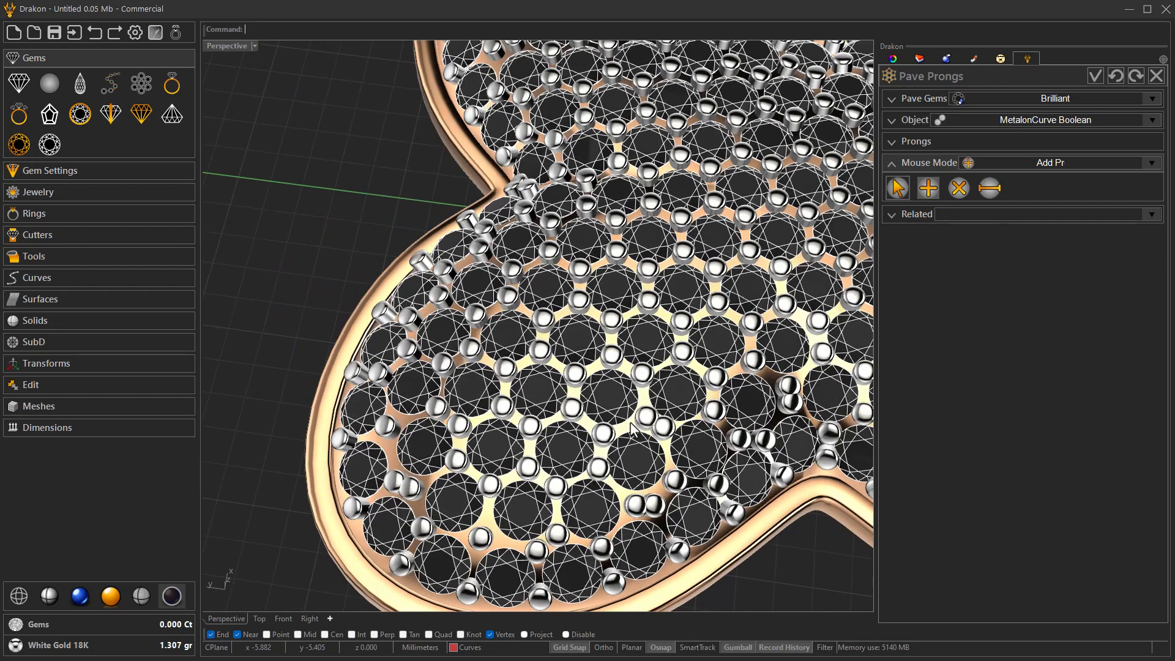
pyautogui.moveTo(618, 507); pyautogui.dragTo(724, 459, button='right')
pyautogui.scroll(4, 723, 460)
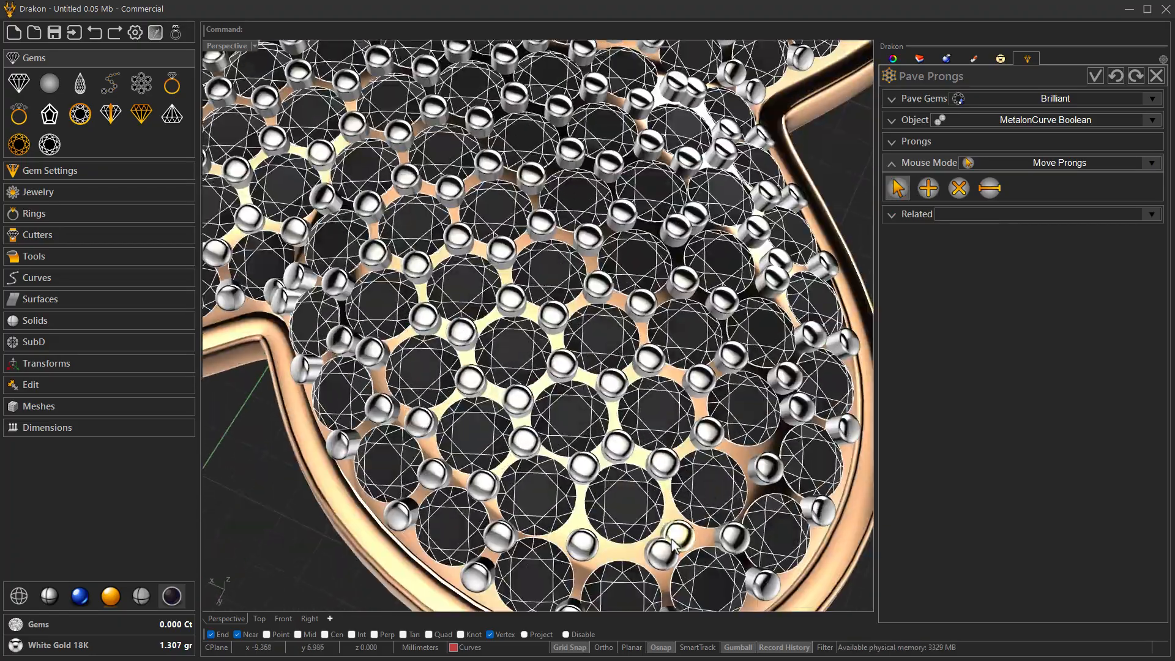
pyautogui.moveTo(665, 563); pyautogui.dragTo(664, 568)
pyautogui.moveTo(662, 569); pyautogui.dragTo(606, 538, button='right')
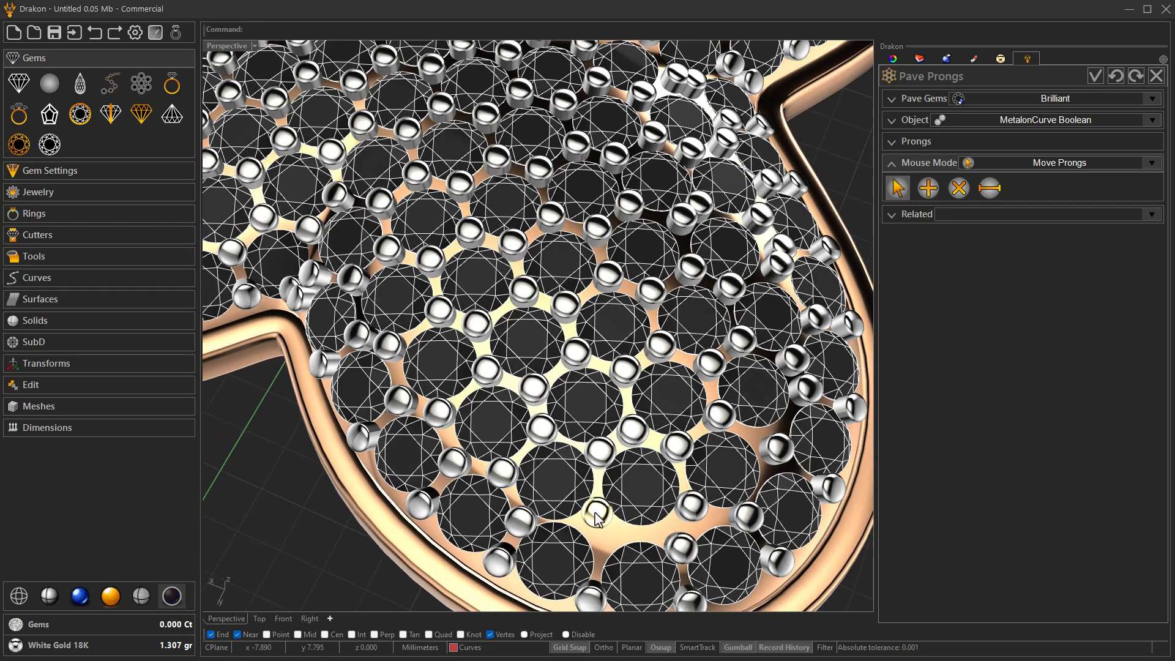
# - Add 0.60 prongs in the remaining gaps on the upper-left and upper-right wings, and return to Move Prongs mode
pyautogui.click(928, 189)
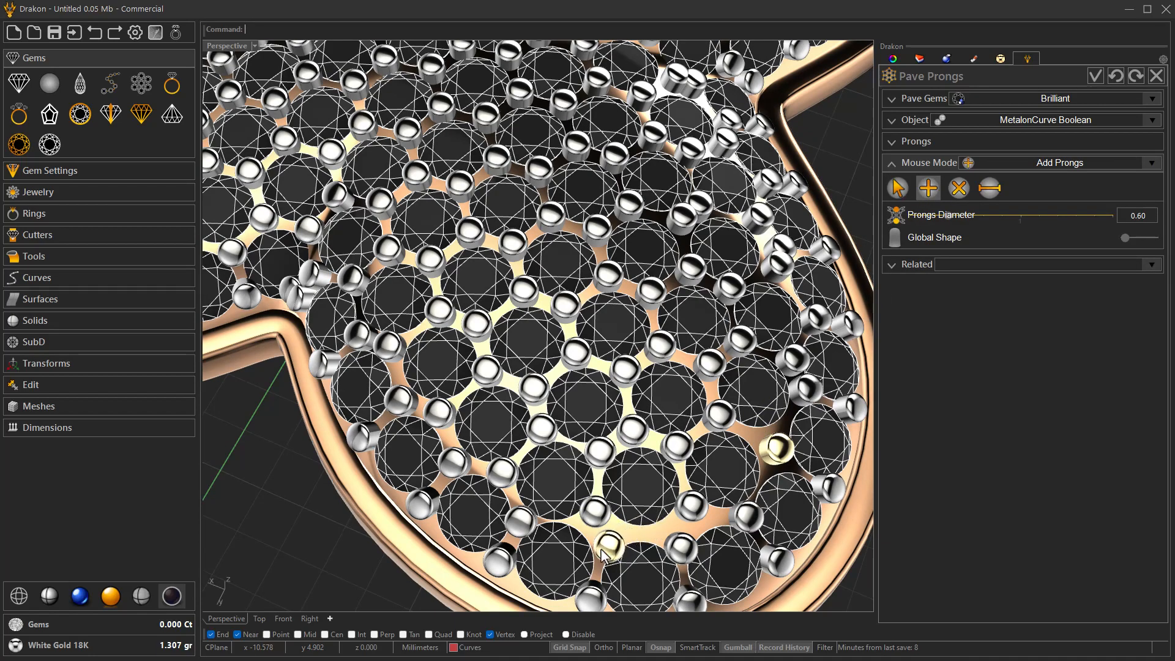
pyautogui.scroll(-6, 608, 553)
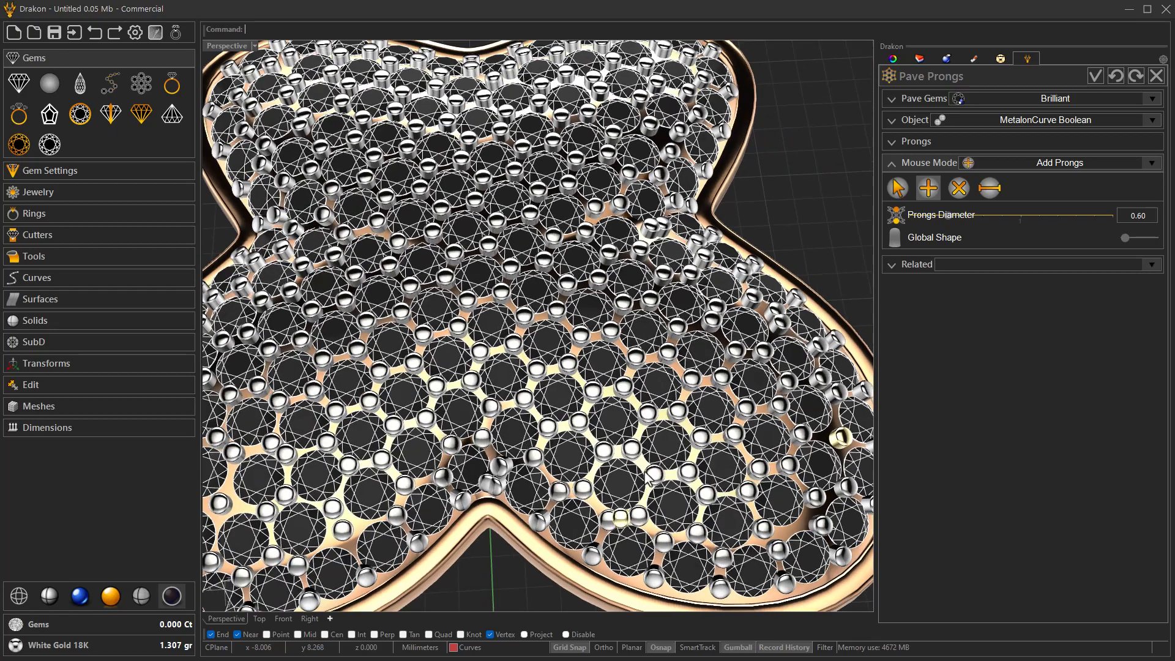
pyautogui.scroll(-2, 649, 479)
pyautogui.moveTo(648, 479); pyautogui.dragTo(620, 435, button='right')
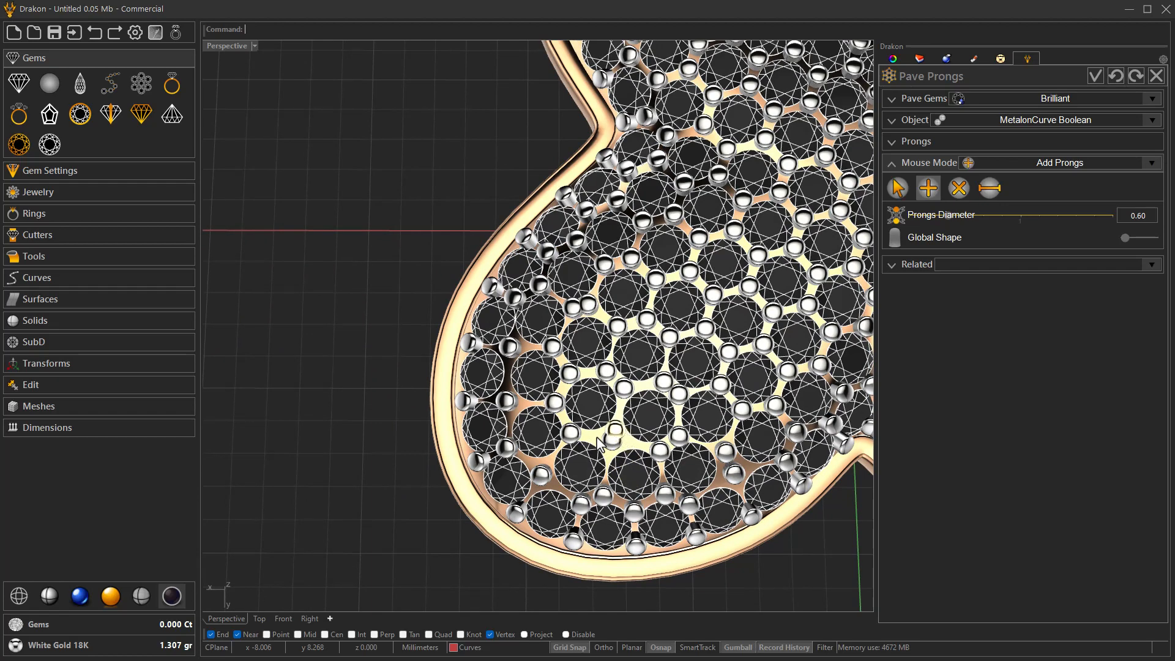
pyautogui.click(596, 438)
pyautogui.rightClick(616, 442)
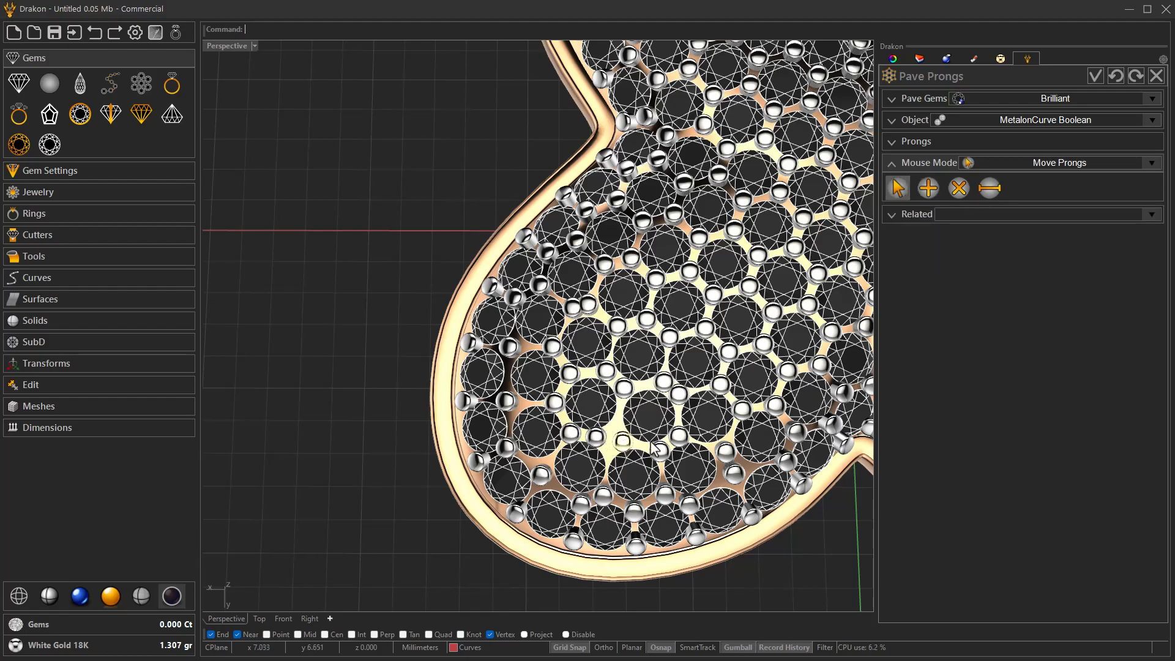
# - Move the closely paired prongs in the middle of the lower-right wing apart
pyautogui.scroll(-8, 652, 446)
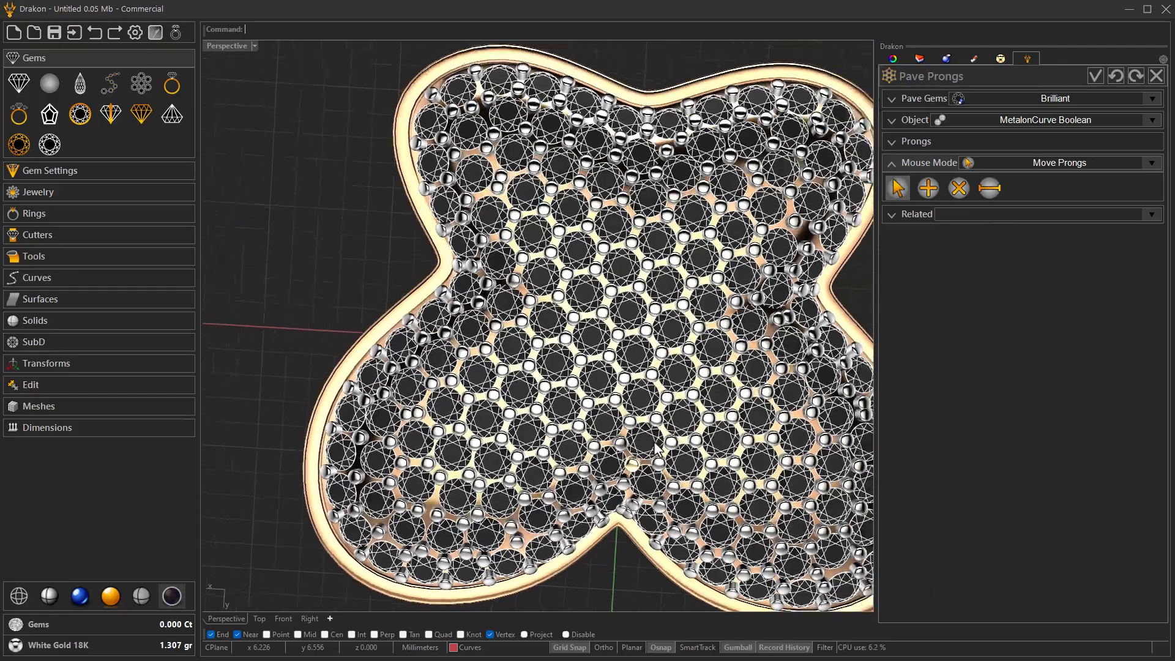
pyautogui.scroll(-2, 653, 445)
pyautogui.moveTo(652, 444); pyautogui.dragTo(647, 431, button='right')
pyautogui.scroll(8, 648, 442)
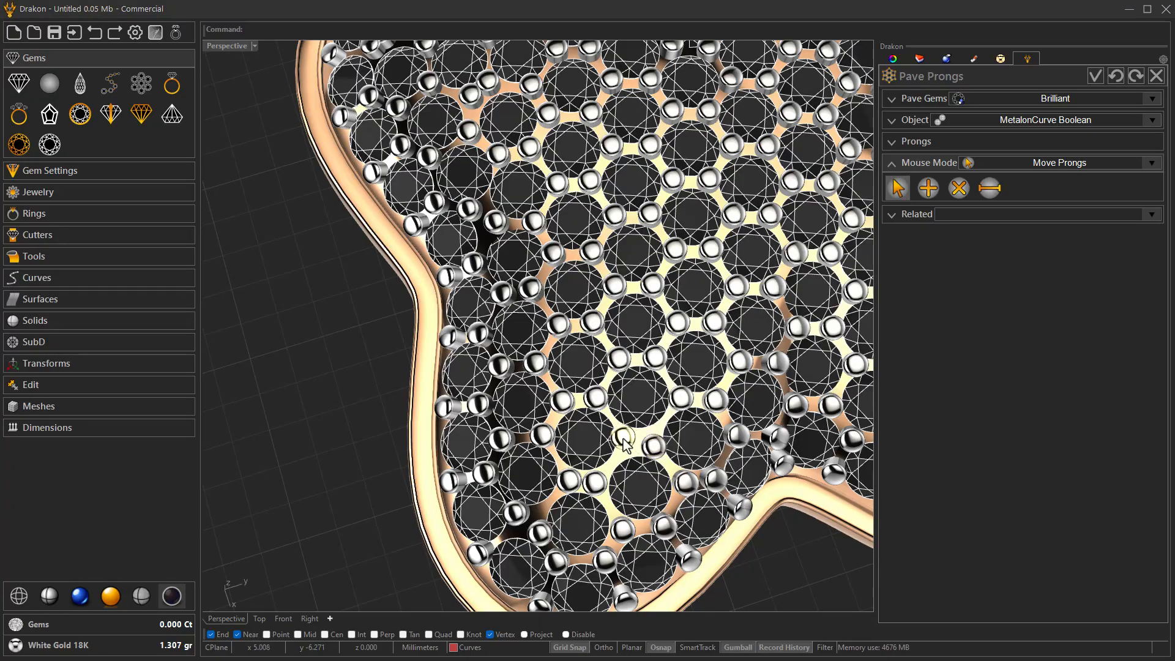
pyautogui.scroll(-5, 637, 453)
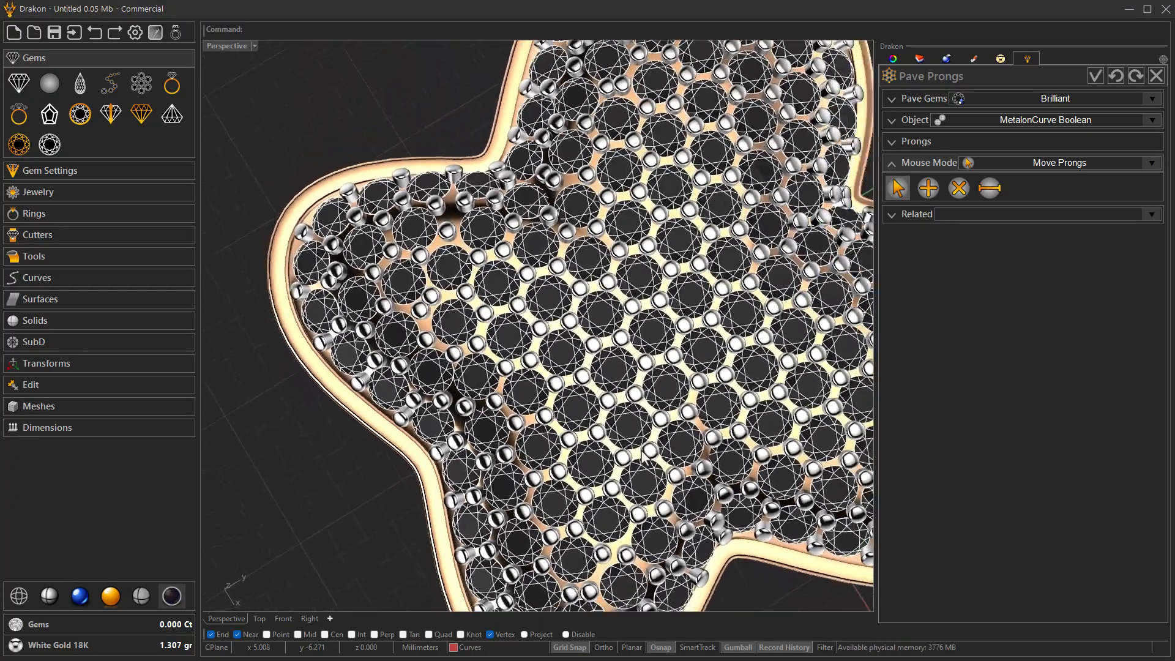
# - Shift the prong in the wide gap on the lower-left wing towards its gem, and add a 0.60 prong in the freed space
pyautogui.scroll(-2, 644, 455)
pyautogui.moveTo(644, 455); pyautogui.dragTo(703, 441, button='right')
pyautogui.scroll(5, 587, 453)
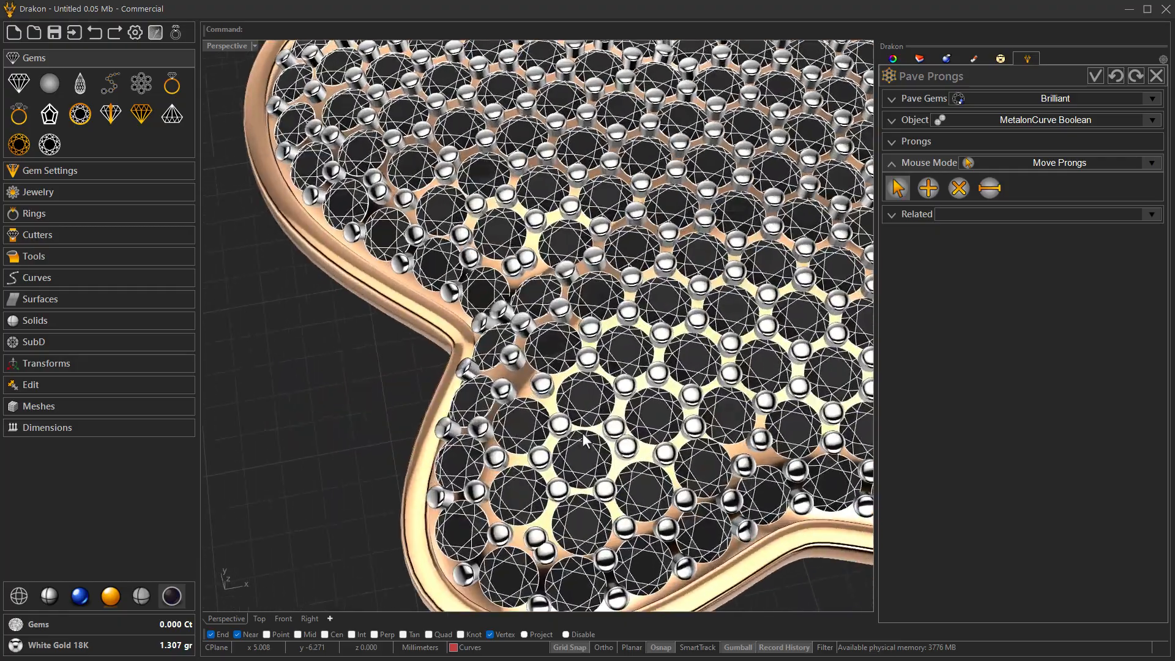
pyautogui.moveTo(569, 462); pyautogui.dragTo(592, 453, button='right')
pyautogui.scroll(5, 589, 453)
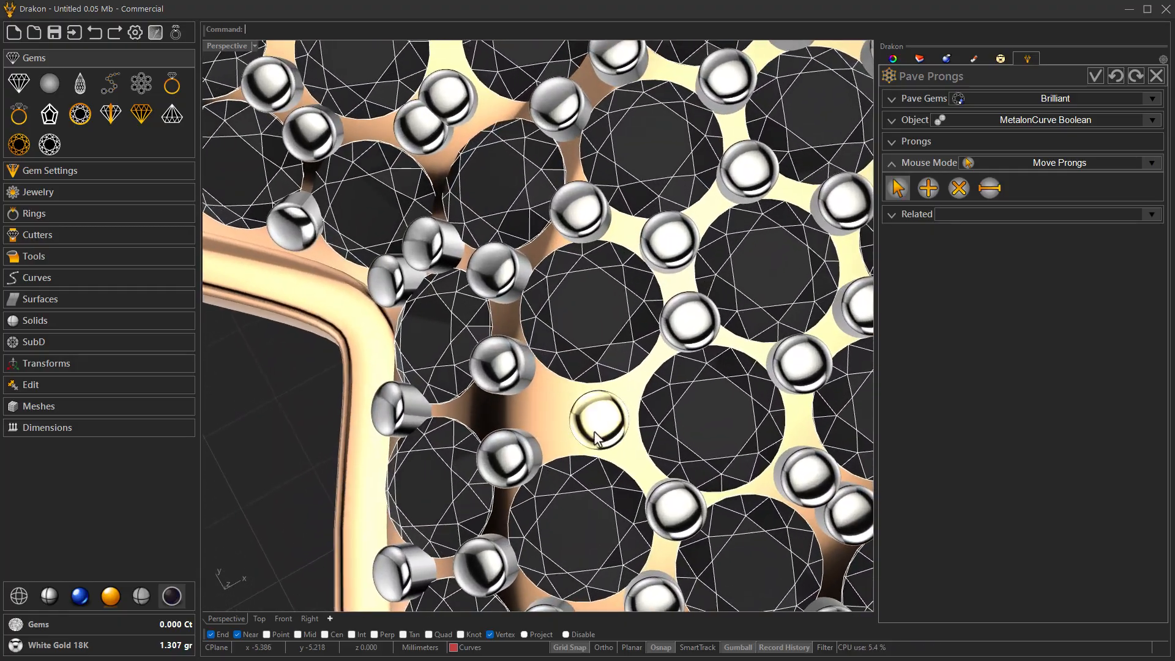
pyautogui.moveTo(601, 427); pyautogui.dragTo(648, 427)
pyautogui.click(920, 195)
pyautogui.click(590, 395)
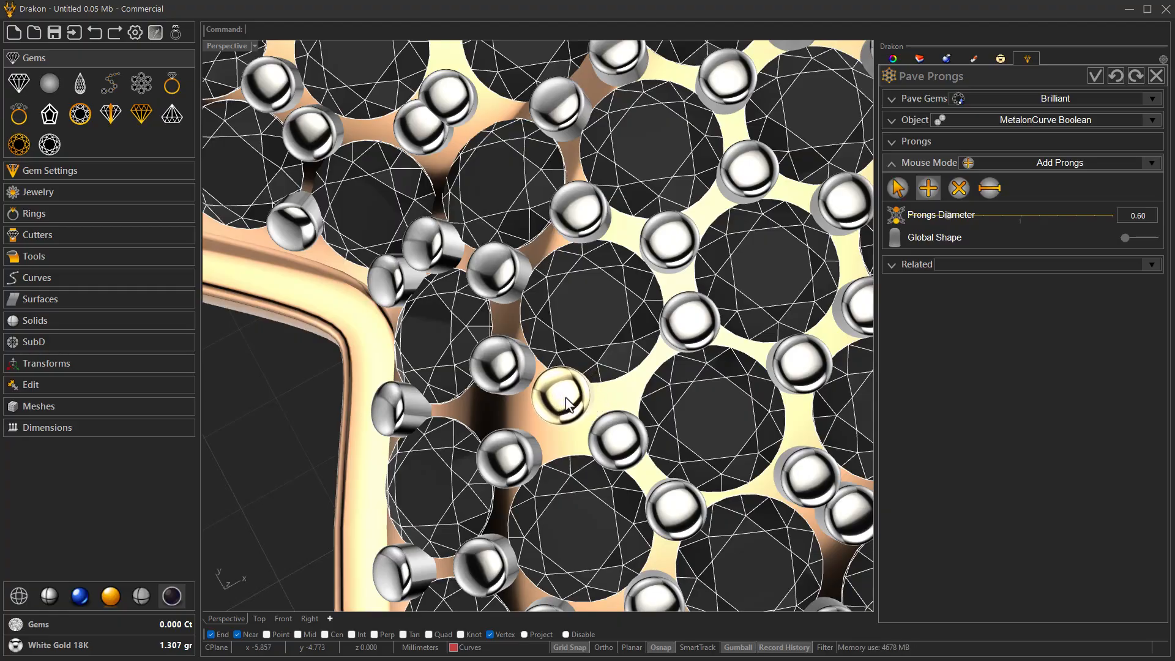
# - Add a 0.60 prong in the wide gap between the gems near the rim's inner corner, and finish the pave prongs
pyautogui.click(565, 398)
pyautogui.rightClick(570, 401)
pyautogui.scroll(-4, 570, 401)
pyautogui.scroll(6, 537, 369)
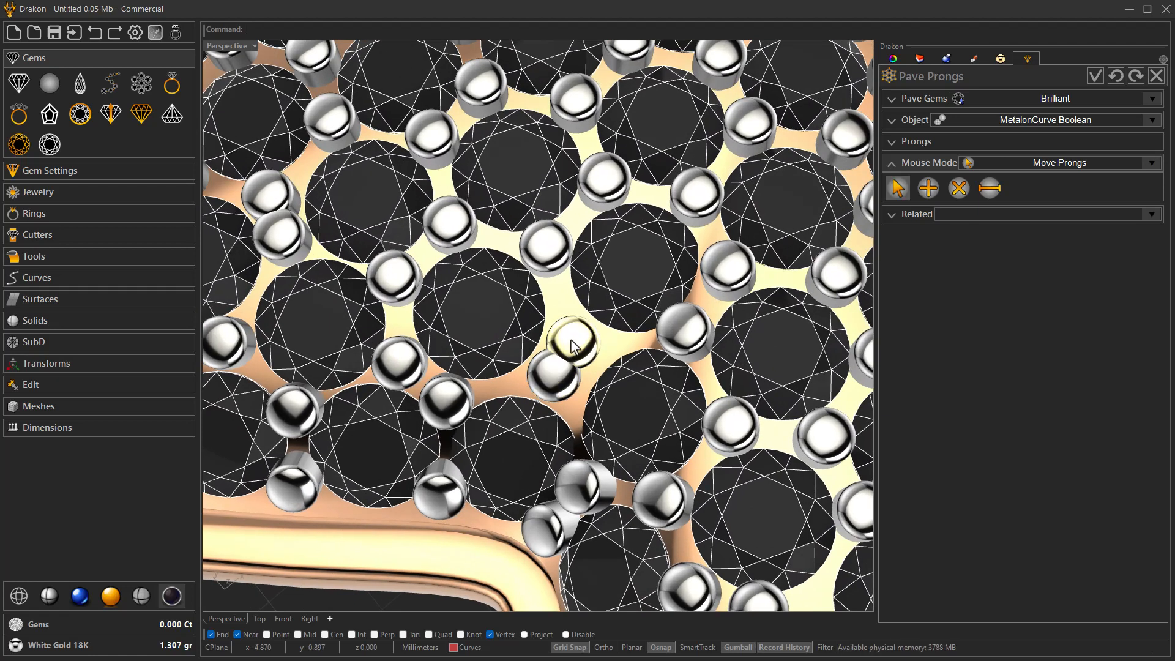
pyautogui.moveTo(572, 344); pyautogui.dragTo(601, 355)
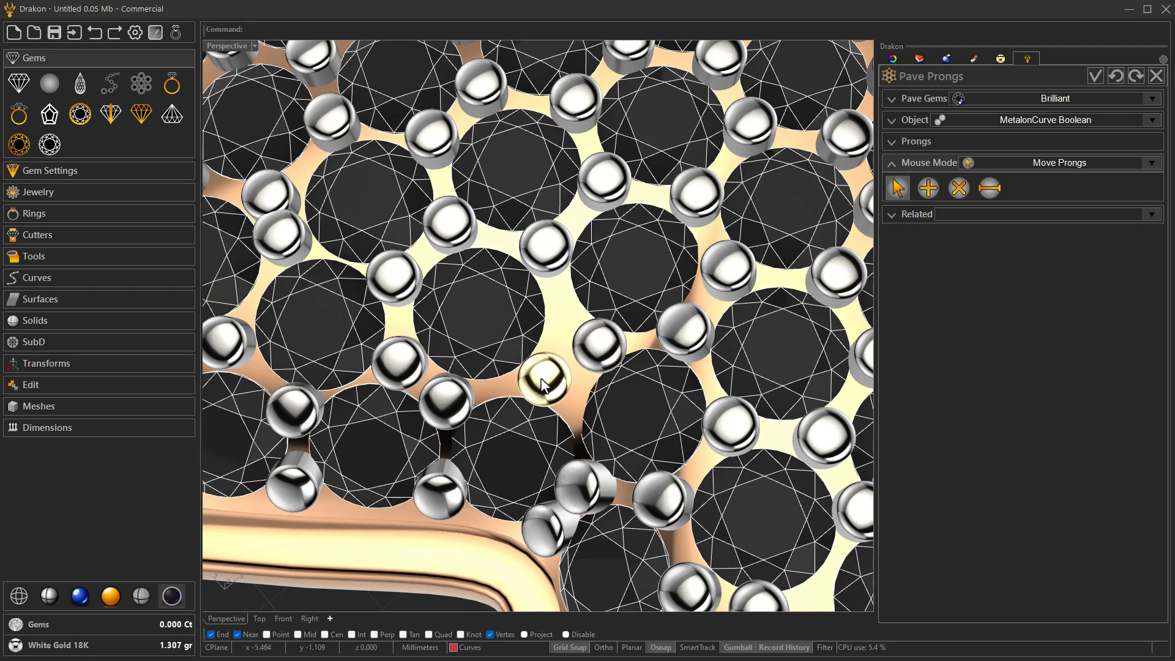
pyautogui.scroll(-8, 547, 389)
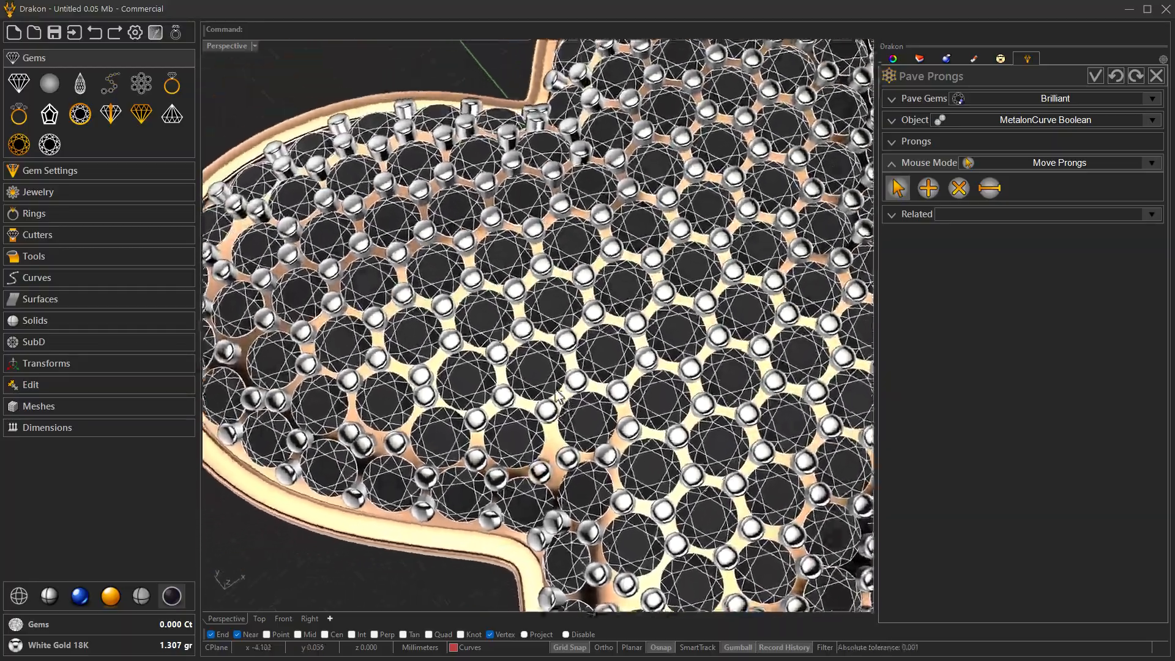
pyautogui.scroll(-6, 556, 389)
pyautogui.moveTo(556, 389); pyautogui.dragTo(590, 395, button='right')
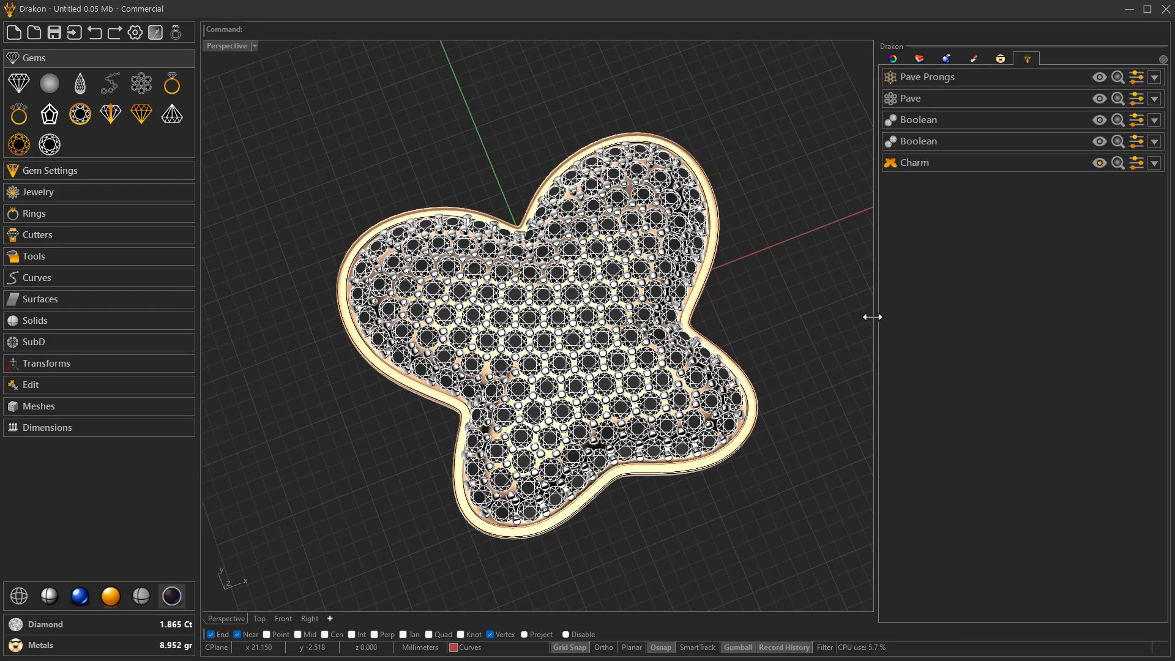
pyautogui.moveTo(703, 374); pyautogui.dragTo(654, 361, button='right')
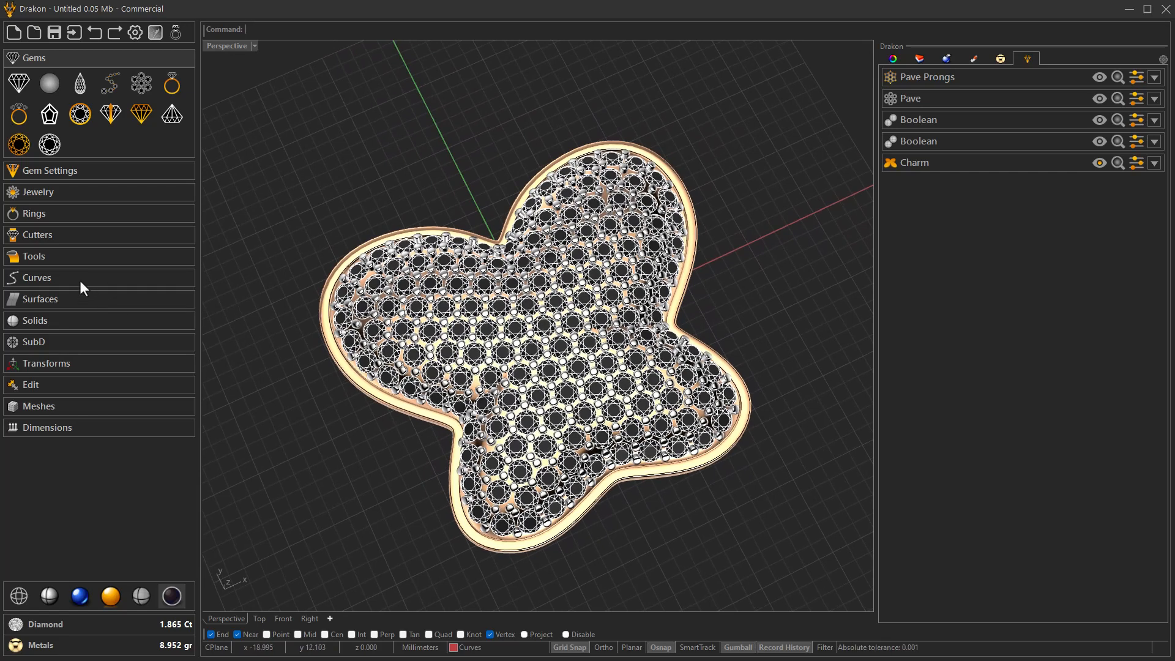
# - Create gem cutters for all the brilliant gems on the butterfly
pyautogui.click(45, 235)
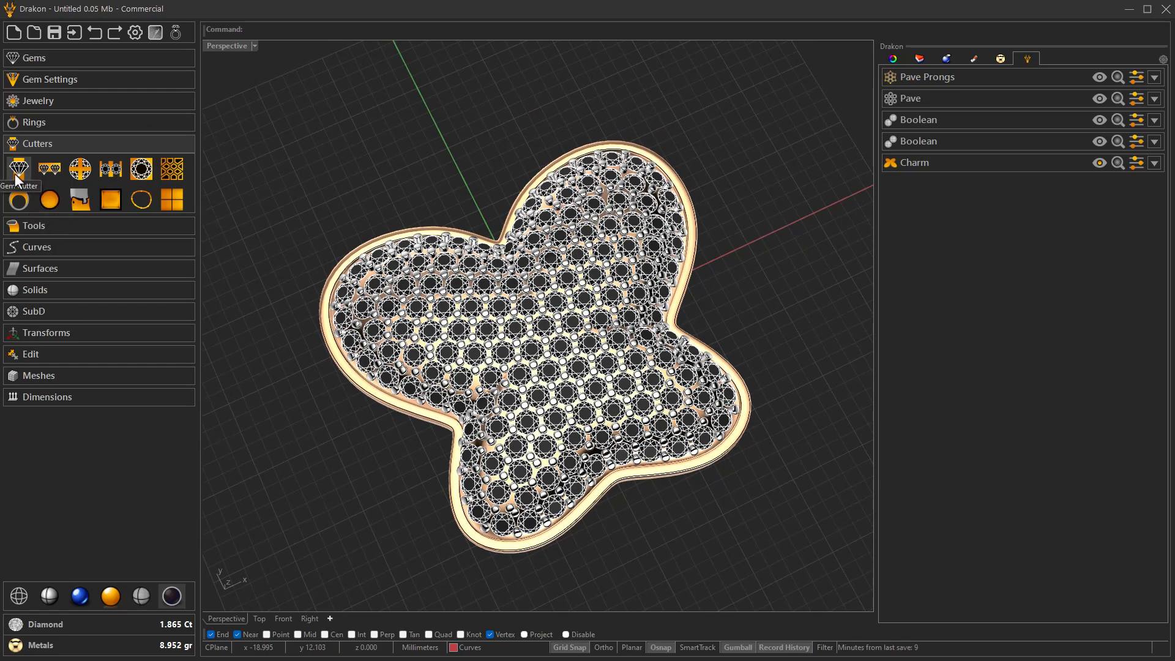
pyautogui.click(109, 202)
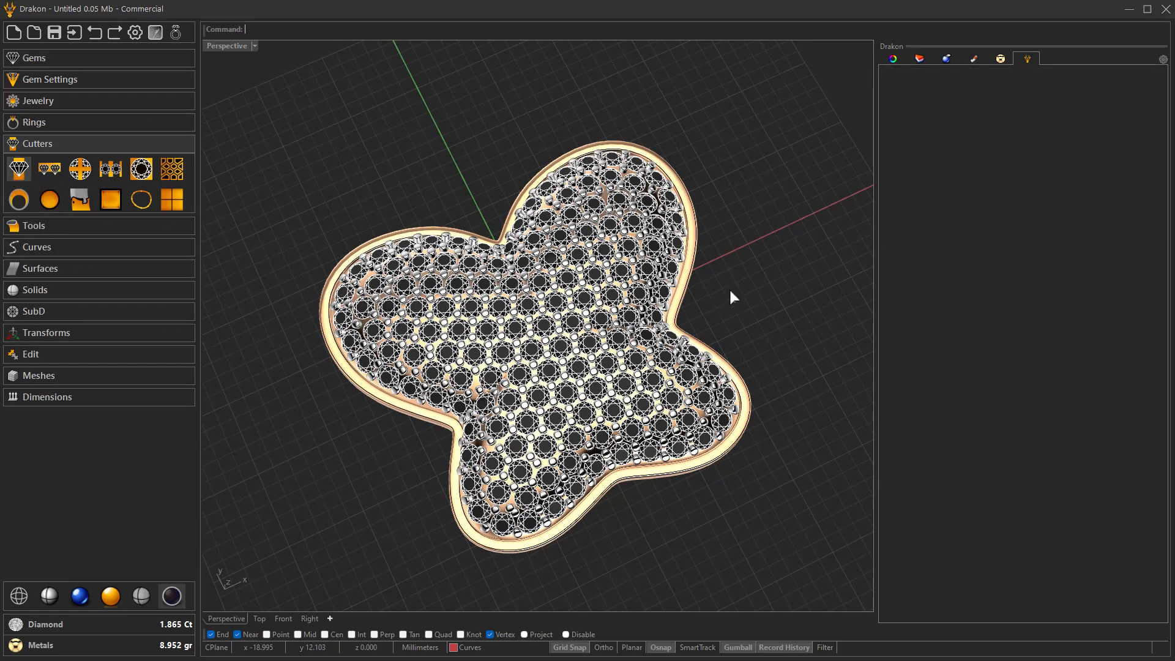
pyautogui.click(928, 123)
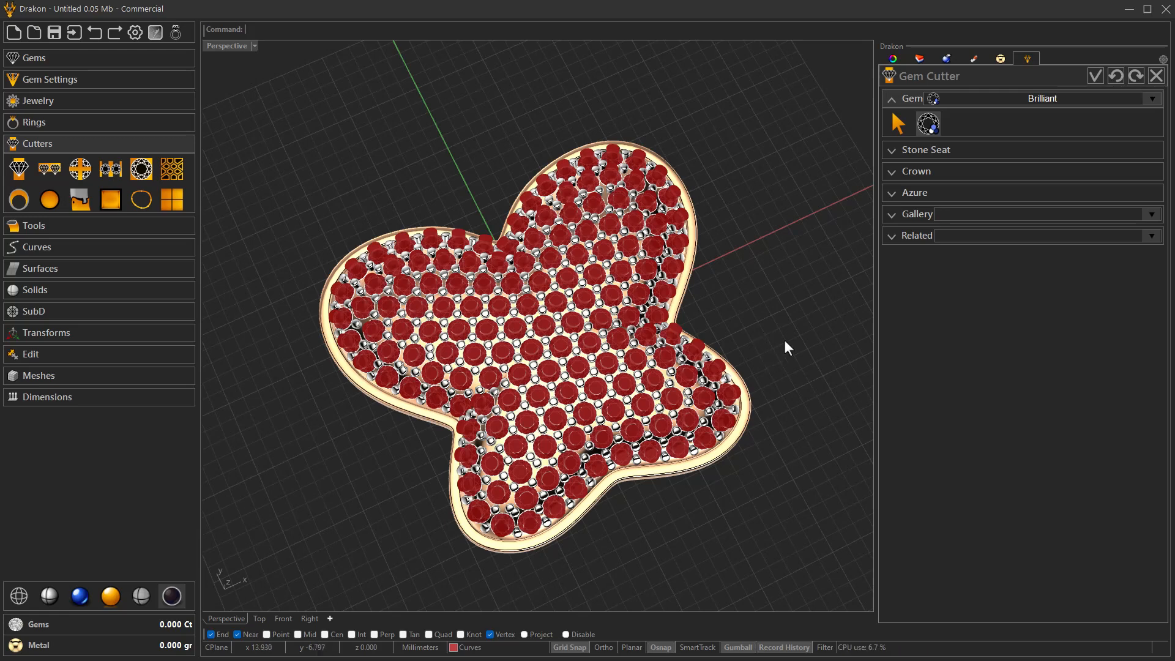
# - Set the gem cutters' Stone Seat Taper to 0.40 and accept the cutters
pyautogui.click(916, 152)
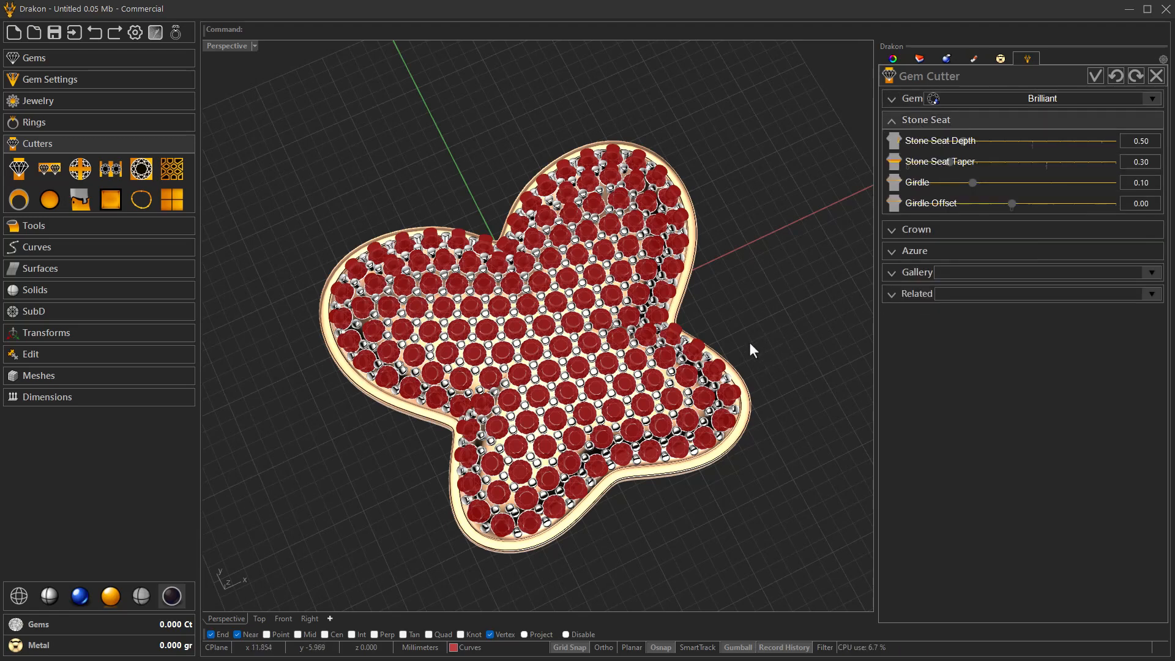
pyautogui.moveTo(748, 341); pyautogui.dragTo(748, 337, button='right')
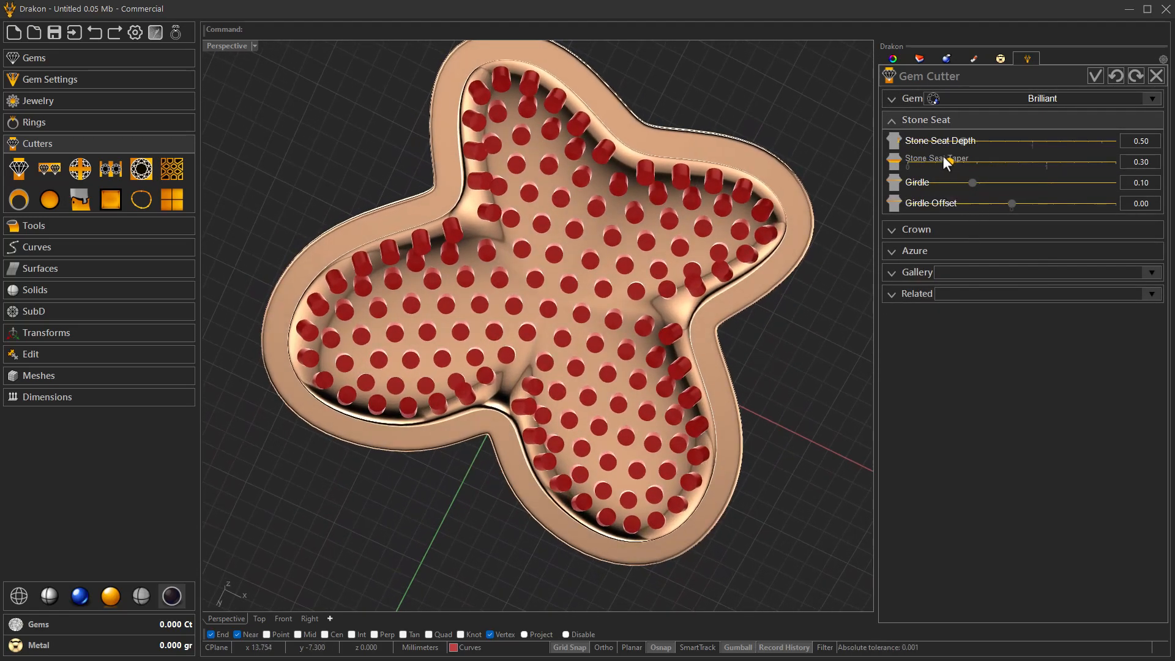
pyautogui.click(963, 163)
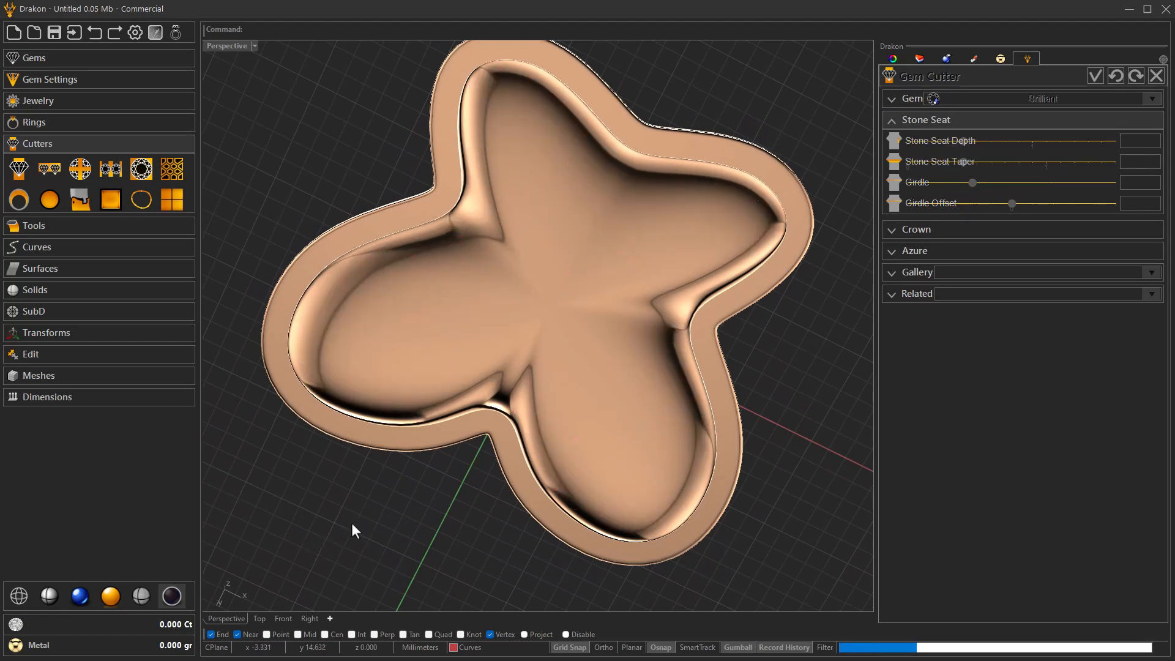
pyautogui.moveTo(369, 513); pyautogui.dragTo(869, 199, button='right')
pyautogui.click(1096, 78)
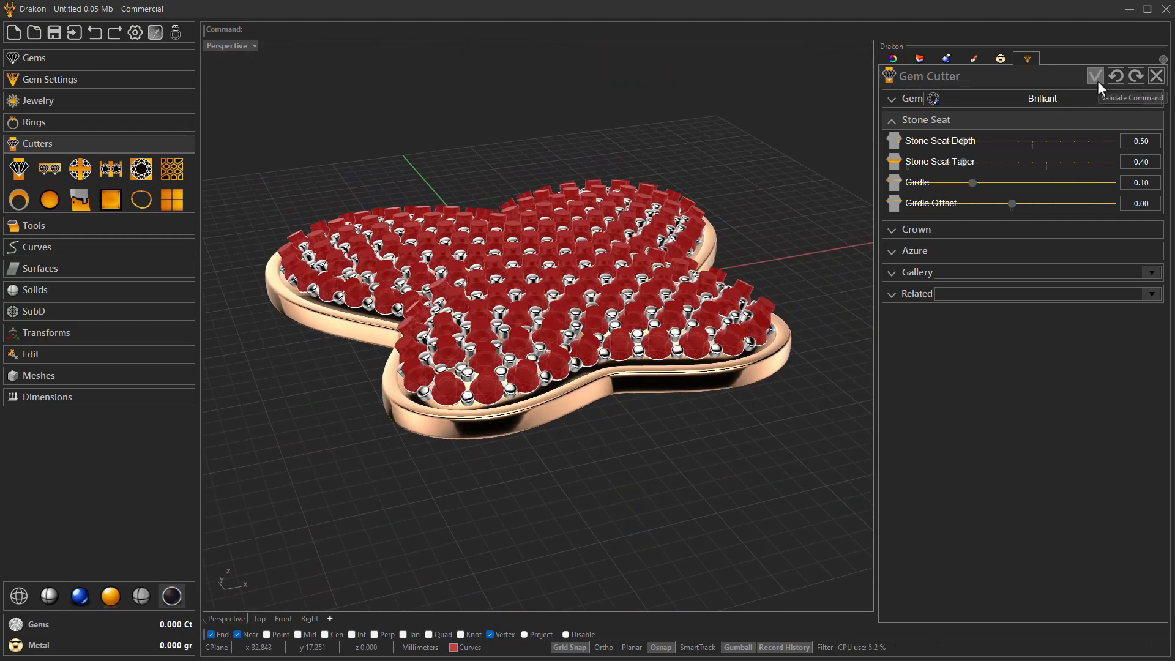
# - Start Azure Cutters and include all the brilliant gems
pyautogui.moveTo(679, 380); pyautogui.dragTo(678, 379, button='right')
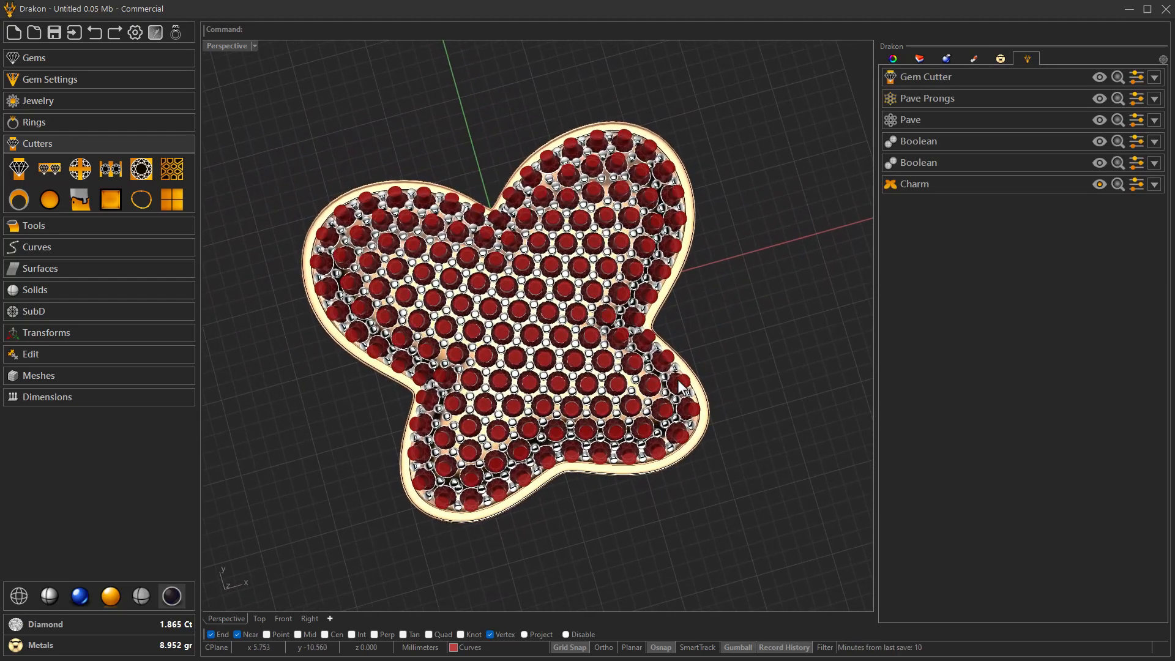
pyautogui.moveTo(678, 380); pyautogui.dragTo(669, 368, button='right')
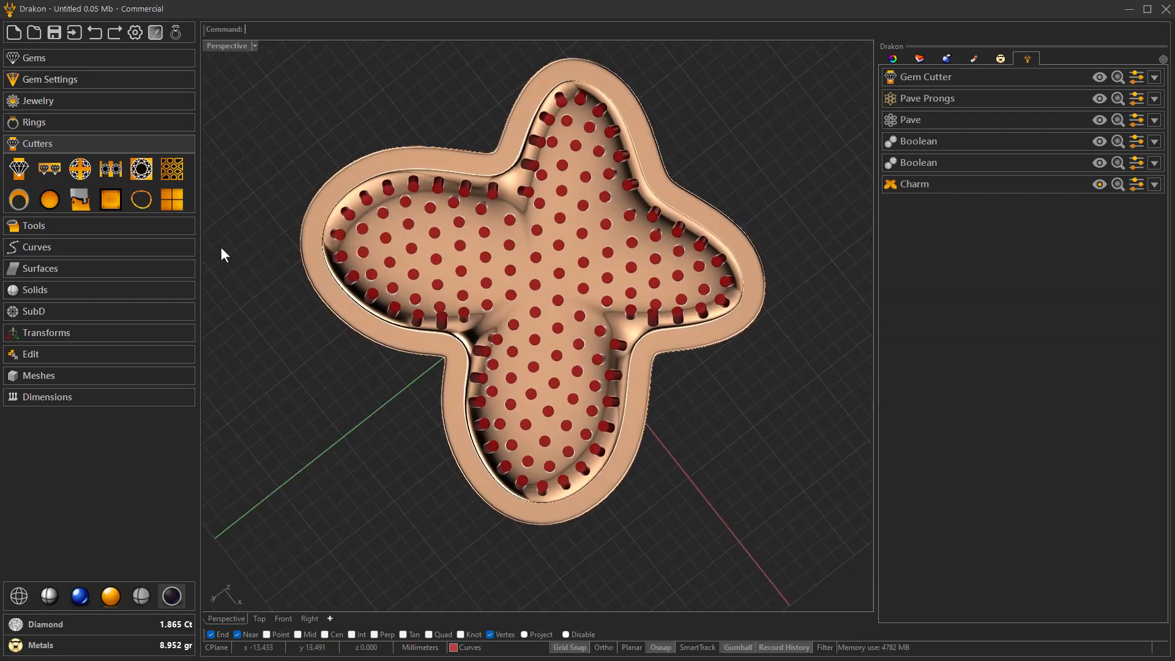
pyautogui.click(176, 174)
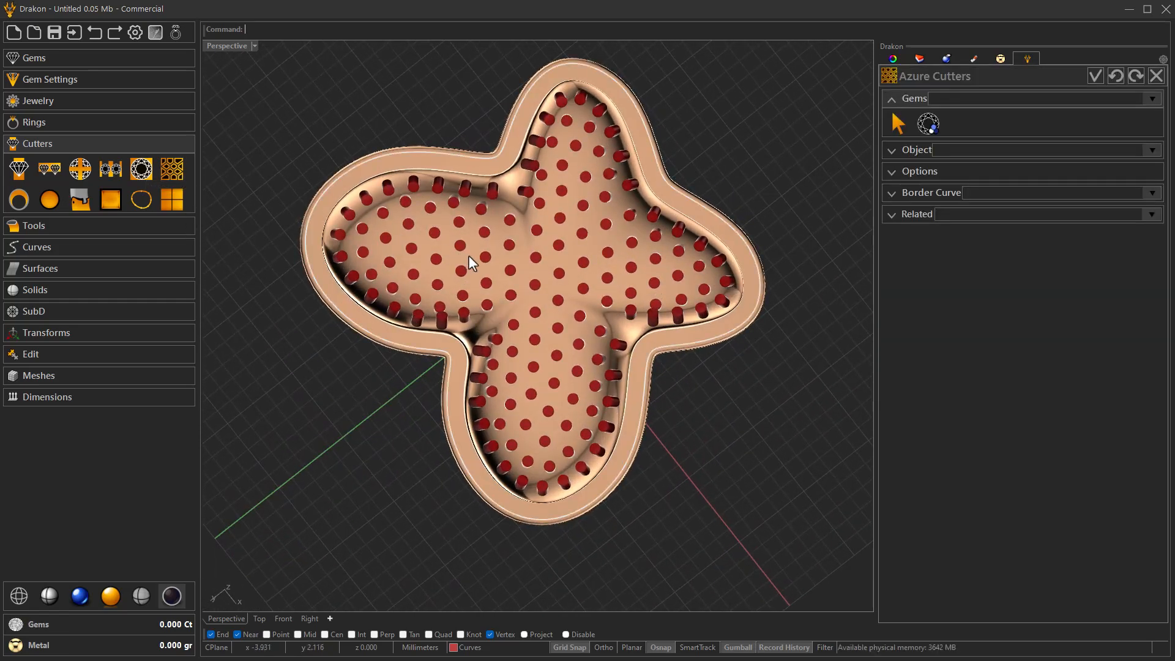
pyautogui.click(927, 124)
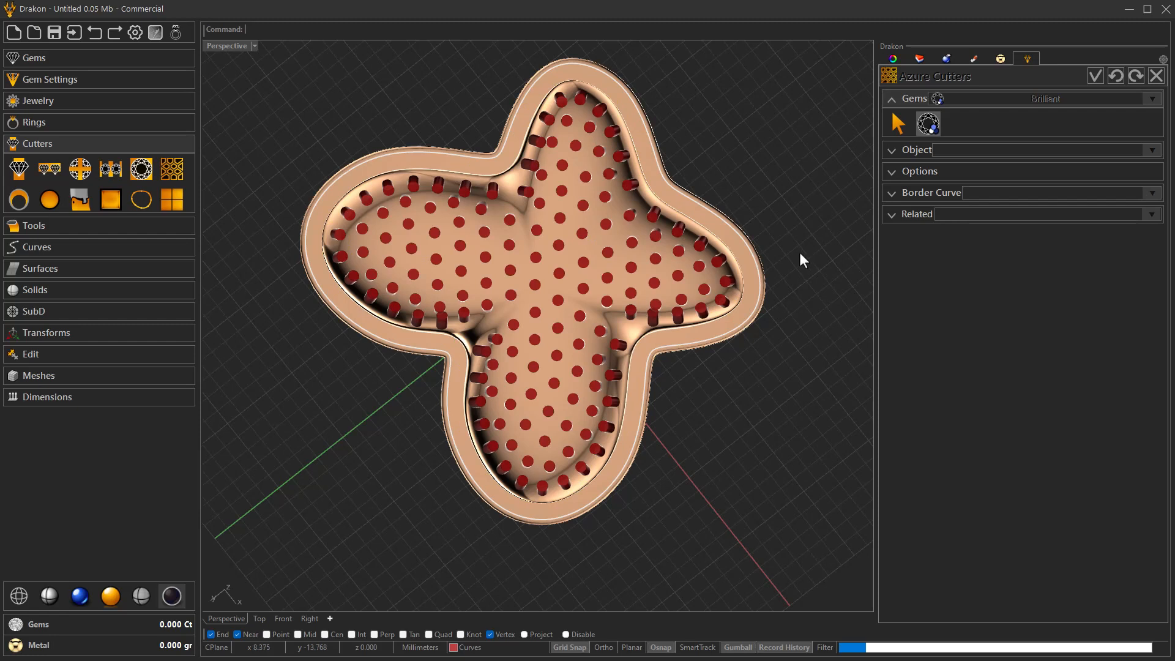
# - Assign both halves of the butterfly's hollow underside surface as the object for the azure cutters
pyautogui.click(908, 151)
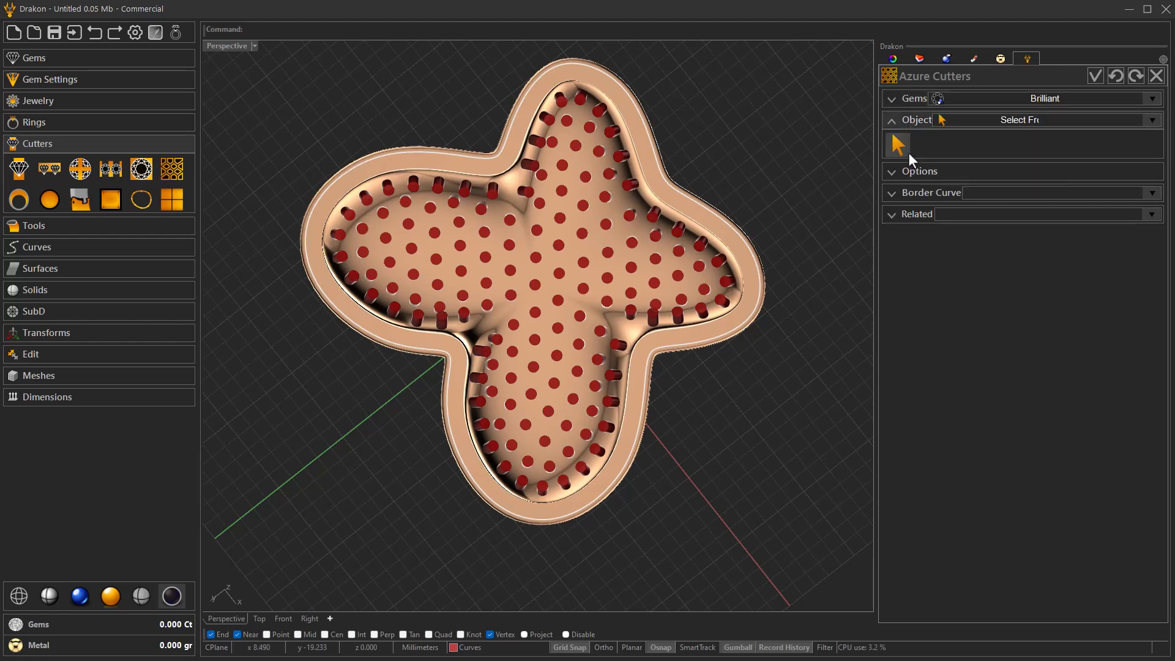
pyautogui.click(578, 285)
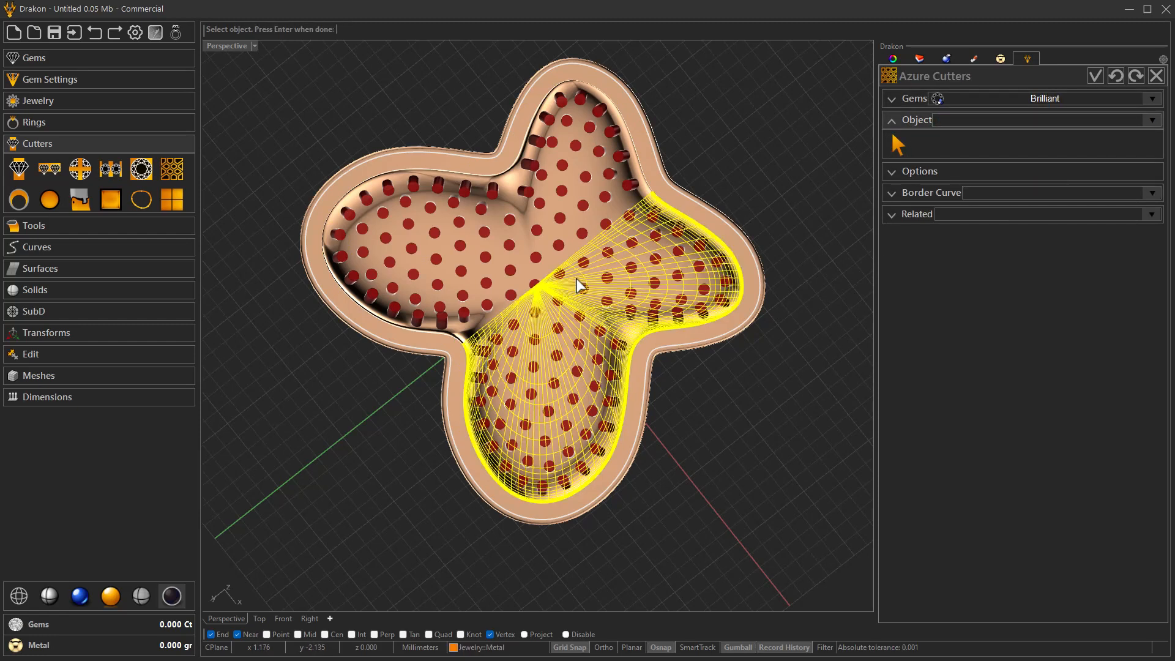
pyautogui.click(526, 290)
pyautogui.scroll(10, 481, 330)
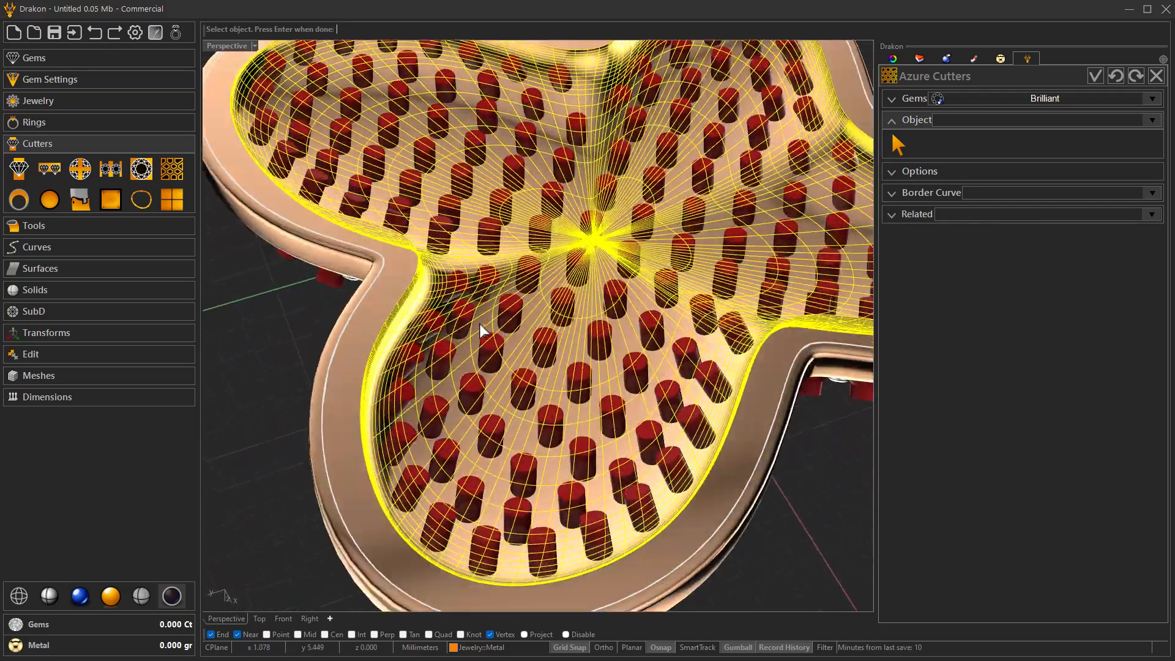
pyautogui.scroll(-7, 479, 324)
pyautogui.moveTo(480, 325); pyautogui.dragTo(519, 304, button='right')
pyautogui.press('Return')
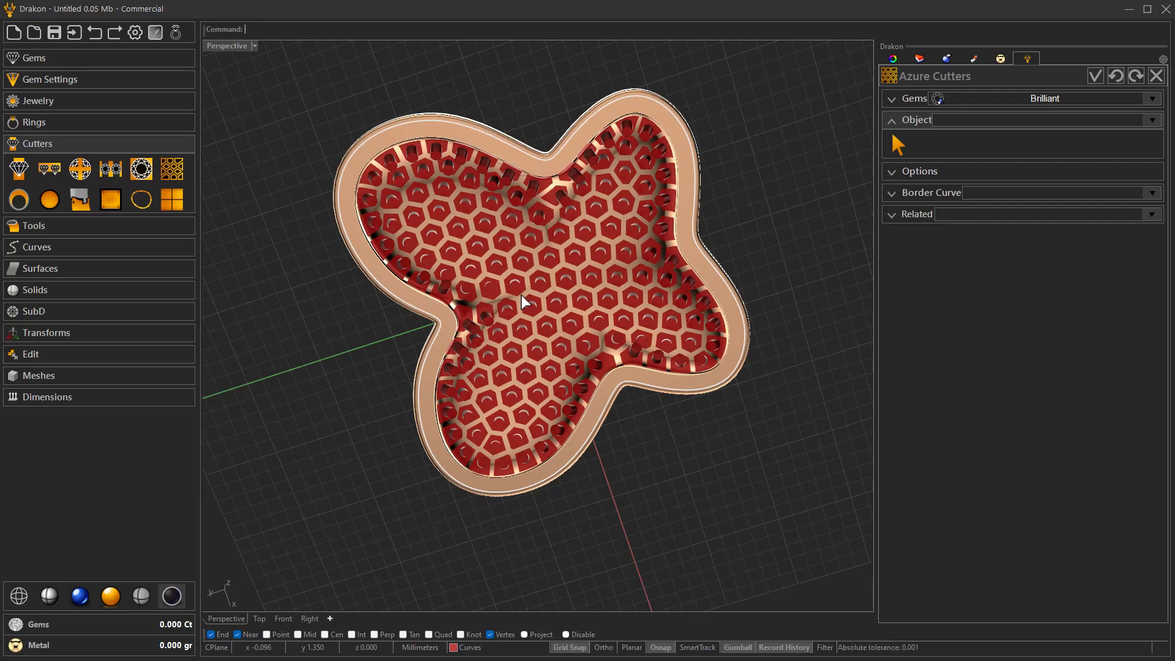
# - Check the honeycomb azure cutters and their Cell Wall and Margin options, and accept the cutters
pyautogui.moveTo(522, 295); pyautogui.dragTo(520, 295, button='right')
pyautogui.scroll(5, 521, 295)
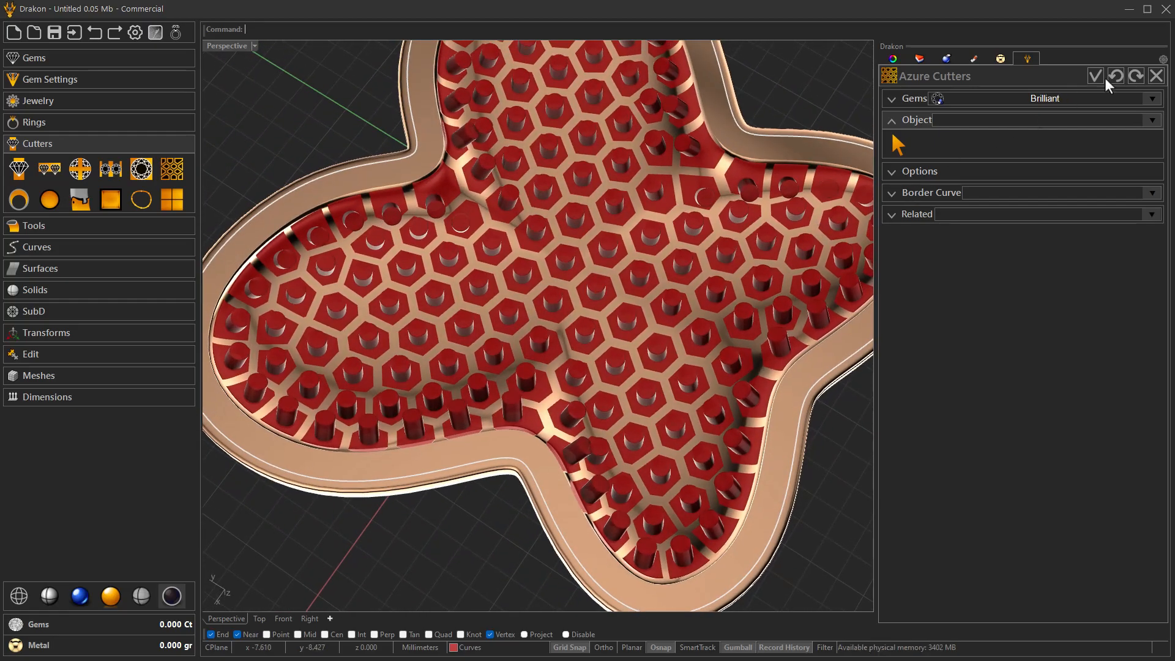
pyautogui.click(952, 172)
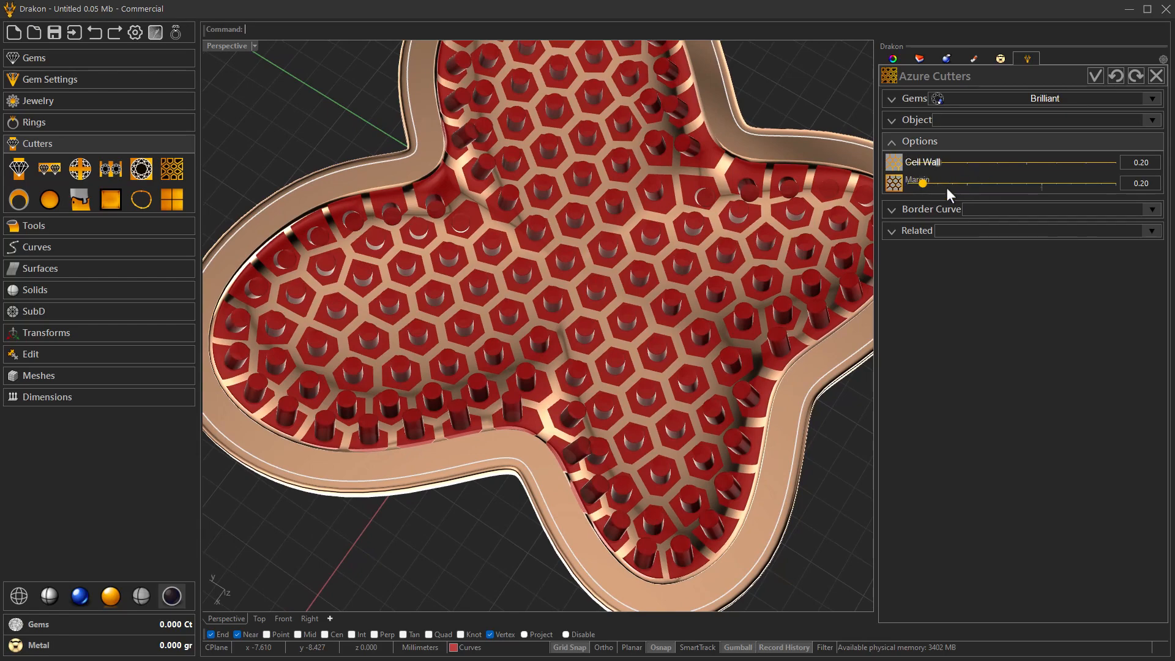
pyautogui.scroll(-4, 902, 259)
pyautogui.moveTo(728, 310); pyautogui.dragTo(724, 312, button='right')
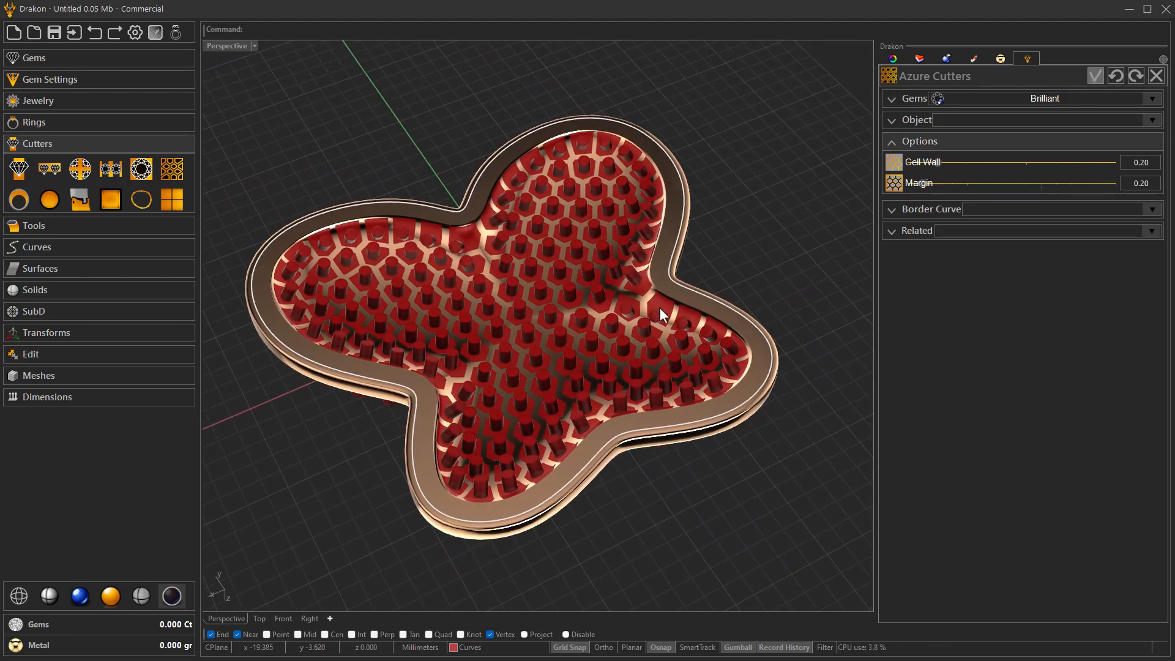
pyautogui.moveTo(659, 307); pyautogui.dragTo(660, 307, button='right')
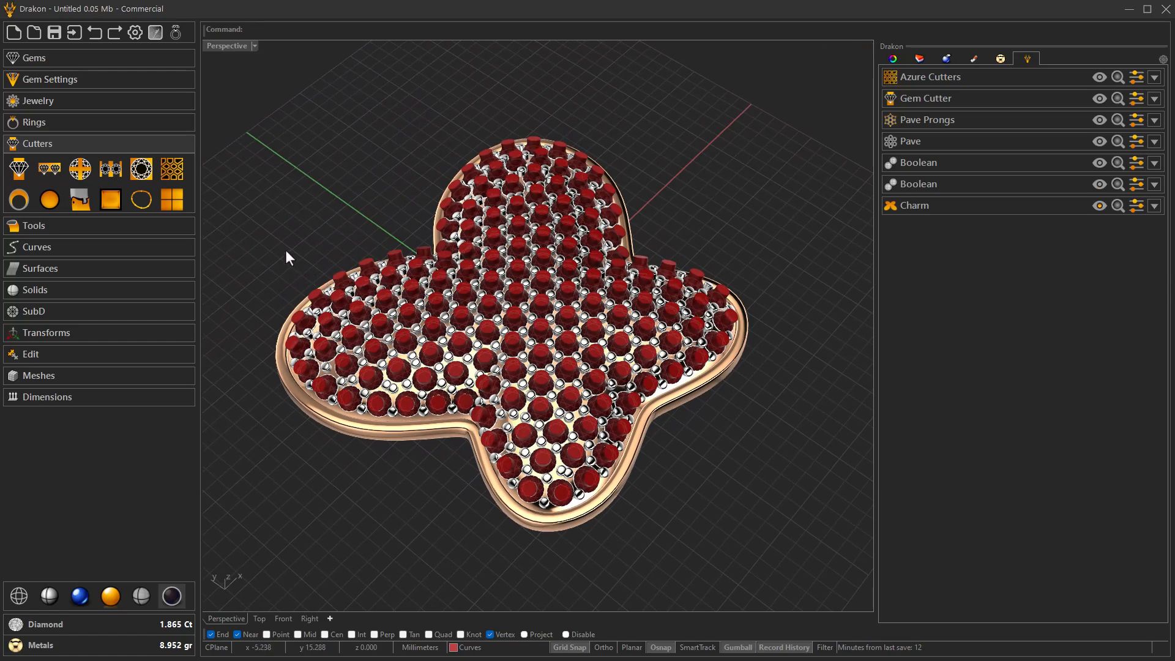
# - Start a Boolean Difference with the azure cutters and gem cutters as Object B
pyautogui.click(73, 224)
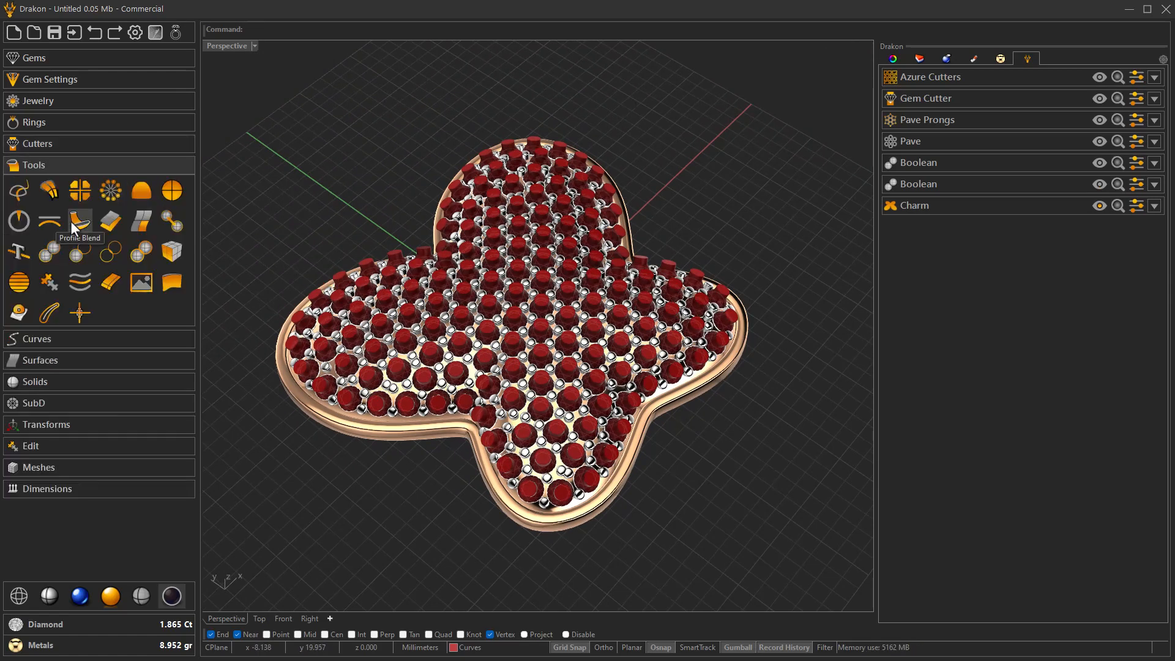
pyautogui.click(77, 254)
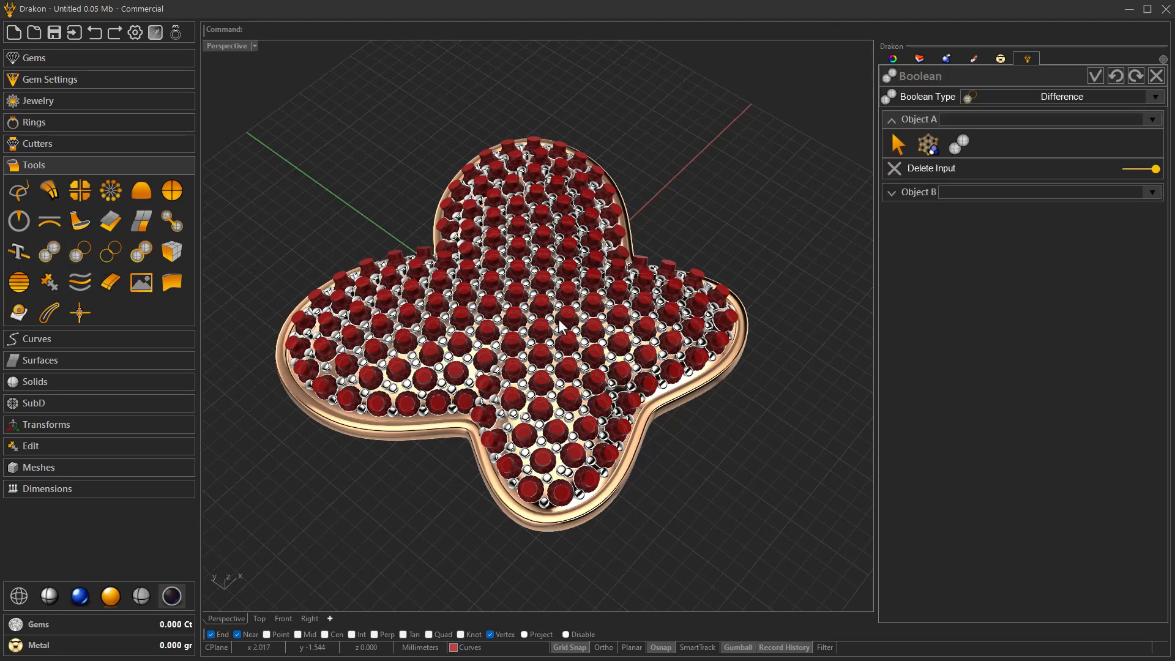
pyautogui.click(956, 147)
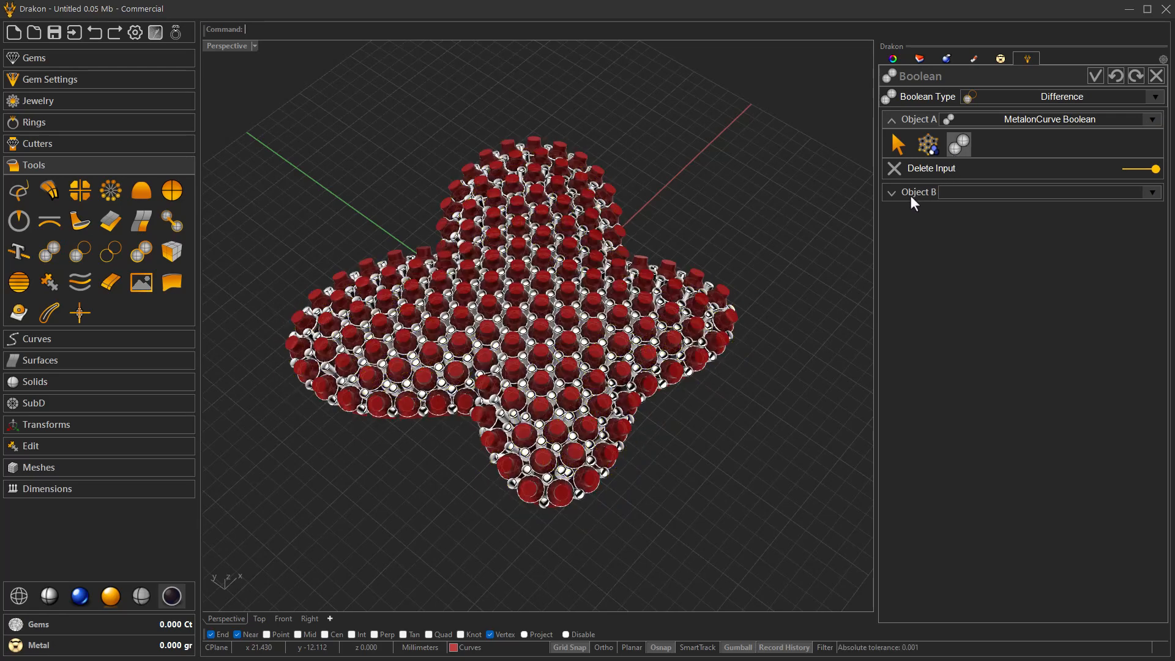
pyautogui.click(959, 147)
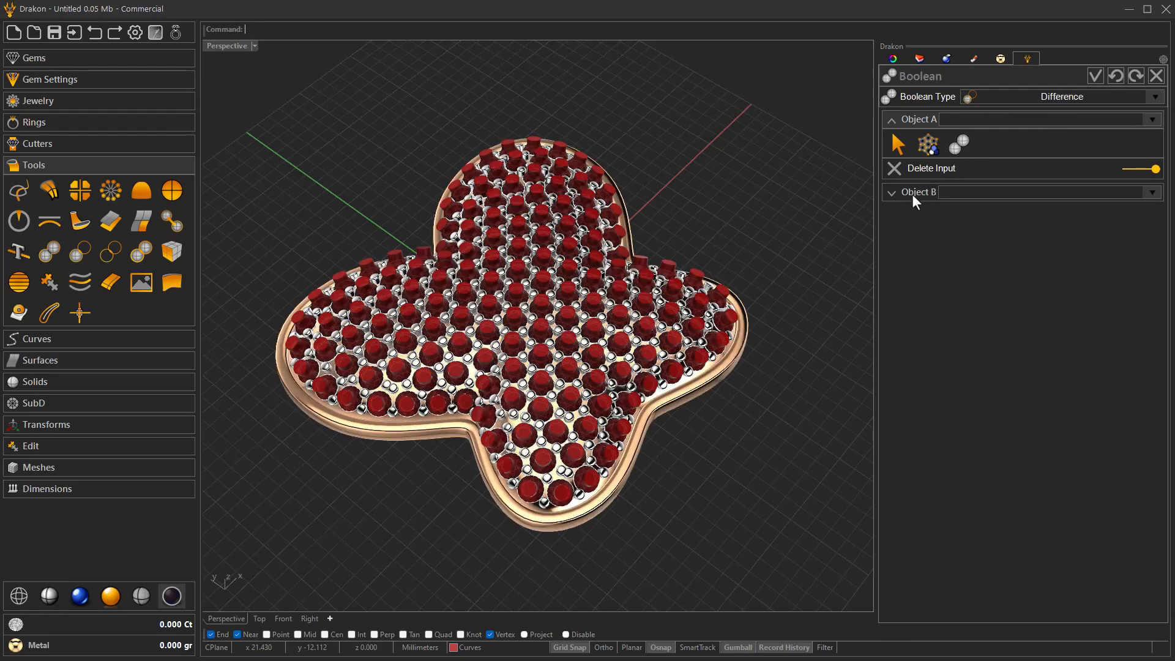
pyautogui.click(910, 195)
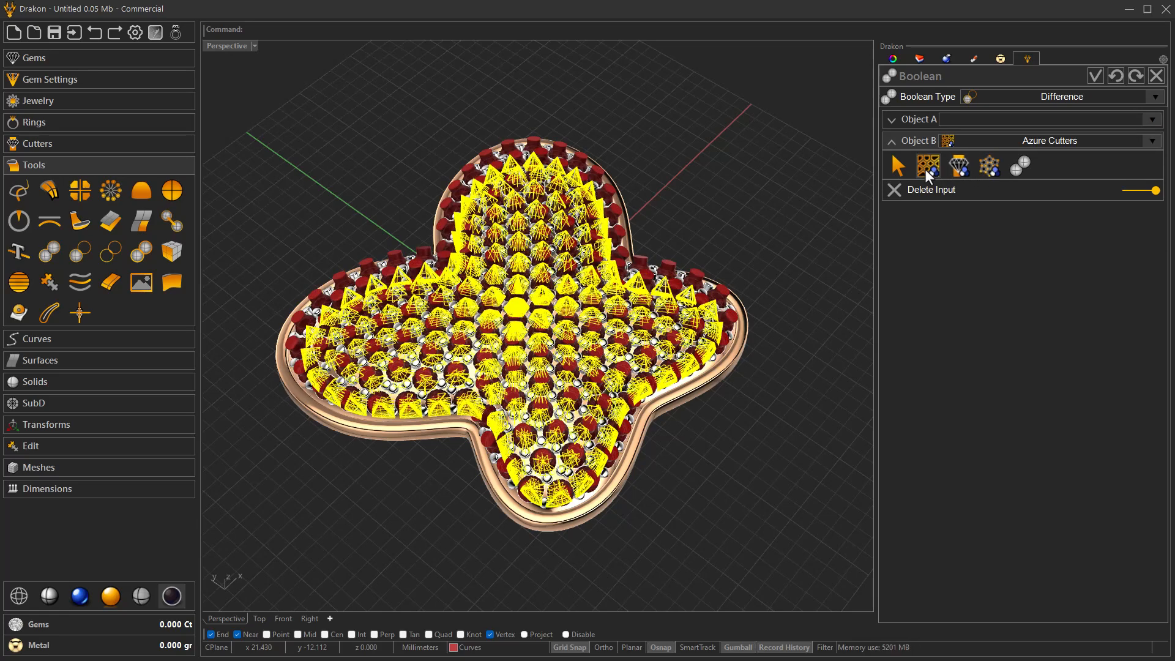
pyautogui.click(926, 171)
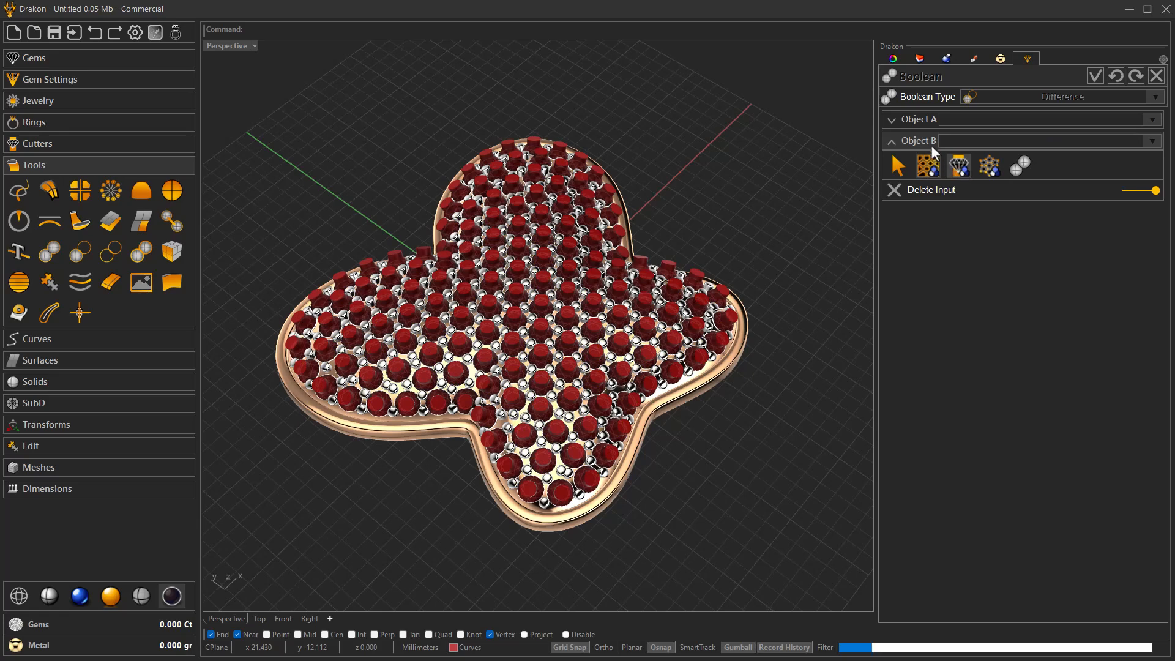
# - Use the butterfly's metal Boolean body as Object A and accept the difference to cut the gem seats and azures
pyautogui.click(923, 120)
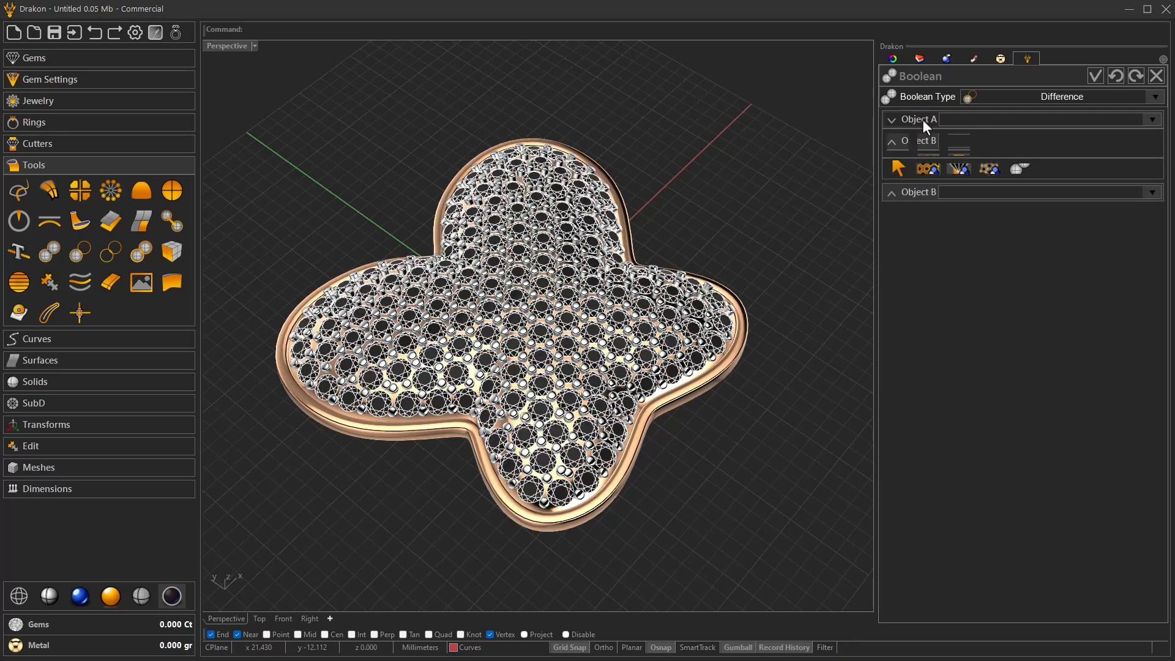
pyautogui.click(959, 145)
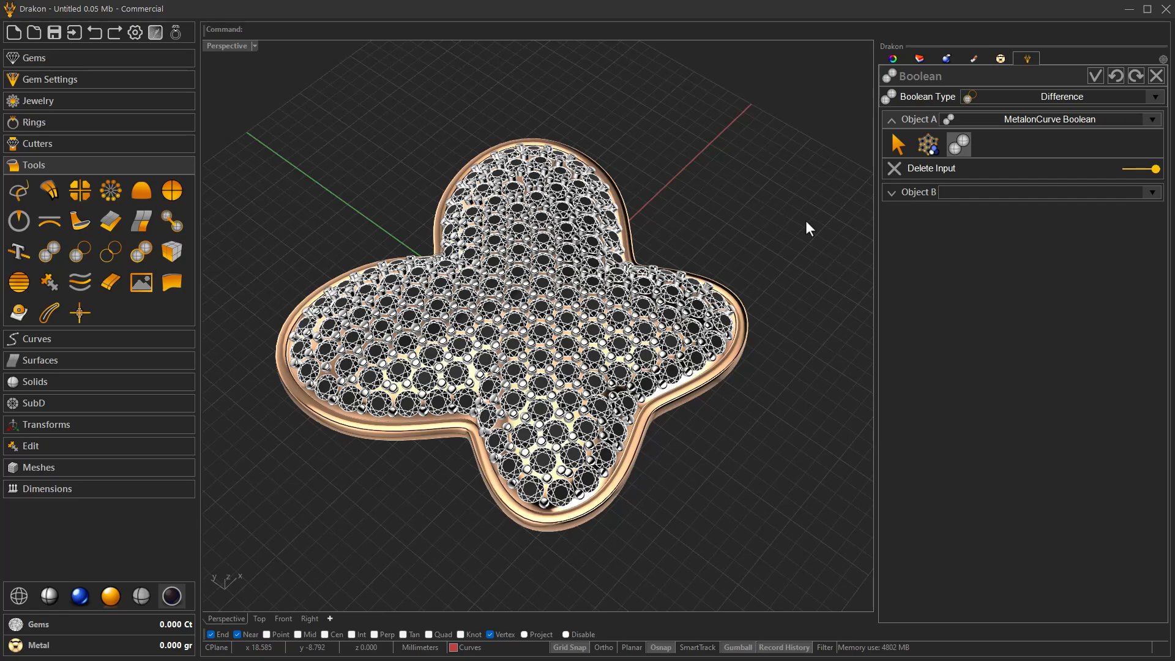
pyautogui.moveTo(745, 418); pyautogui.dragTo(744, 398, button='right')
pyautogui.click(1088, 75)
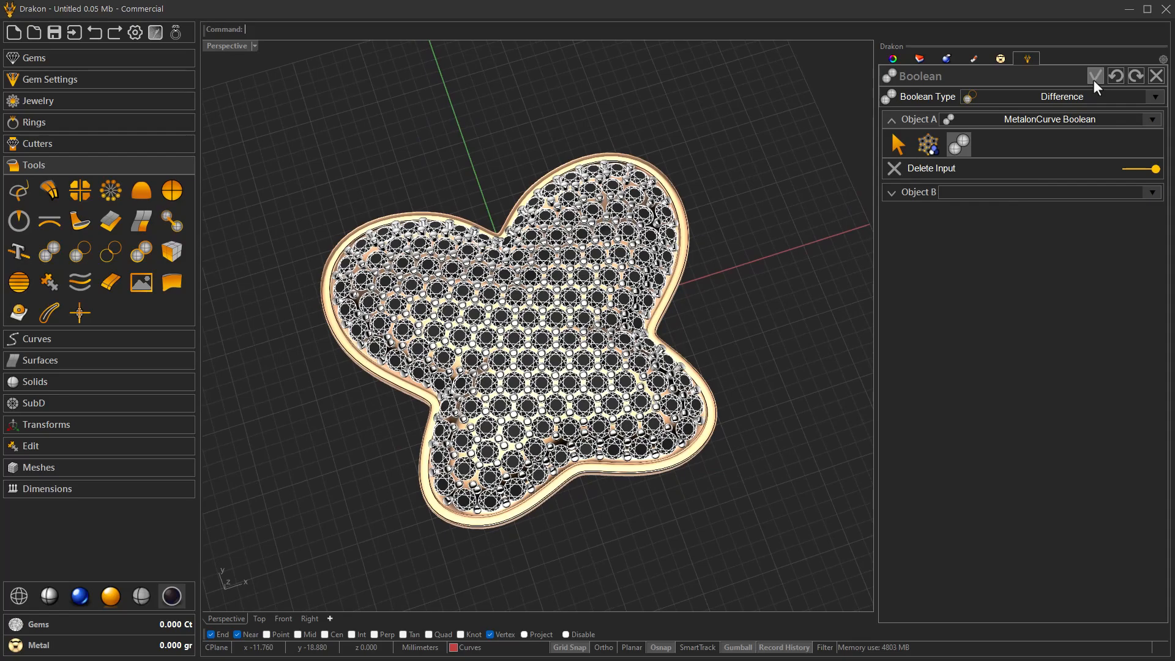
pyautogui.click(1094, 76)
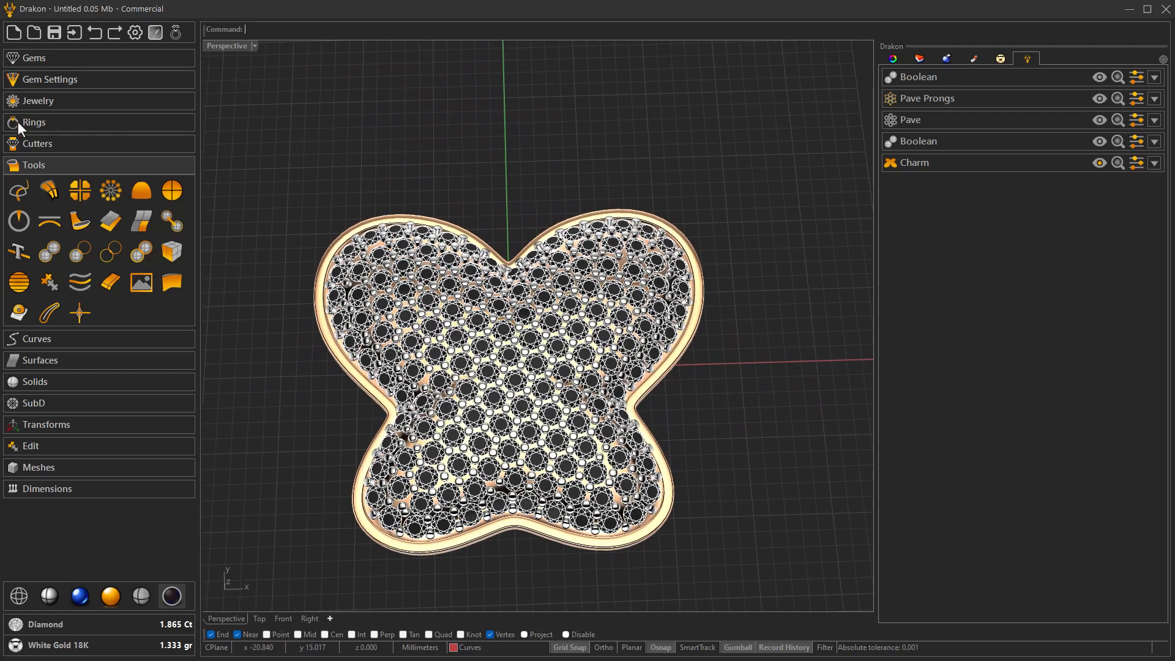
# - Add a bail and position its jump ring at the notch between the butterfly's upper wings
pyautogui.click(26, 101)
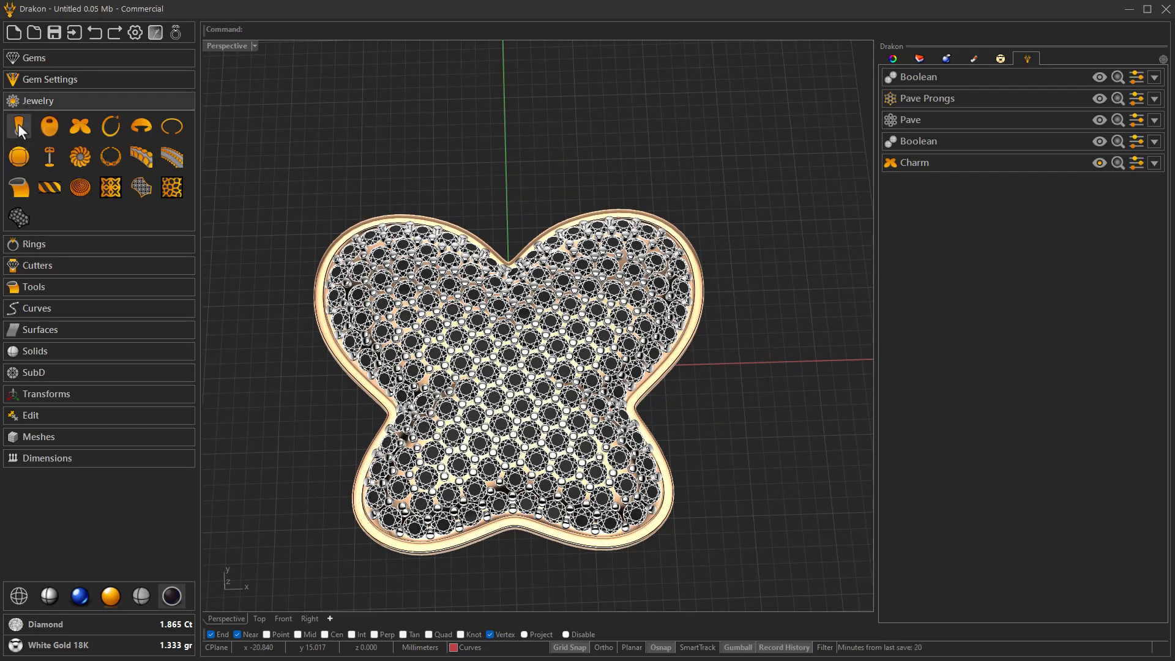
pyautogui.click(17, 123)
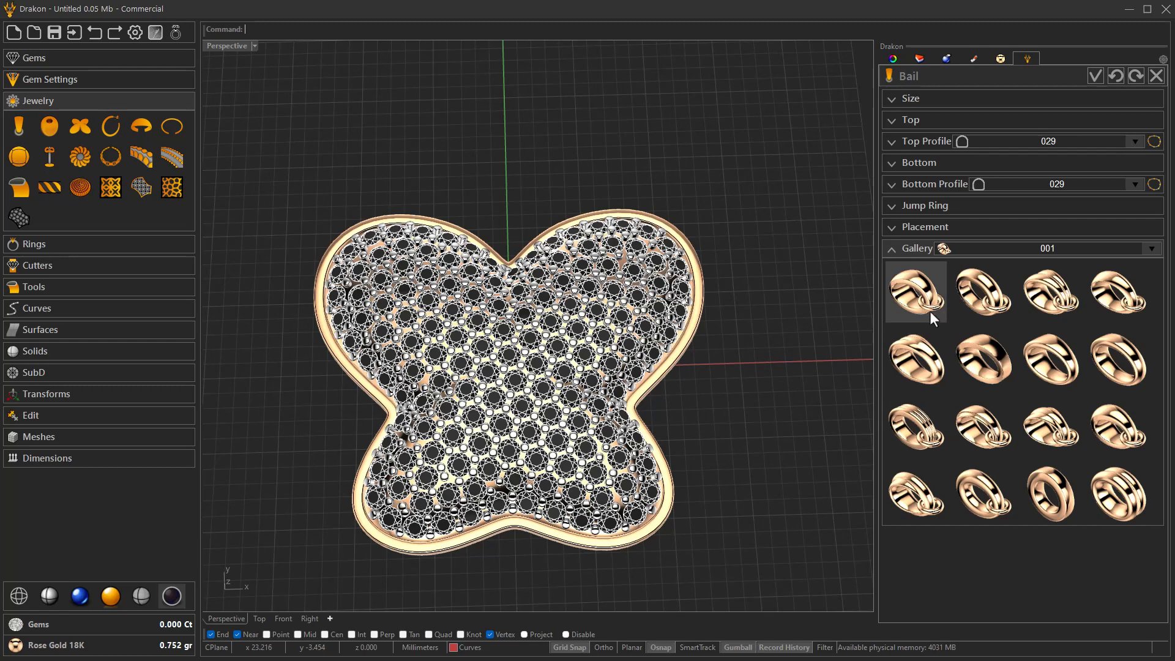
pyautogui.click(924, 227)
pyautogui.click(926, 247)
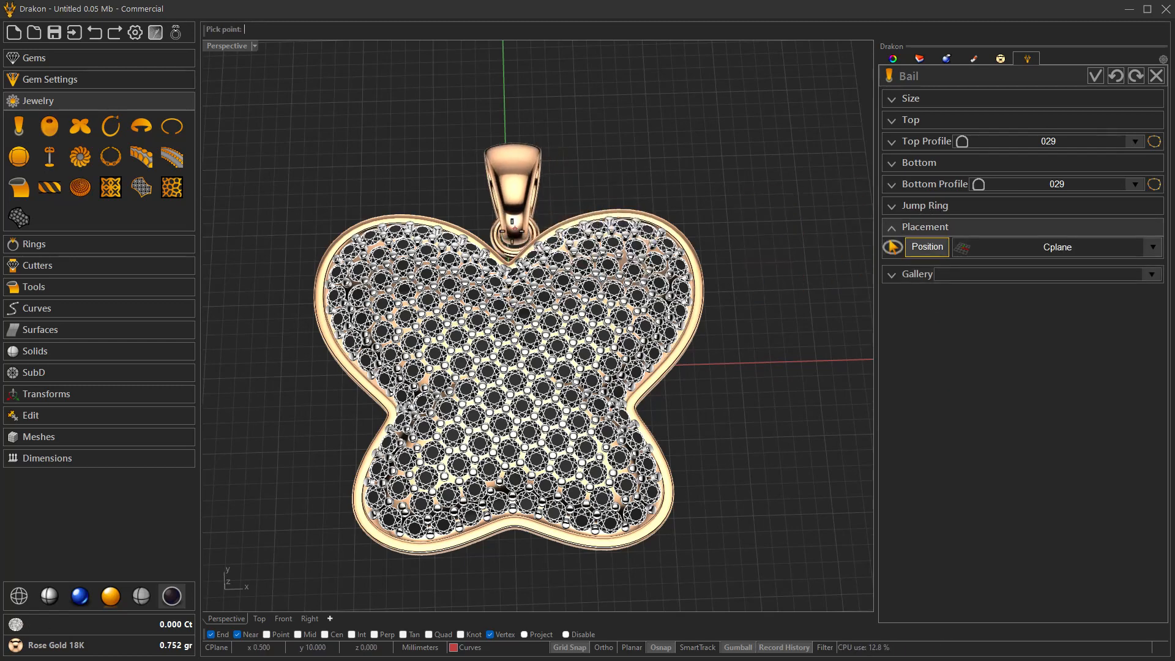
pyautogui.click(507, 236)
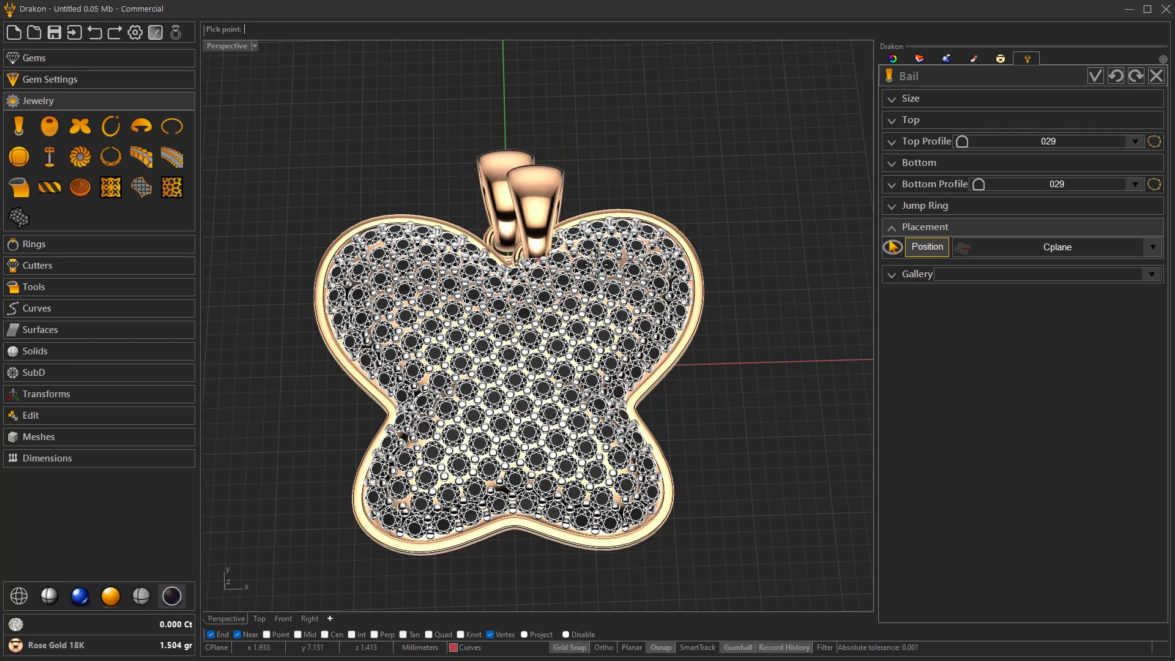
# - Choose bail style 012 from the gallery, check its top profile options and accept the bail
pyautogui.click(902, 277)
pyautogui.click(1038, 309)
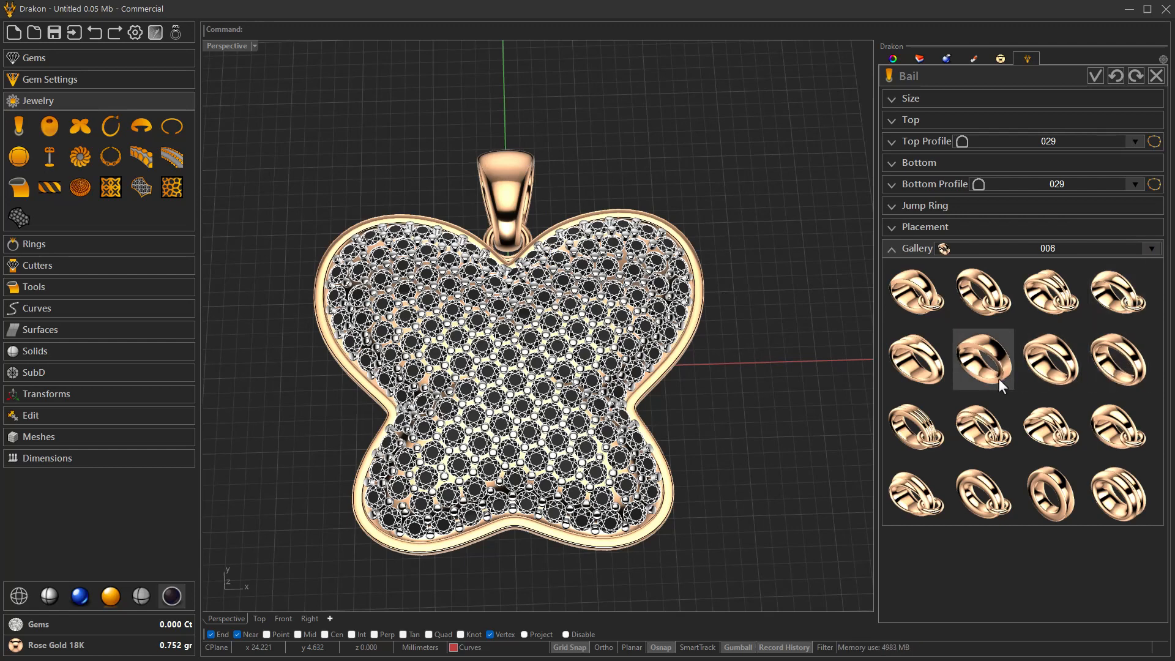
pyautogui.click(1121, 428)
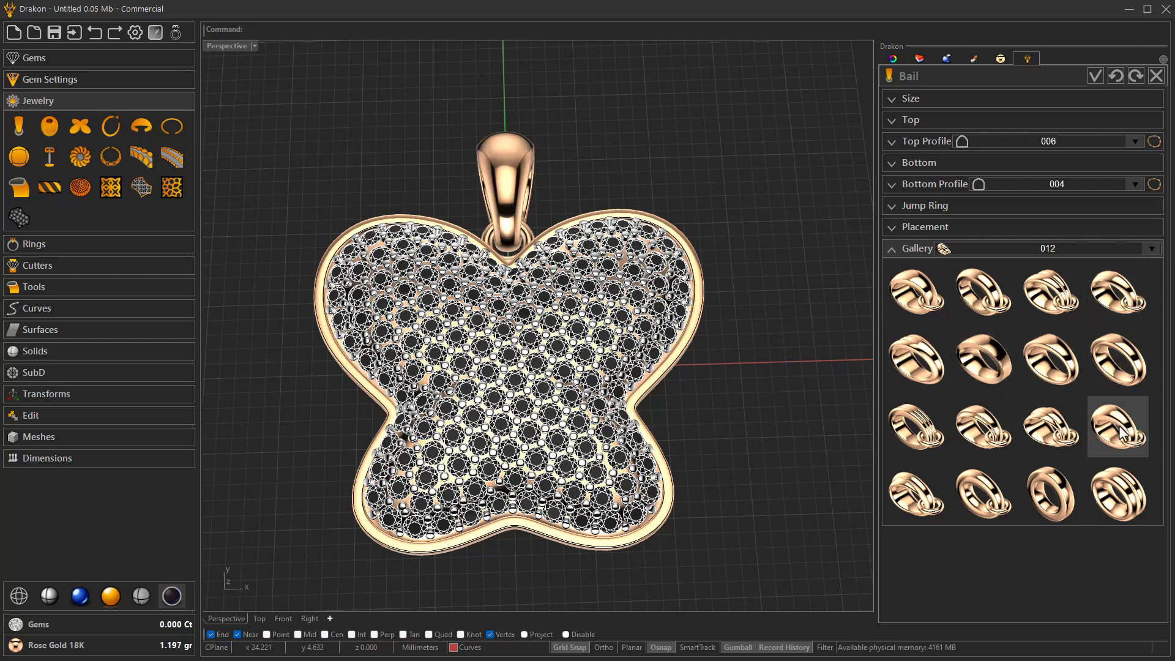
pyautogui.moveTo(609, 387); pyautogui.dragTo(864, 160, button='right')
pyautogui.click(923, 119)
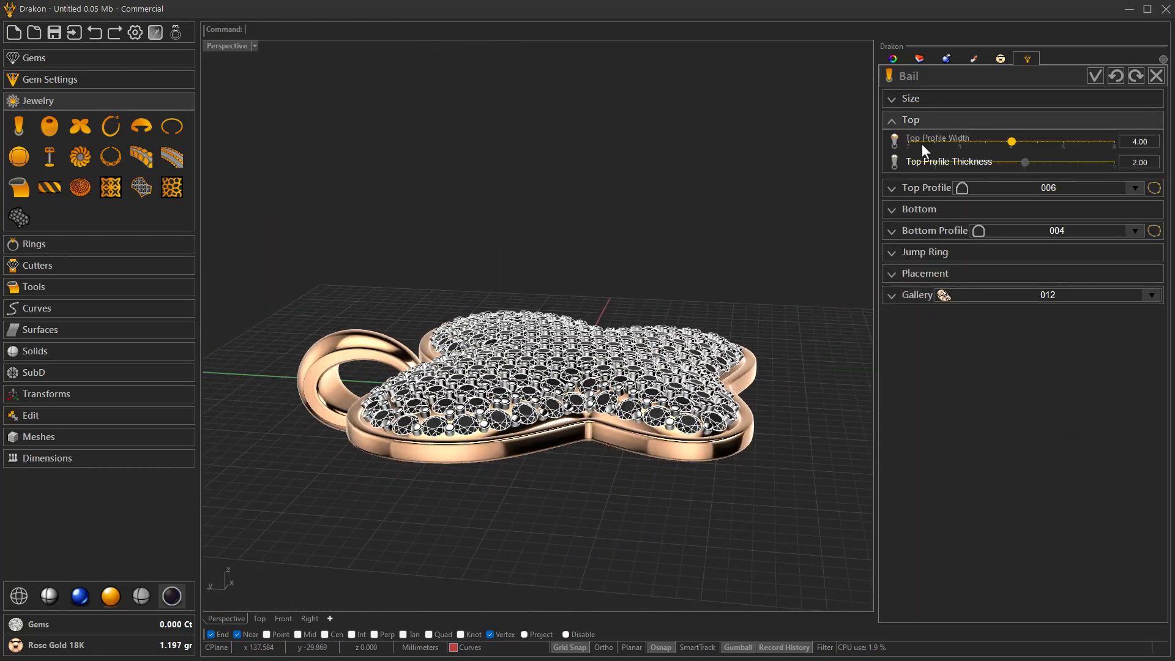
pyautogui.moveTo(575, 434); pyautogui.dragTo(707, 409, button='right')
pyautogui.click(1095, 76)
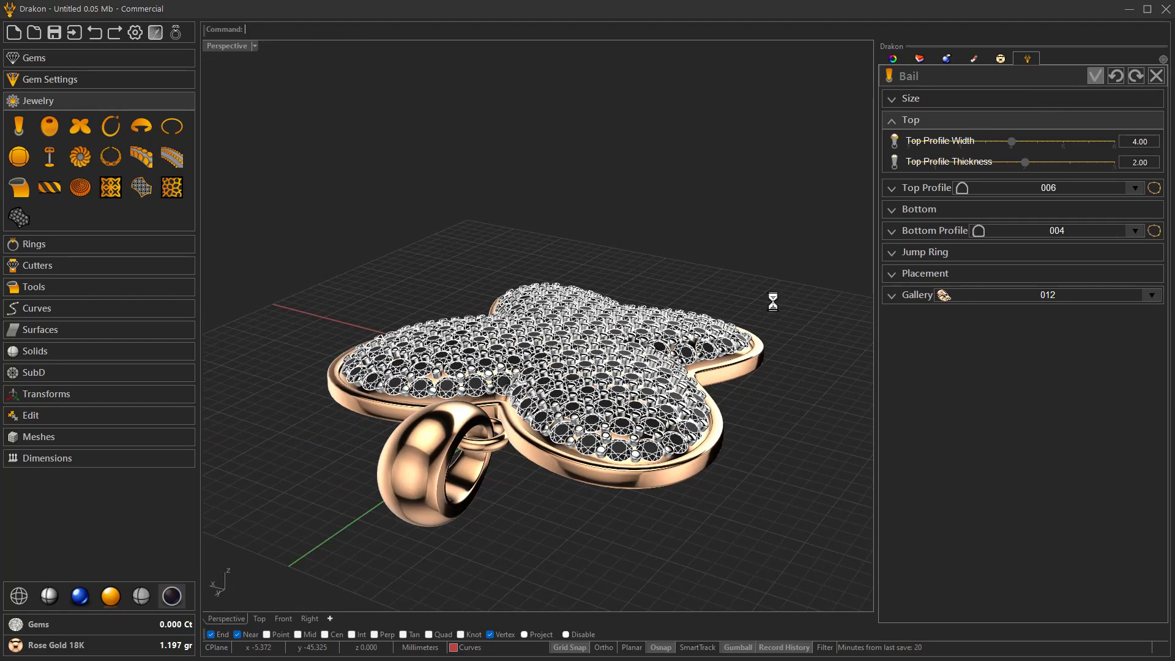
# - Raise the bail slightly along the vertical axis and check its fit on the pendant from several angles
pyautogui.moveTo(577, 470); pyautogui.dragTo(403, 376, button='right')
pyautogui.click(361, 424)
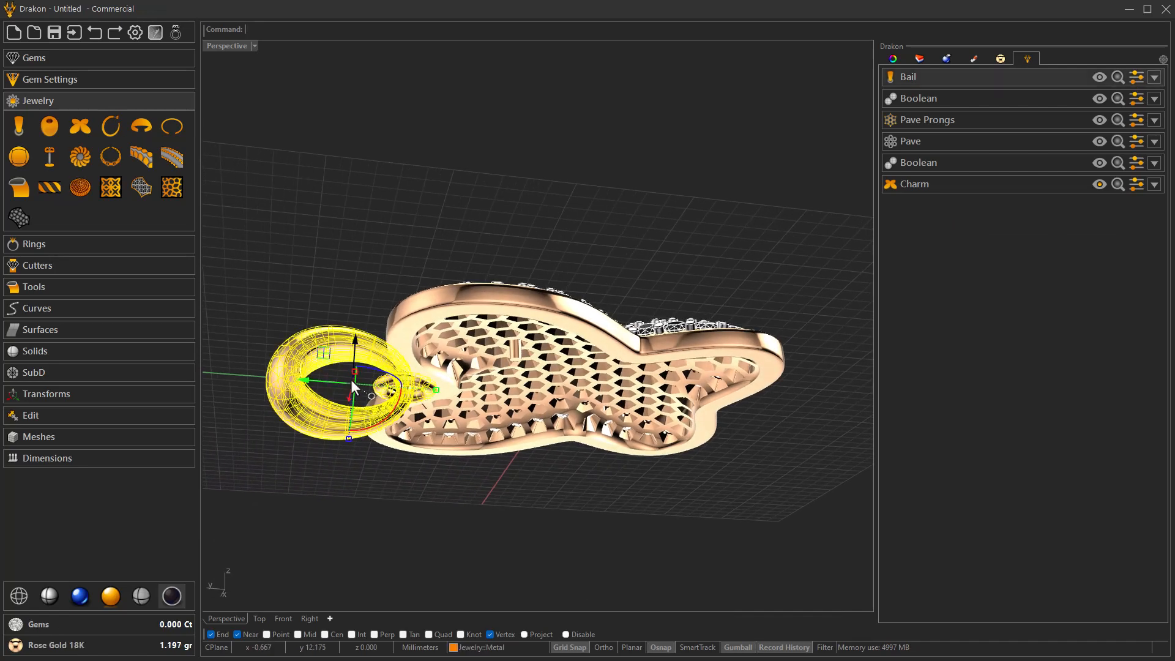
pyautogui.moveTo(355, 343); pyautogui.dragTo(356, 335)
pyautogui.click(388, 484)
pyautogui.moveTo(399, 453); pyautogui.dragTo(480, 488, button='right')
pyautogui.scroll(5, 640, 354)
pyautogui.moveTo(641, 354); pyautogui.dragTo(636, 281, button='right')
pyautogui.scroll(-6, 591, 350)
pyautogui.scroll(8, 559, 464)
pyautogui.moveTo(558, 470); pyautogui.dragTo(612, 425, button='right')
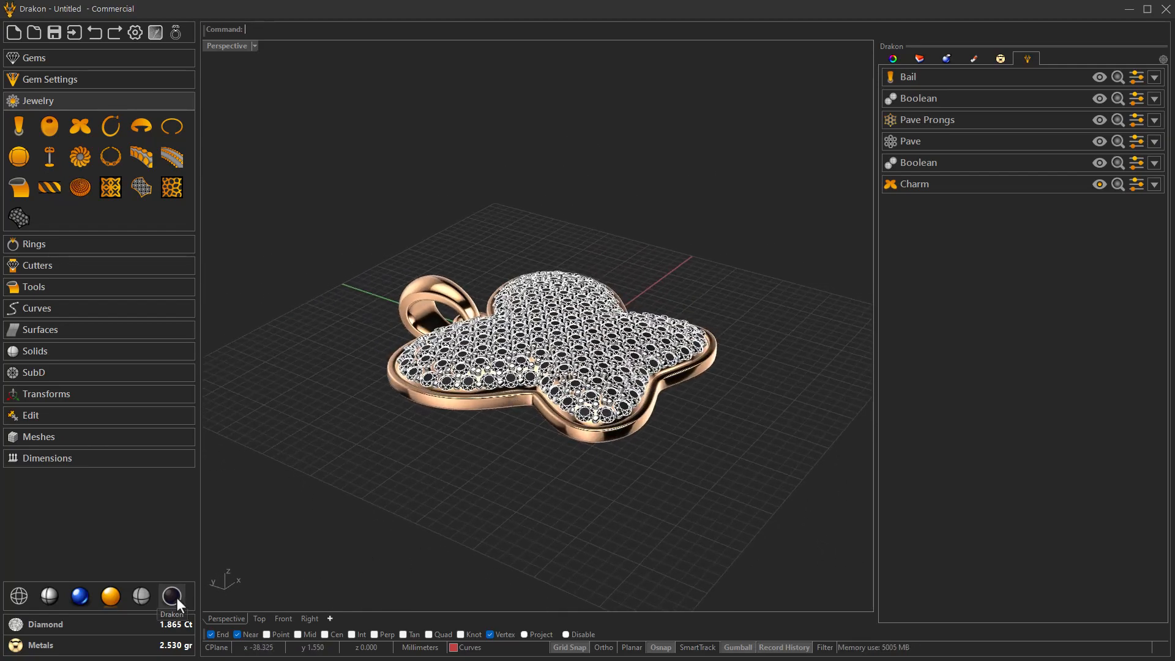
# - In the Top view, draw an open control-point curve that comes down from above, loops through the bail and goes back up
pyautogui.click(253, 618)
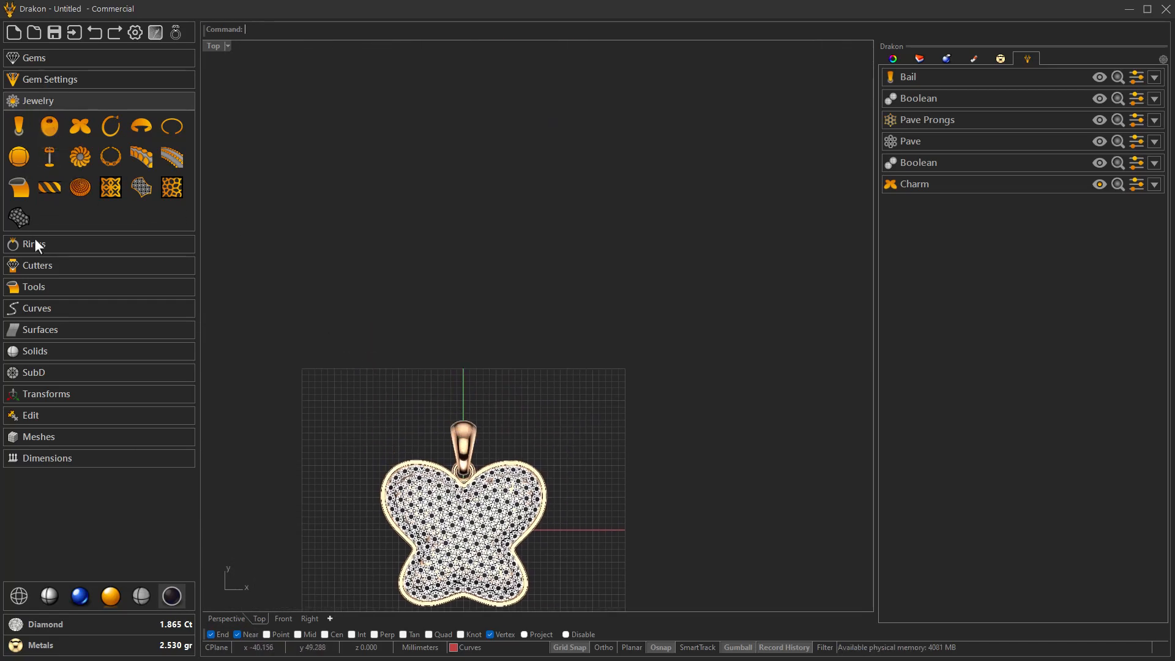
pyautogui.click(39, 313)
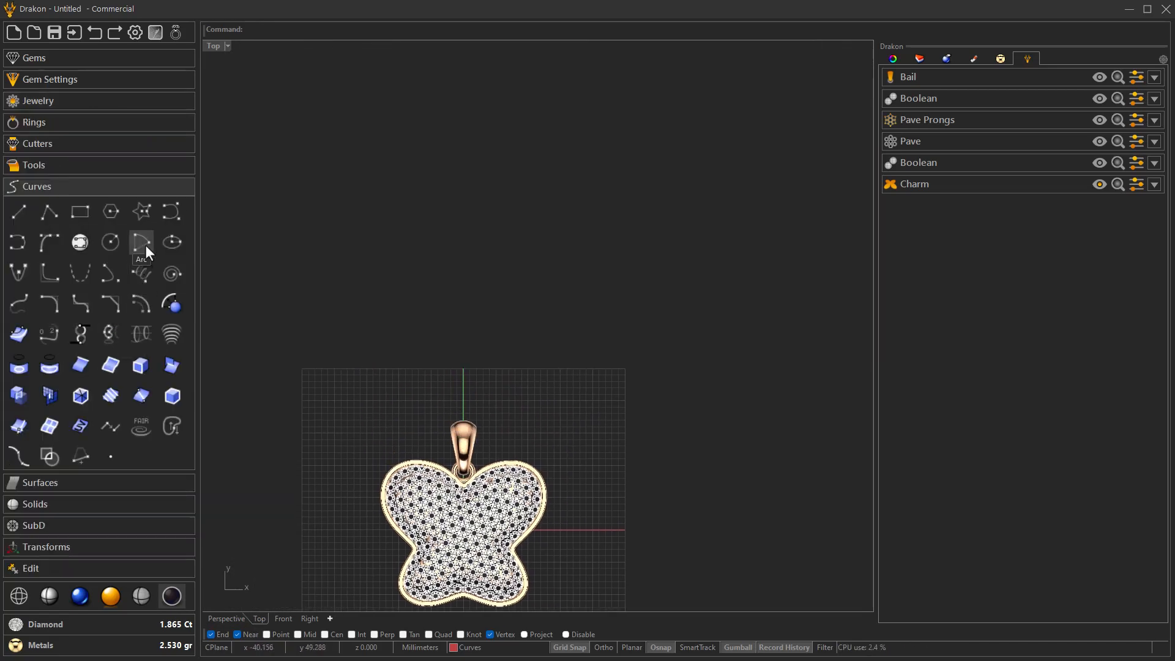
pyautogui.click(171, 210)
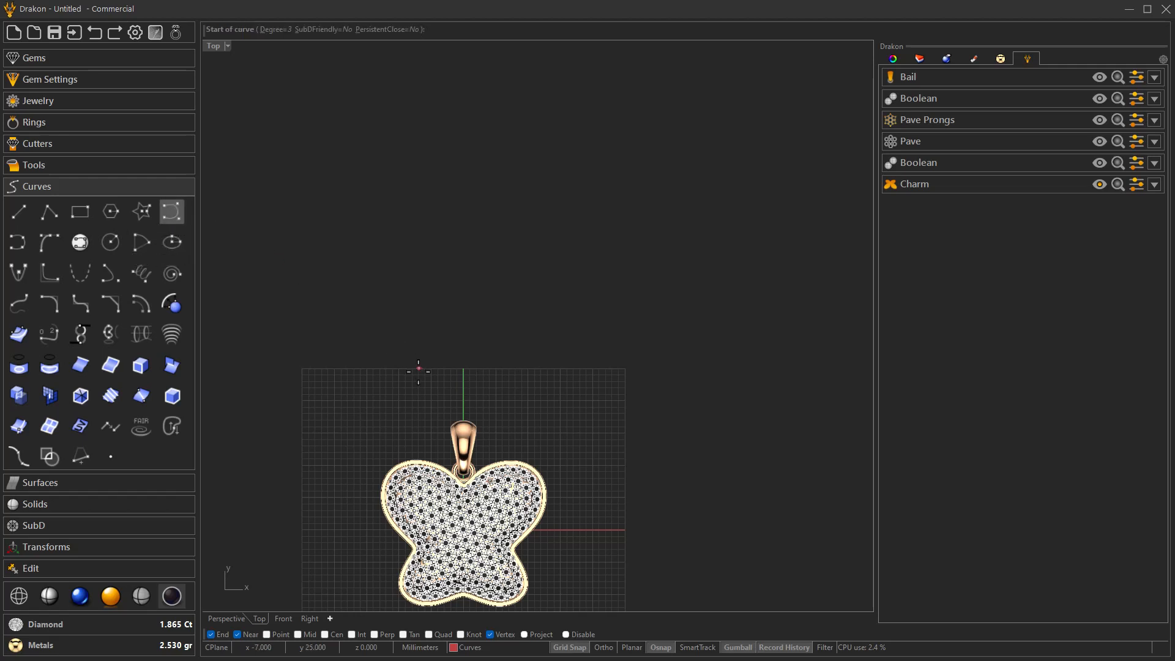
pyautogui.scroll(-3, 428, 380)
pyautogui.click(460, 133)
pyautogui.click(454, 302)
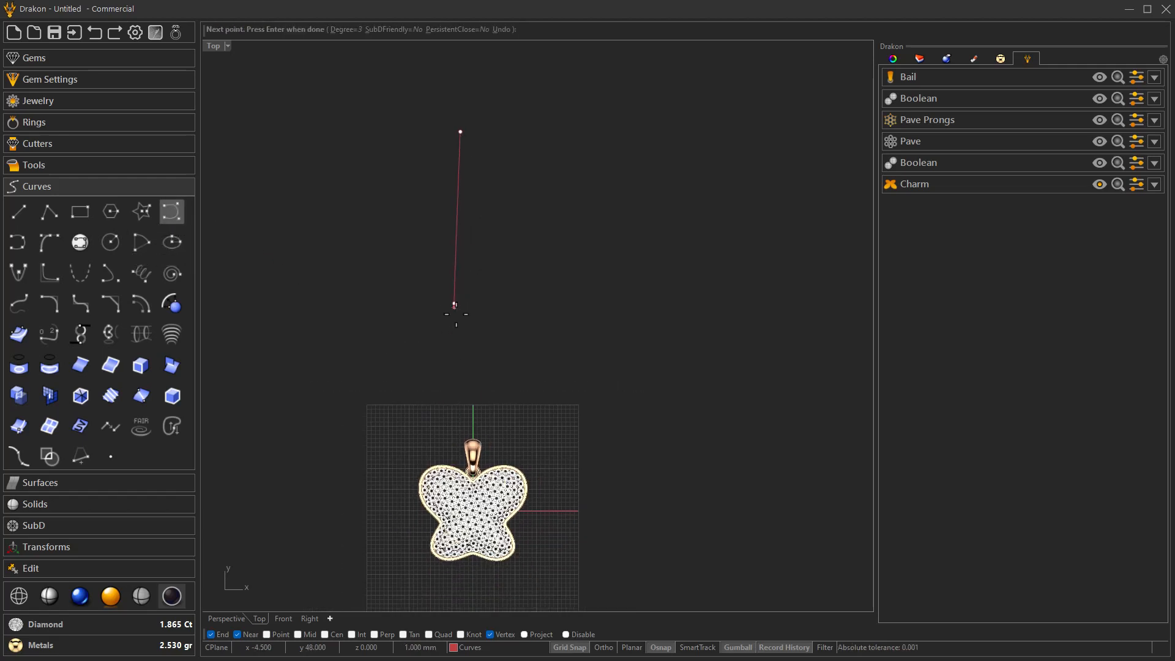
pyautogui.scroll(5, 459, 441)
pyautogui.click(464, 448)
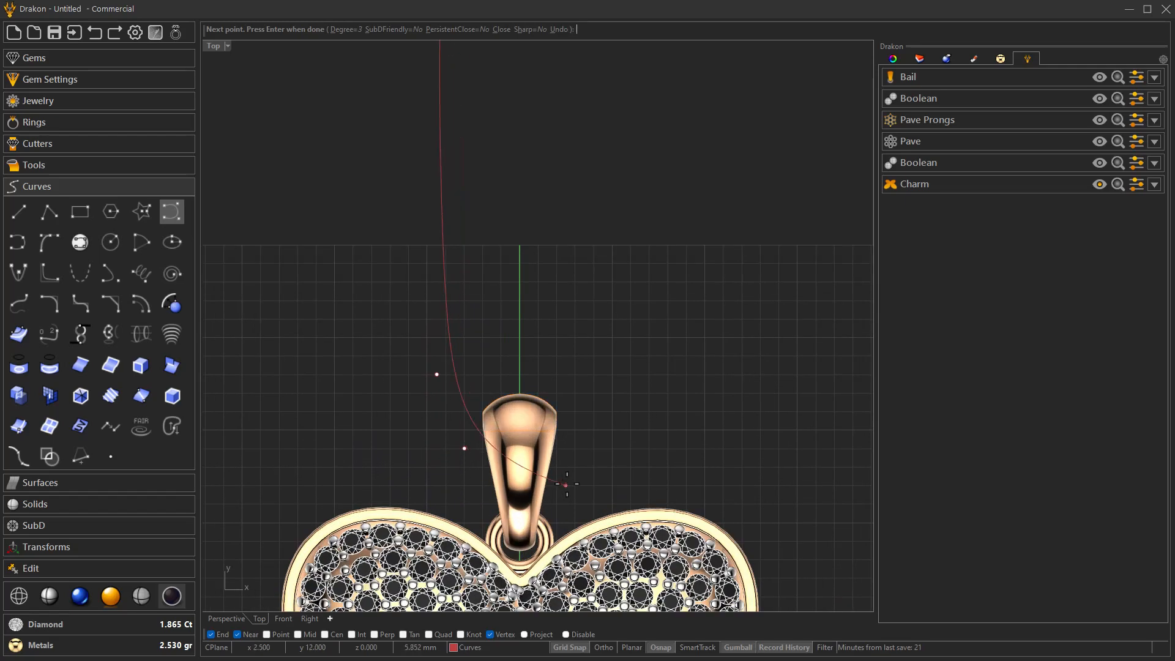
pyautogui.click(566, 476)
pyautogui.click(584, 372)
pyautogui.moveTo(534, 223); pyautogui.dragTo(530, 407, button='right')
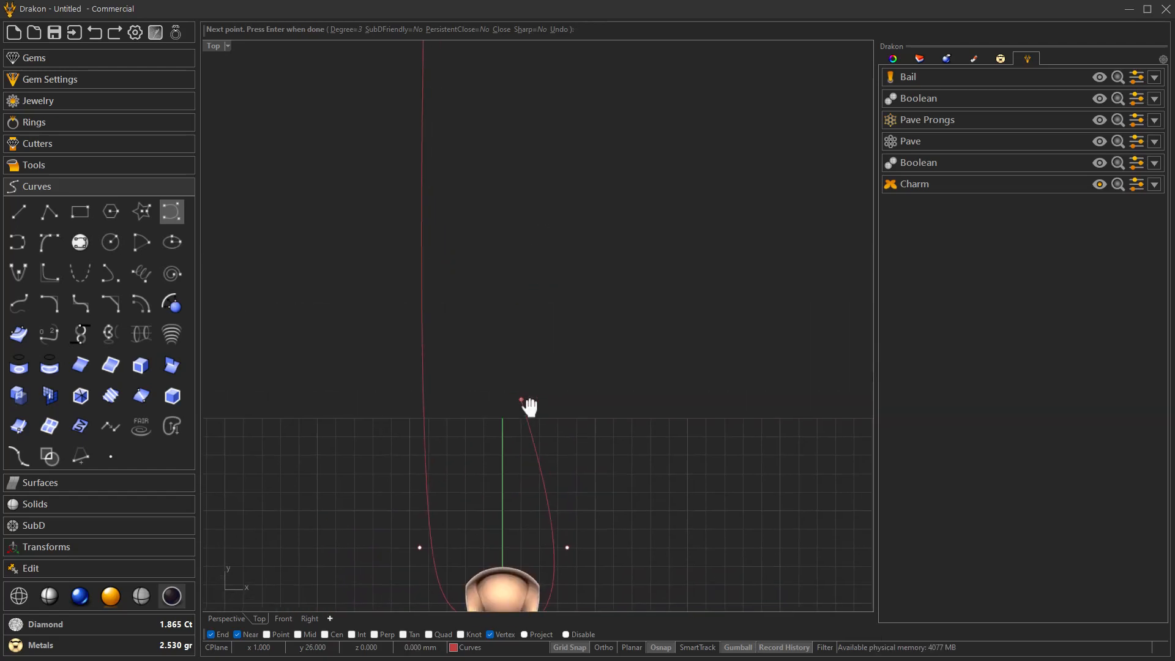
pyautogui.scroll(-5, 520, 404)
pyautogui.moveTo(517, 236); pyautogui.dragTo(498, 434, button='right')
pyautogui.click(498, 186)
pyautogui.rightClick(495, 206)
# - Start a Chain and assign the curve looping through the bail as its path
pyautogui.scroll(-8, 494, 206)
pyautogui.scroll(10, 502, 404)
pyautogui.scroll(-2, 517, 405)
pyautogui.scroll(-5, 542, 383)
pyautogui.moveTo(551, 345); pyautogui.dragTo(540, 222, button='right')
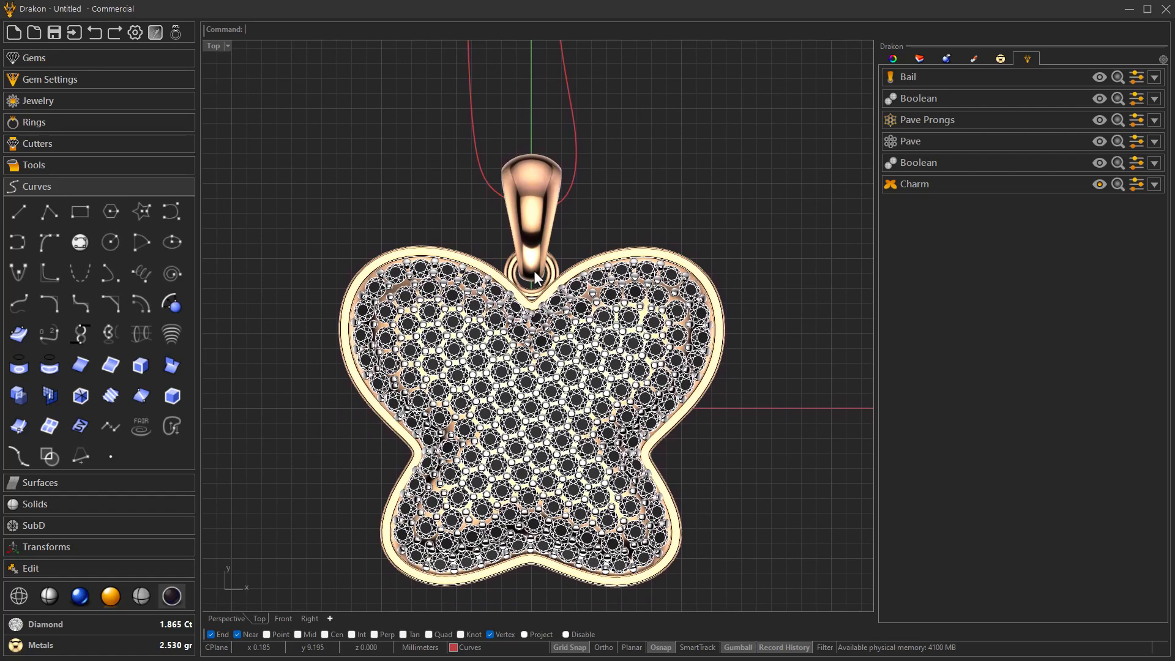
pyautogui.click(72, 100)
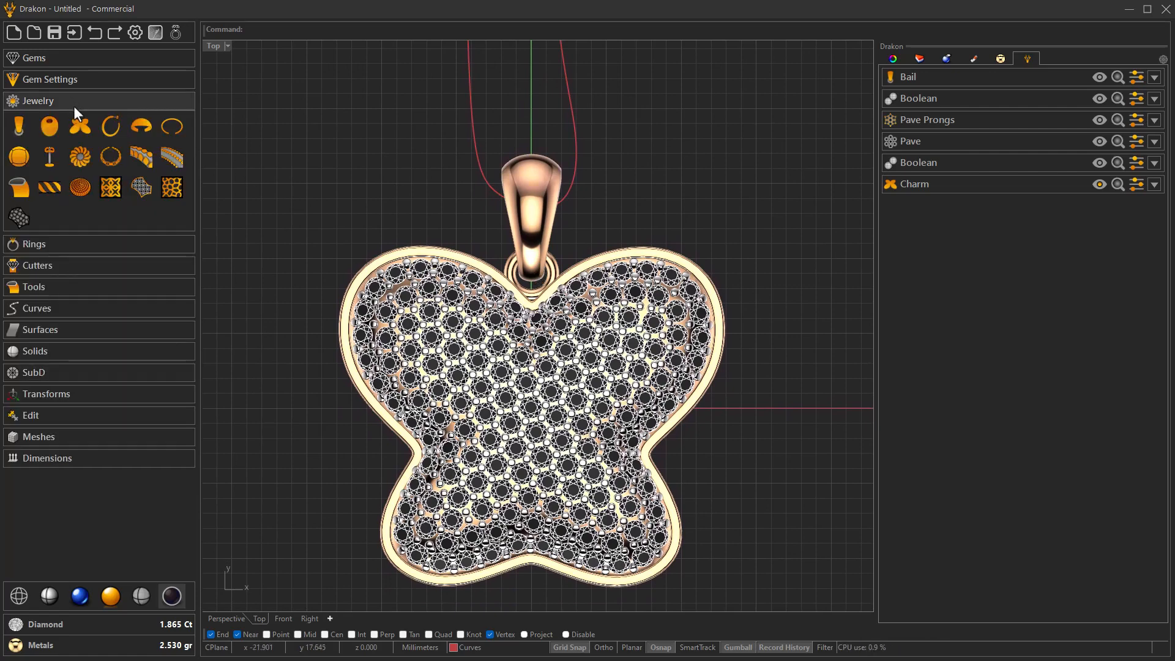
pyautogui.click(108, 158)
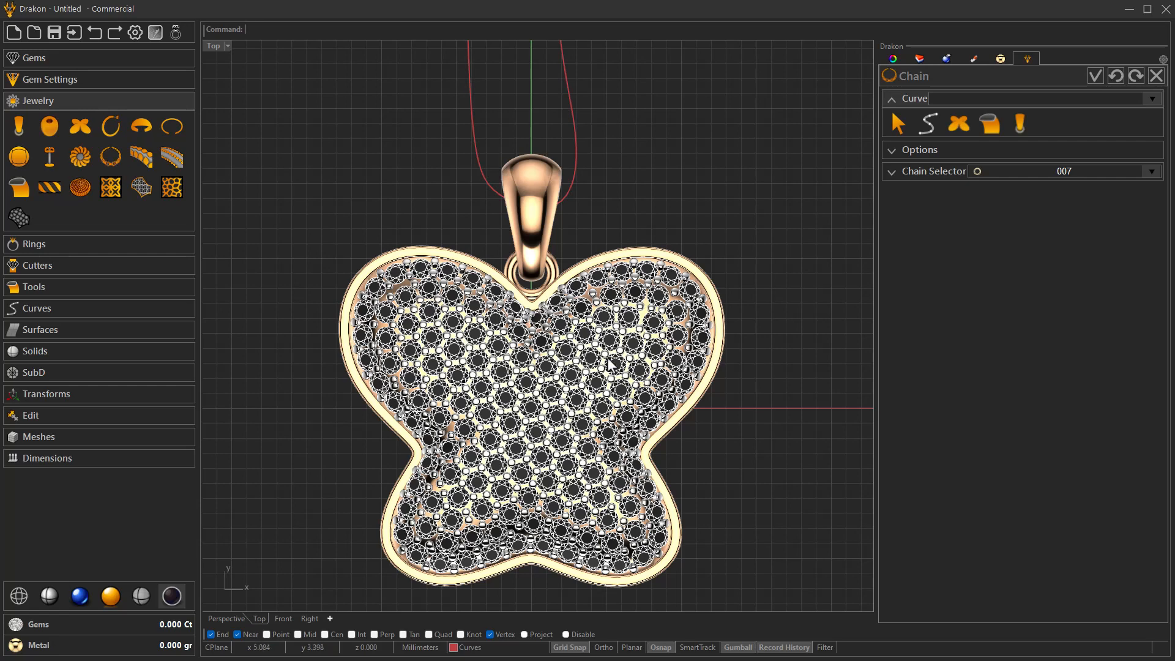
pyautogui.moveTo(574, 323); pyautogui.dragTo(562, 370, button='right')
pyautogui.scroll(-3, 562, 370)
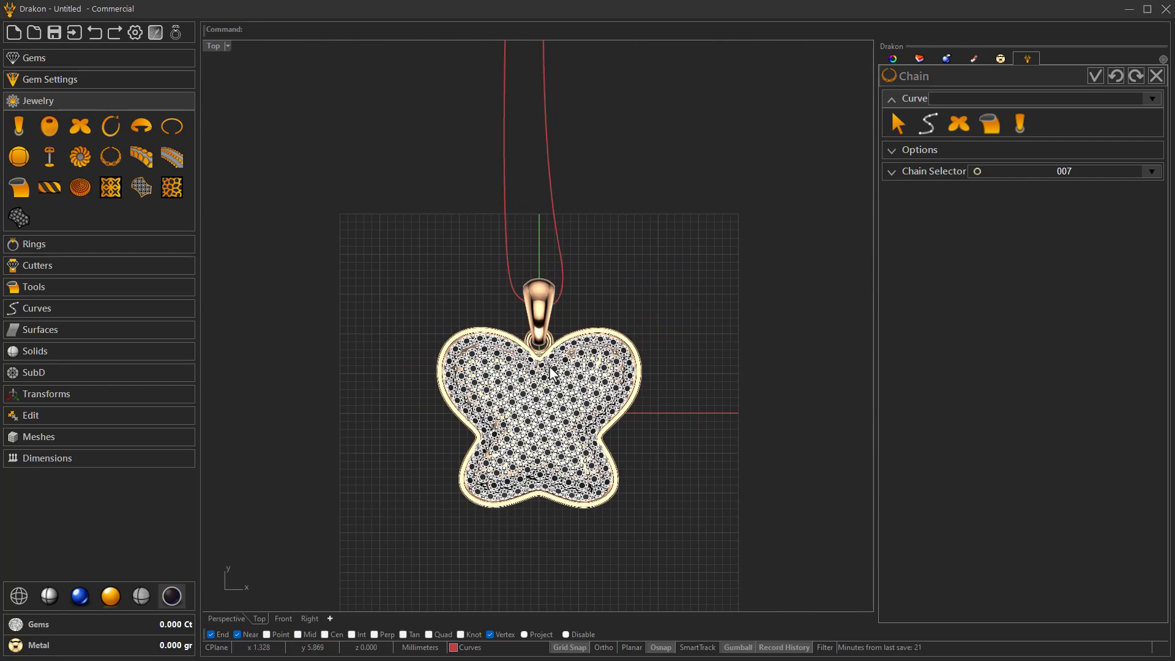
pyautogui.click(925, 127)
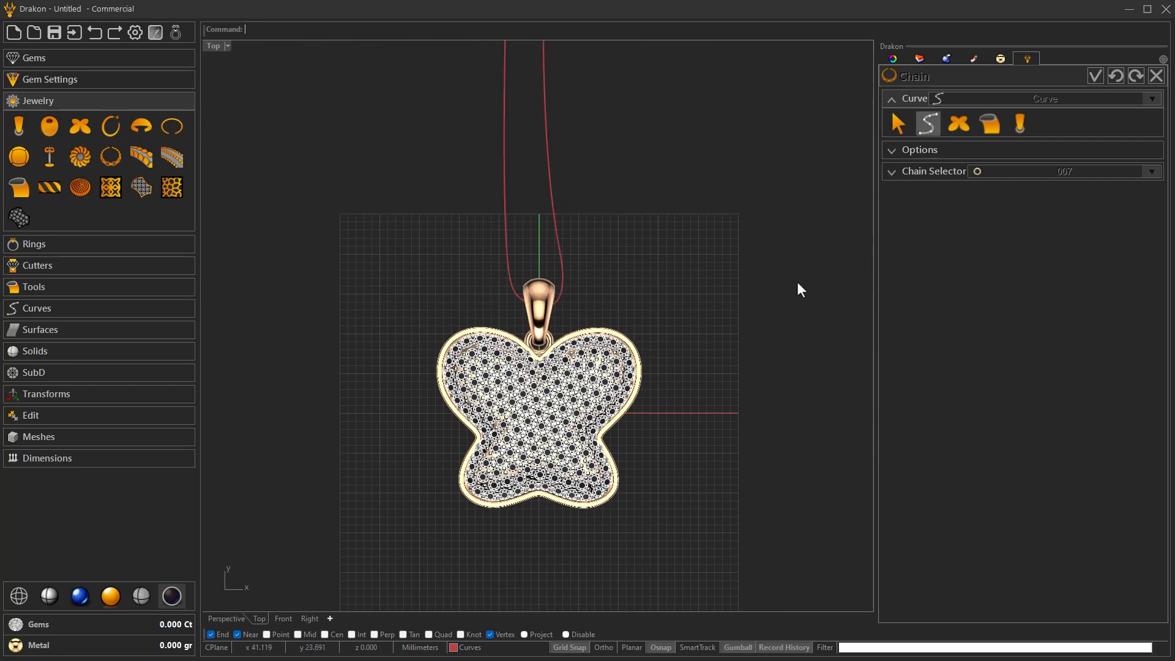
# - Check the chain in the Perspective view and switch its link style to 006
pyautogui.click(236, 615)
pyautogui.moveTo(376, 558); pyautogui.dragTo(415, 528, button='right')
pyautogui.scroll(-5, 414, 527)
pyautogui.scroll(6, 425, 480)
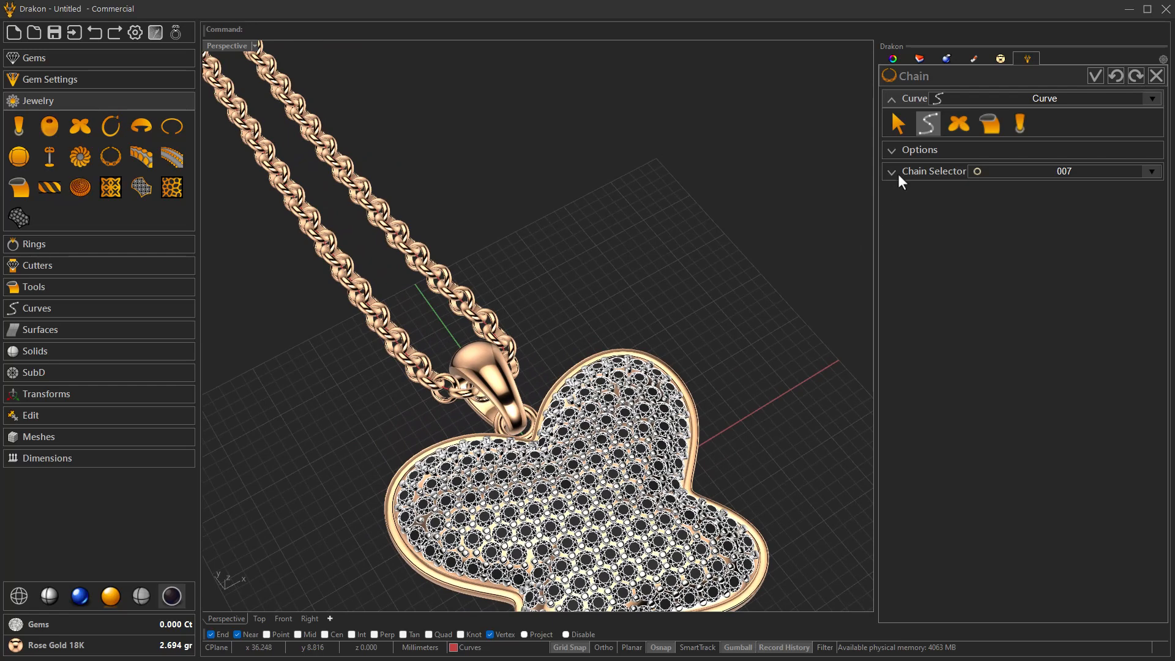
pyautogui.click(915, 171)
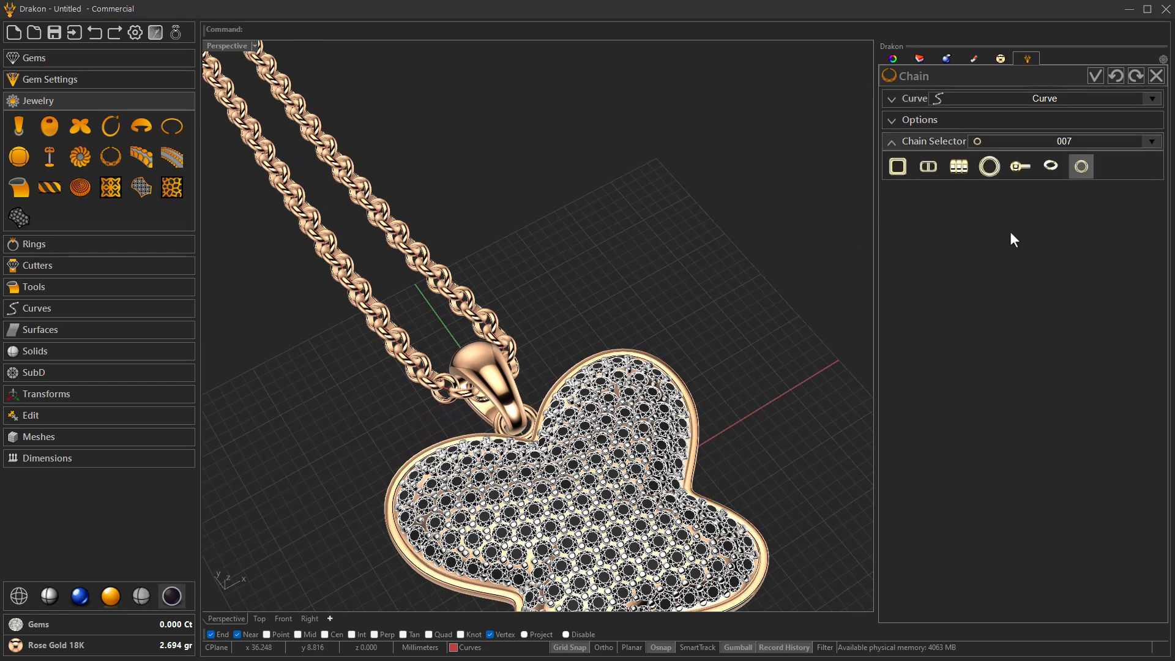
pyautogui.click(1047, 165)
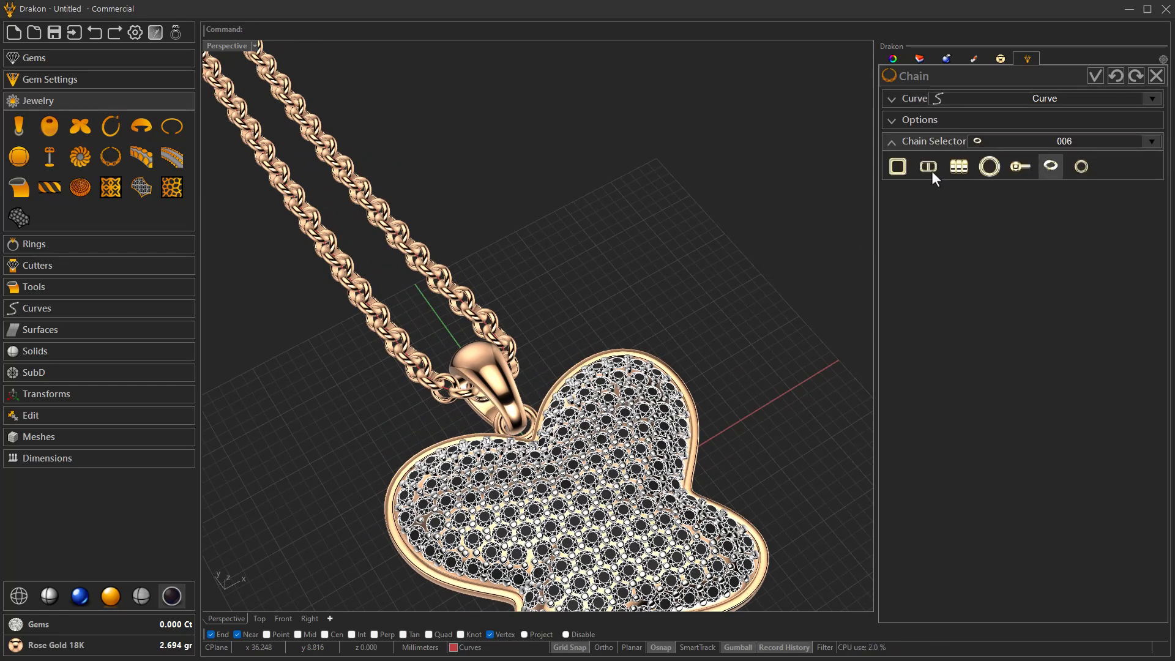
# - Set the chain's Angle Odd and Angle Even to 30 and accept the chain
pyautogui.click(905, 122)
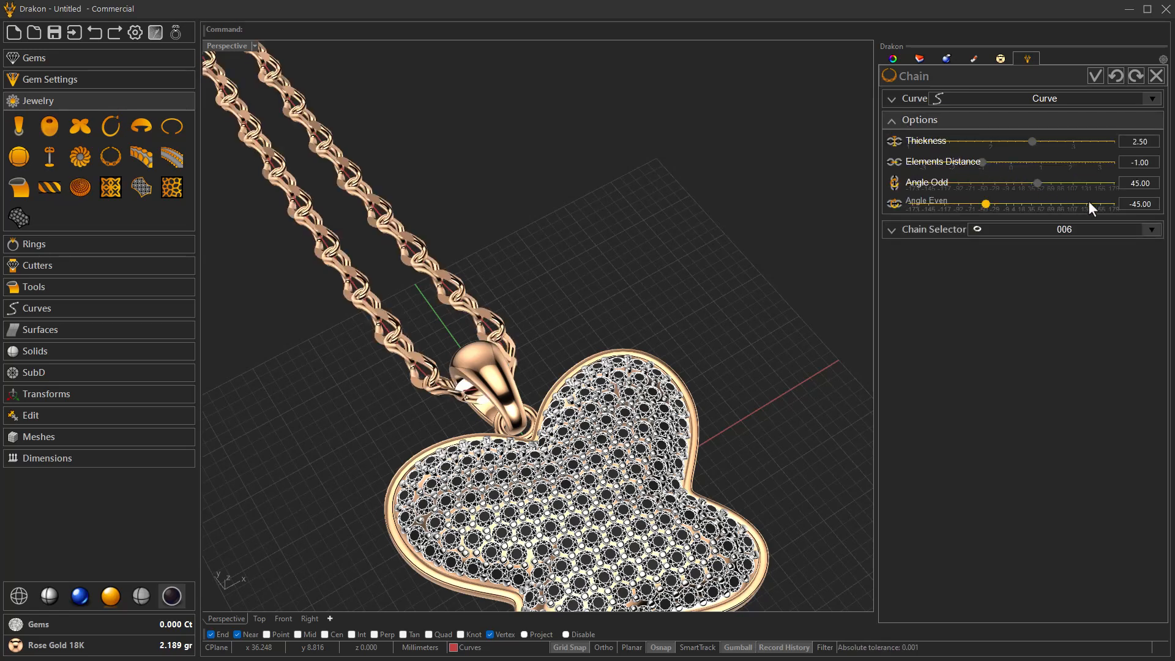
pyautogui.moveTo(1149, 182); pyautogui.dragTo(1106, 185)
pyautogui.write('30')
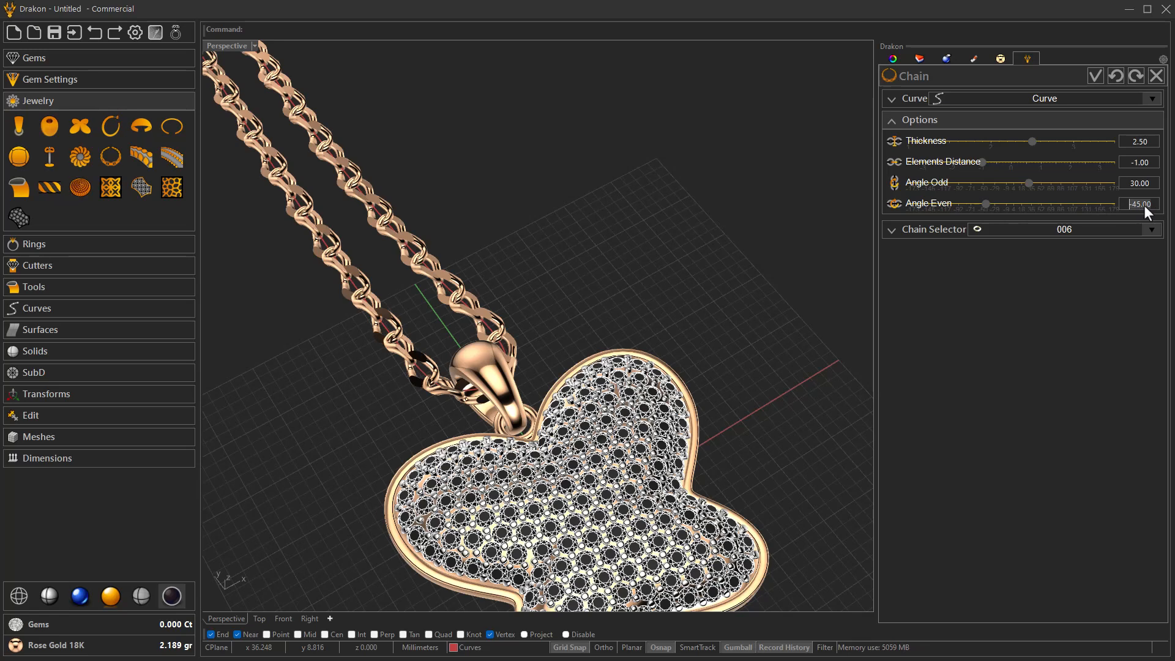
pyautogui.press('Return')
pyautogui.moveTo(794, 353); pyautogui.dragTo(620, 347, button='right')
pyautogui.scroll(-5, 620, 347)
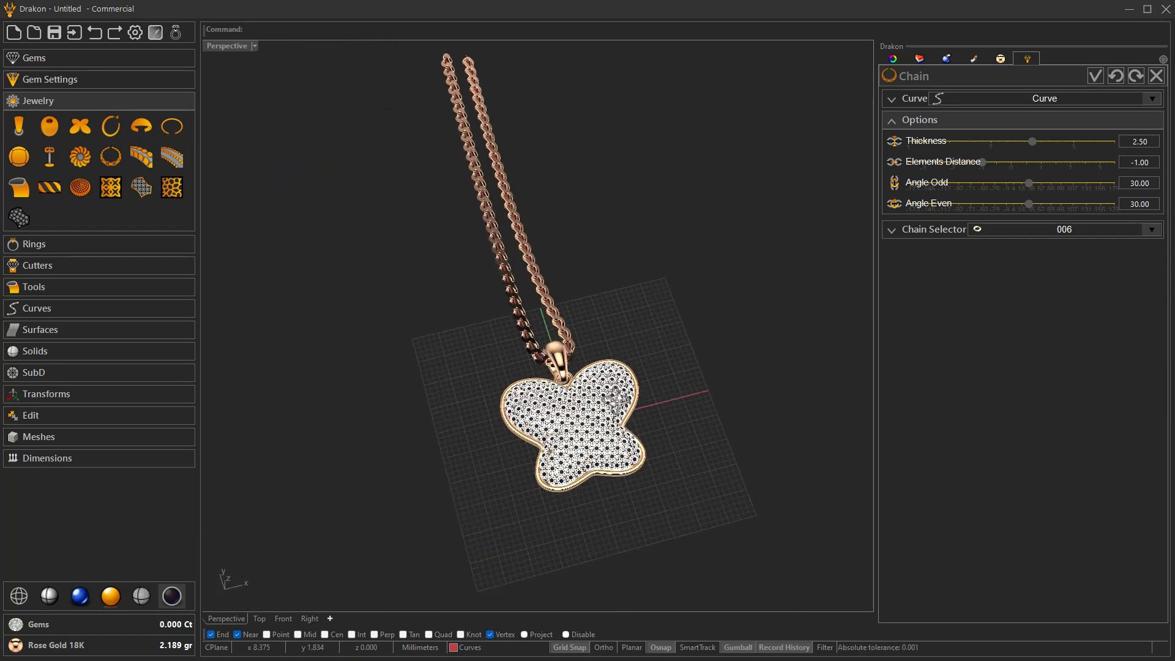
pyautogui.click(1094, 79)
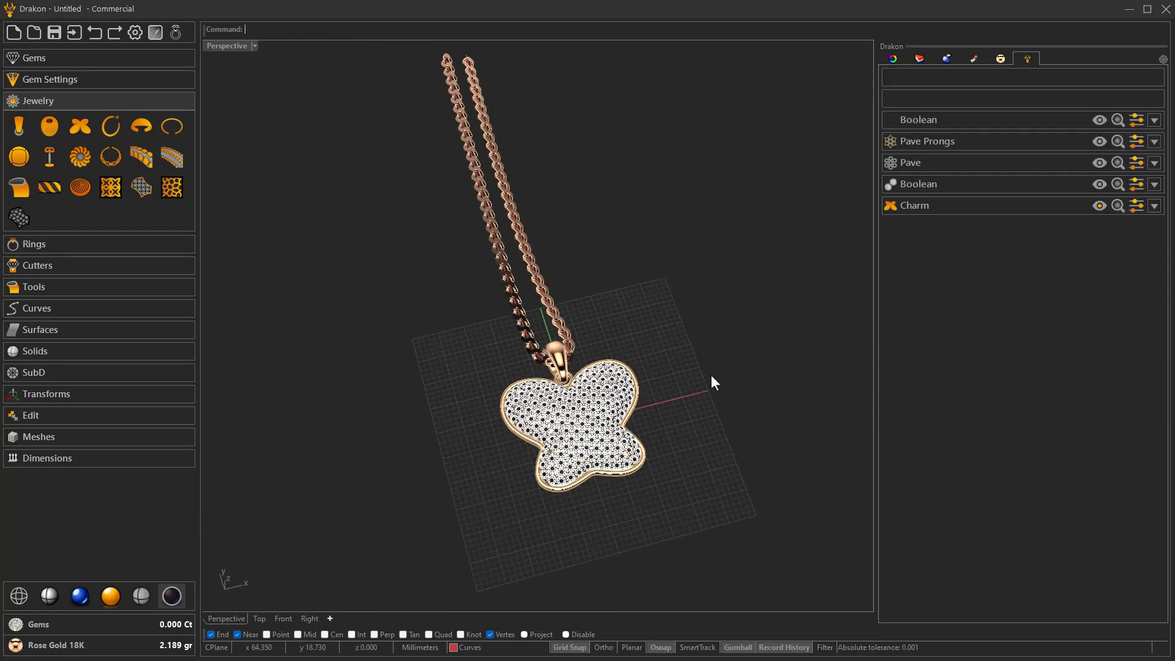
# - Inspect the pendant and chain, switch the viewport to the realistic rendered display and examine the piece up close
pyautogui.moveTo(700, 388); pyautogui.dragTo(678, 428, button='right')
pyautogui.scroll(5, 610, 463)
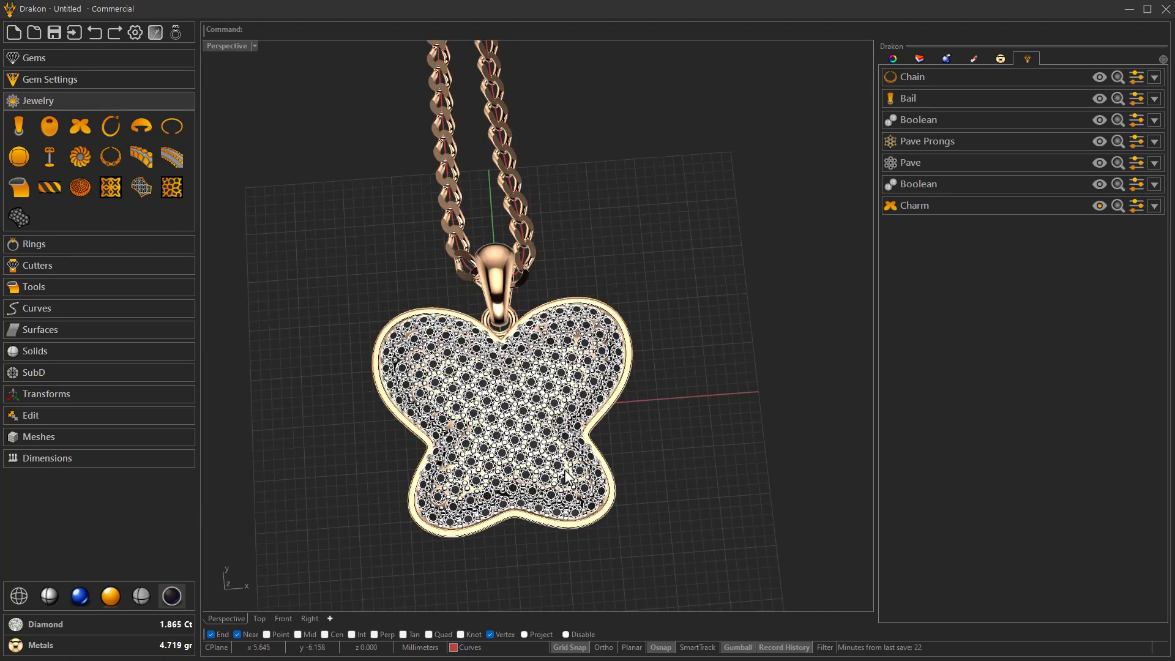
pyautogui.moveTo(569, 473); pyautogui.dragTo(574, 466, button='right')
pyautogui.scroll(2, 494, 479)
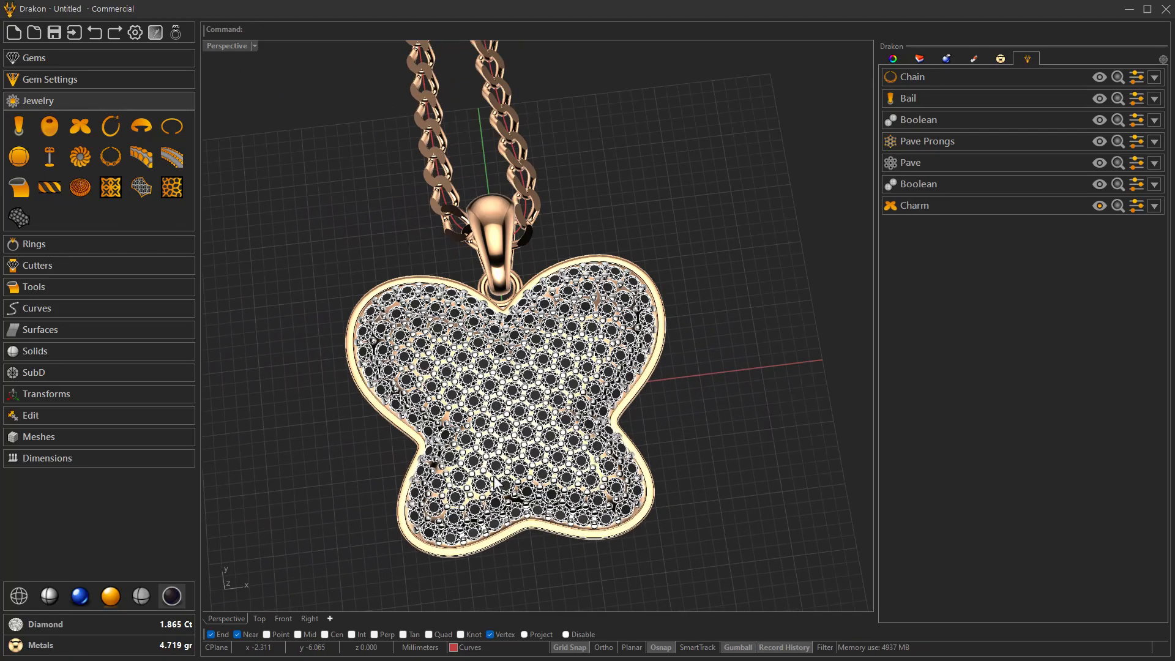
pyautogui.moveTo(367, 482); pyautogui.dragTo(377, 480, button='right')
pyautogui.click(80, 597)
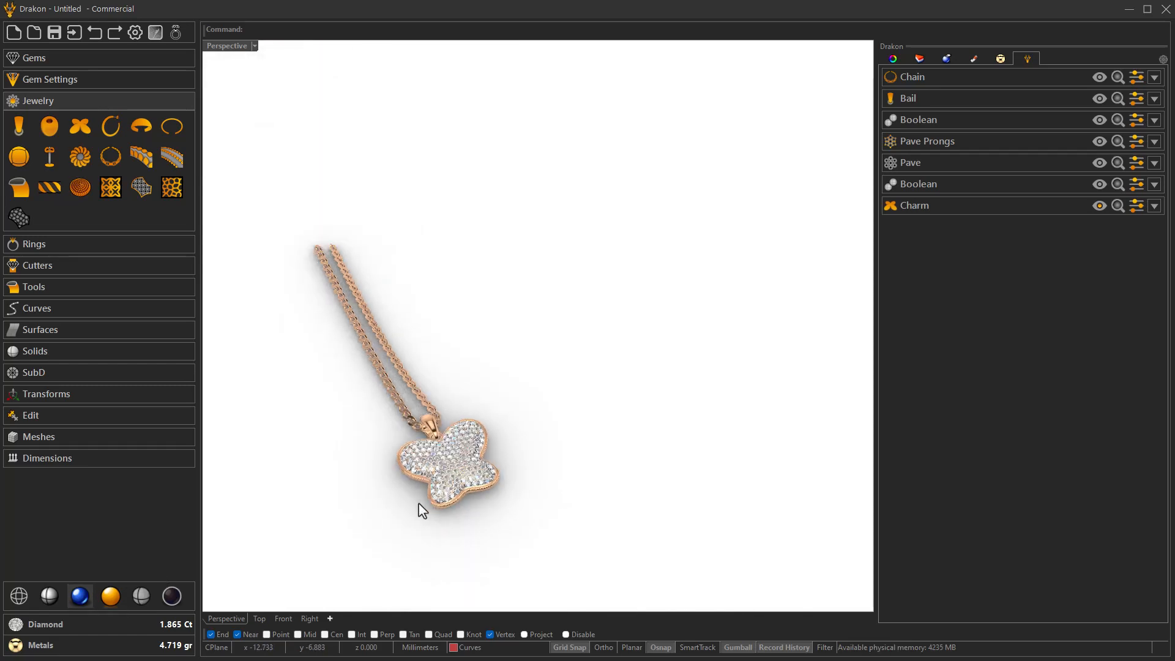
pyautogui.scroll(2, 422, 509)
pyautogui.scroll(3, 579, 422)
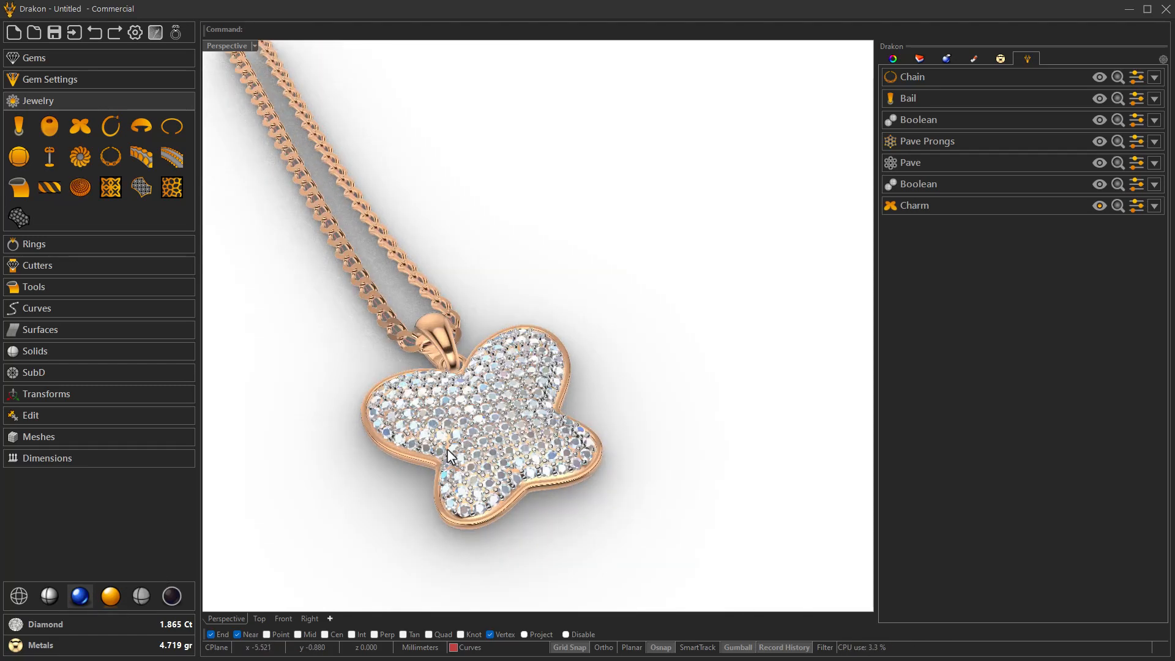
# - Select all curves in the scene and hide them from the rendered pendant view
pyautogui.middleClick(663, 381)
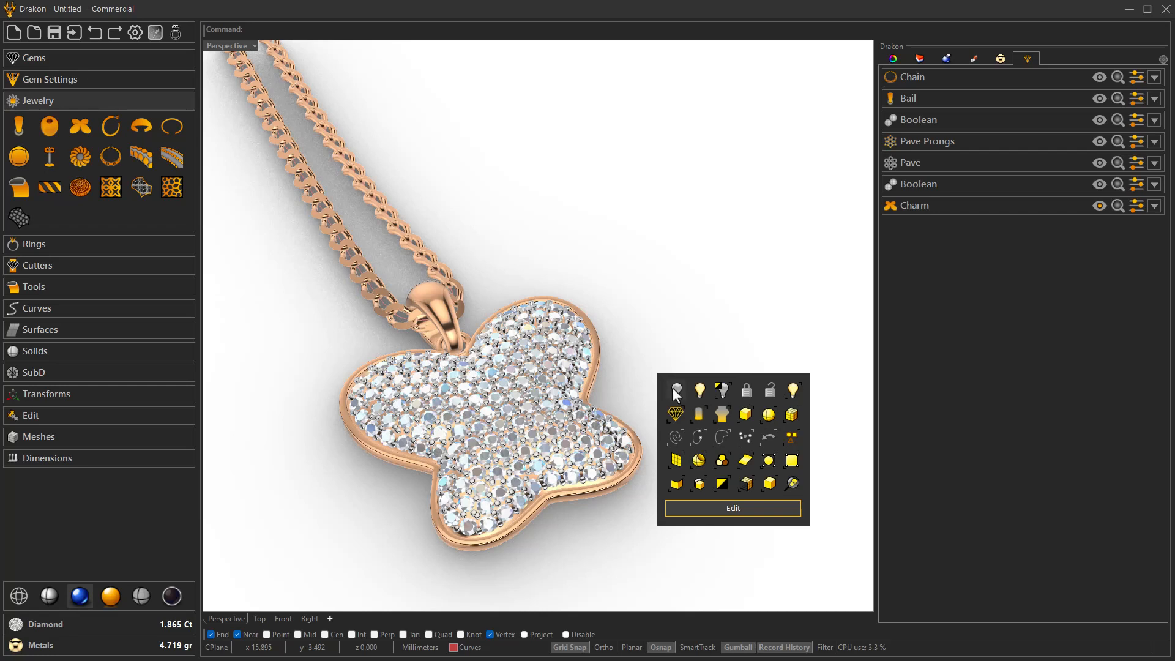
pyautogui.click(676, 437)
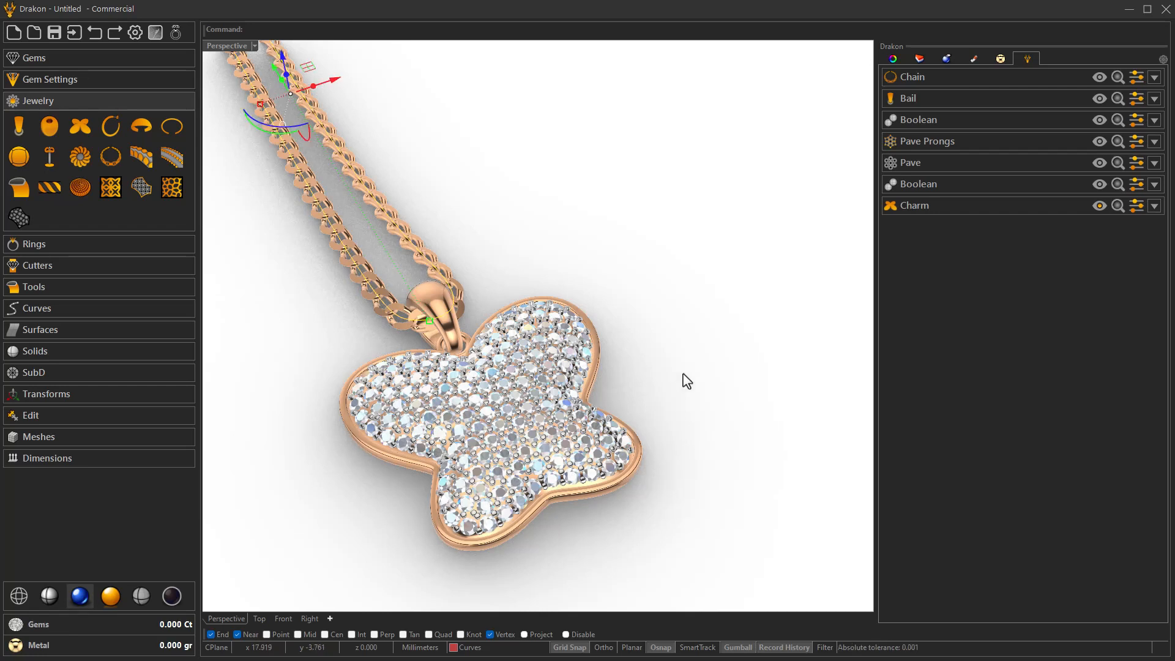
pyautogui.middleClick(685, 380)
pyautogui.click(695, 389)
# - Select all metal parts by selecting the gems and inverting the selection, assign them the White Gold 18K material, and clear the selection
pyautogui.middleClick(667, 405)
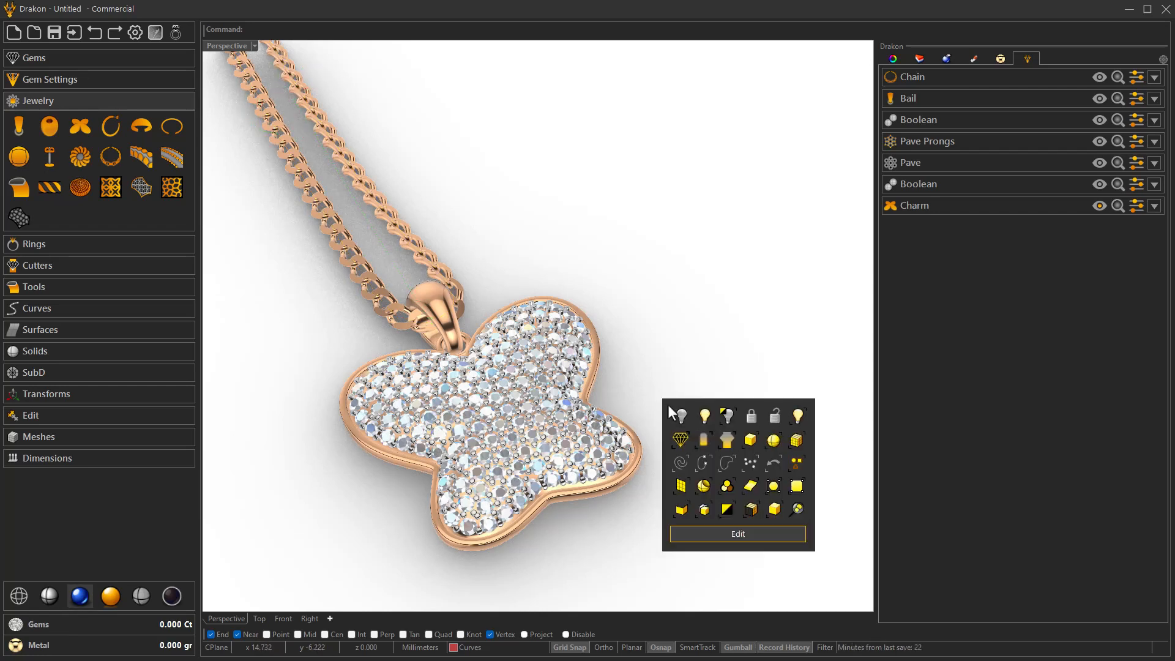
pyautogui.click(678, 436)
pyautogui.moveTo(676, 414); pyautogui.dragTo(677, 421, button='right')
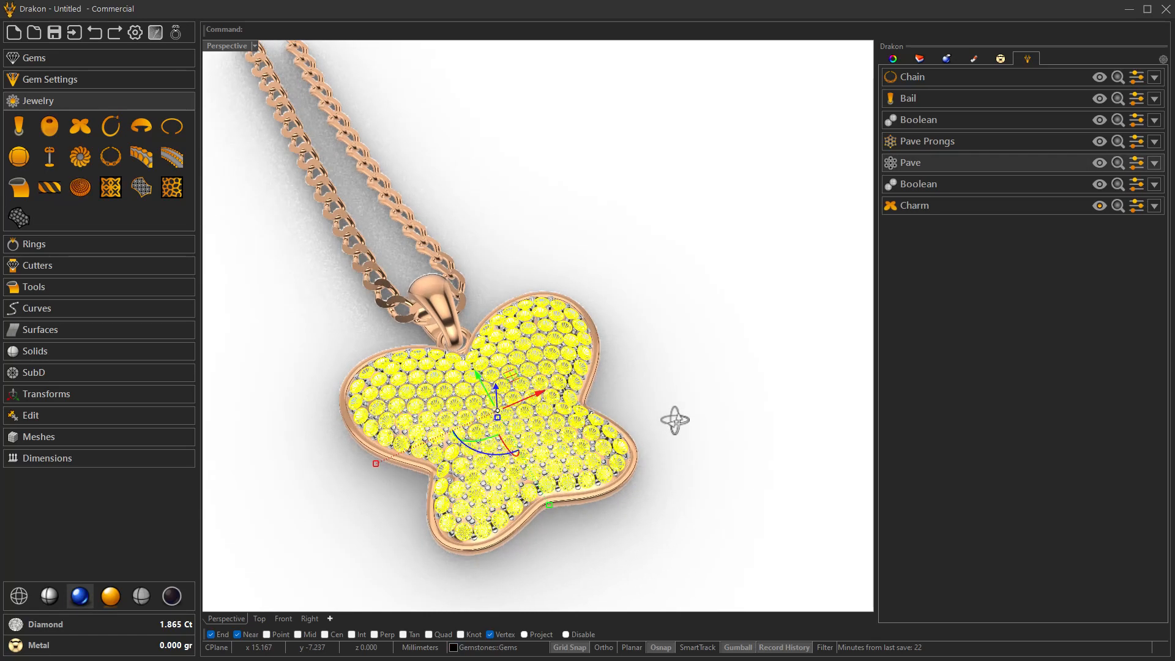
pyautogui.middleClick(688, 405)
pyautogui.click(745, 505)
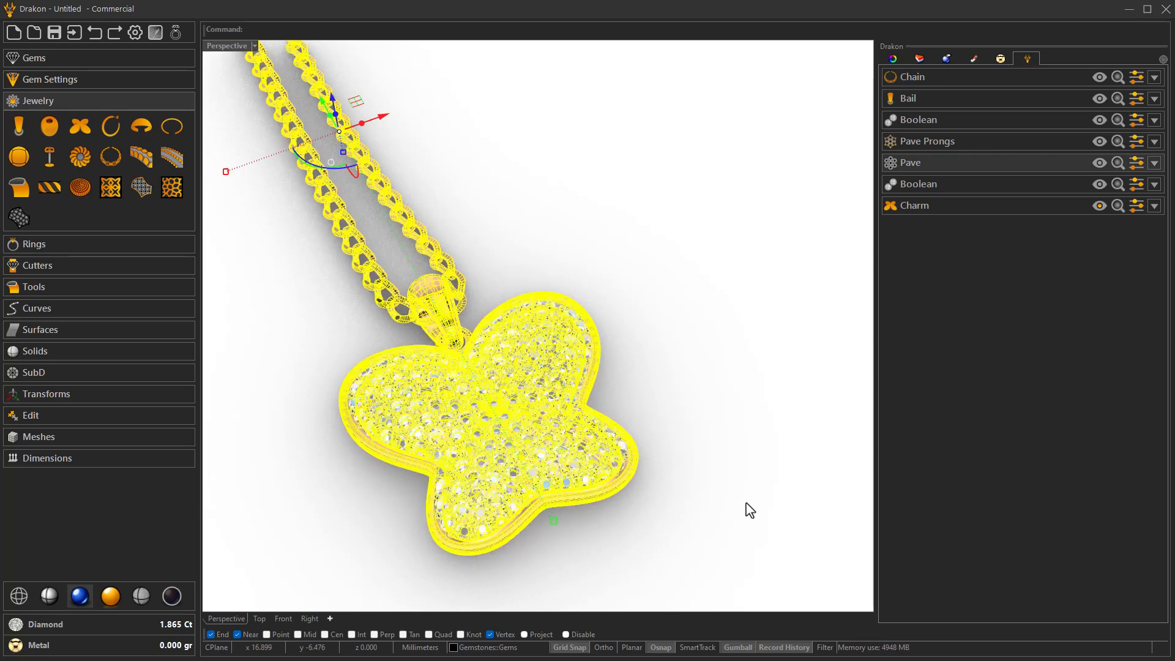
pyautogui.click(999, 59)
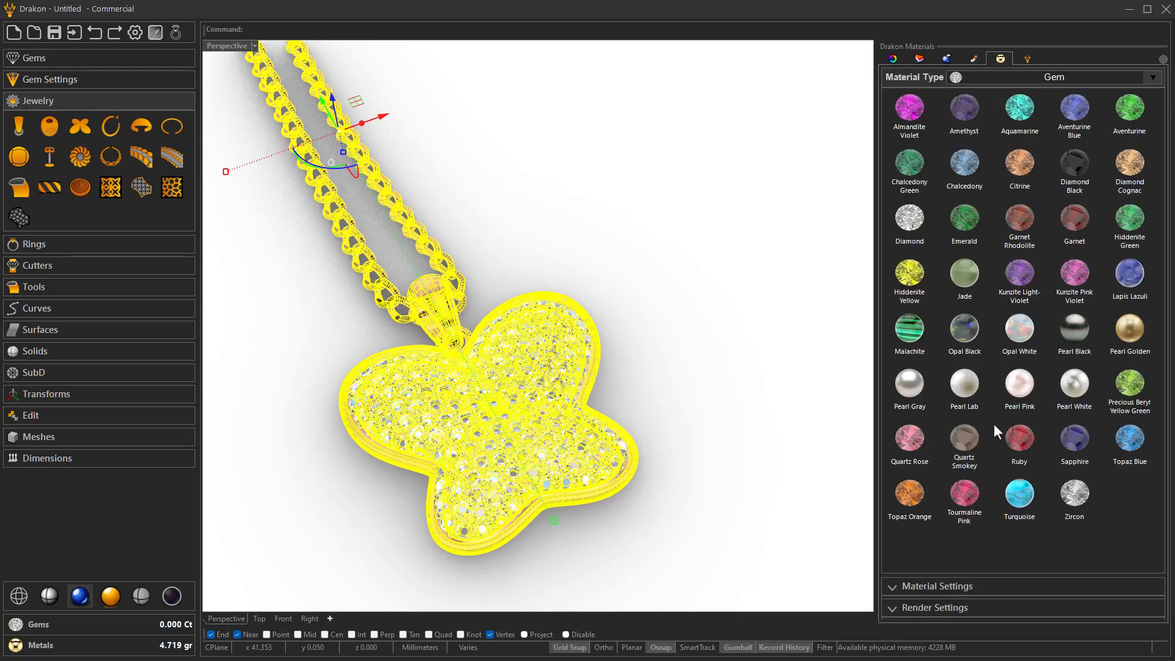
pyautogui.click(1059, 76)
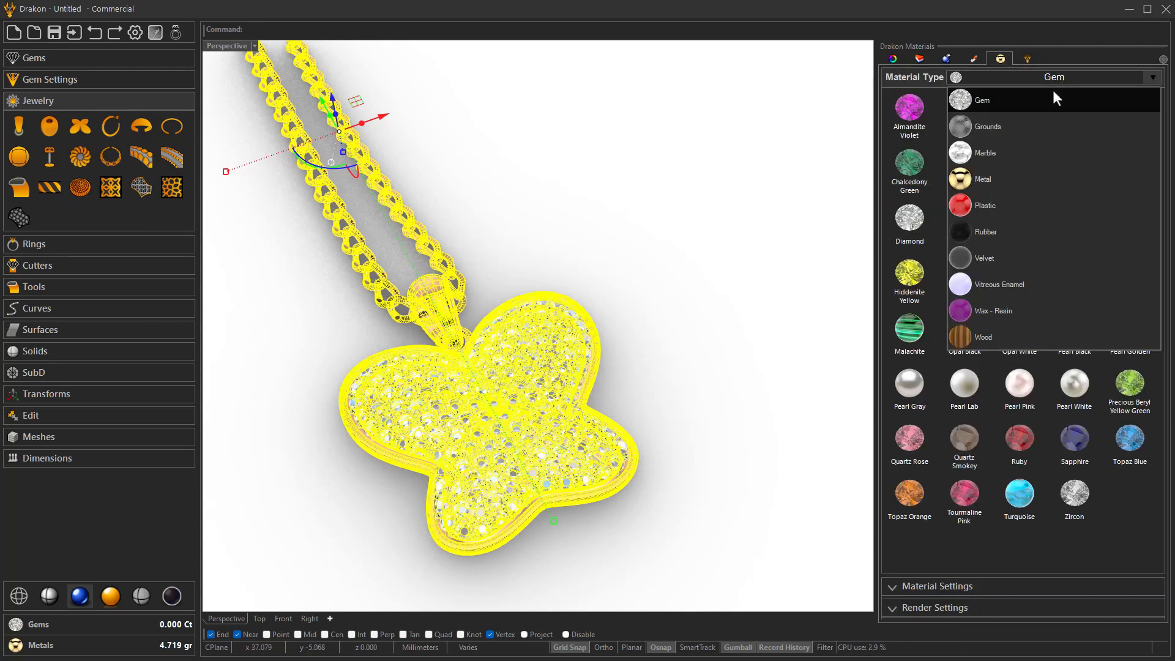
pyautogui.click(1017, 178)
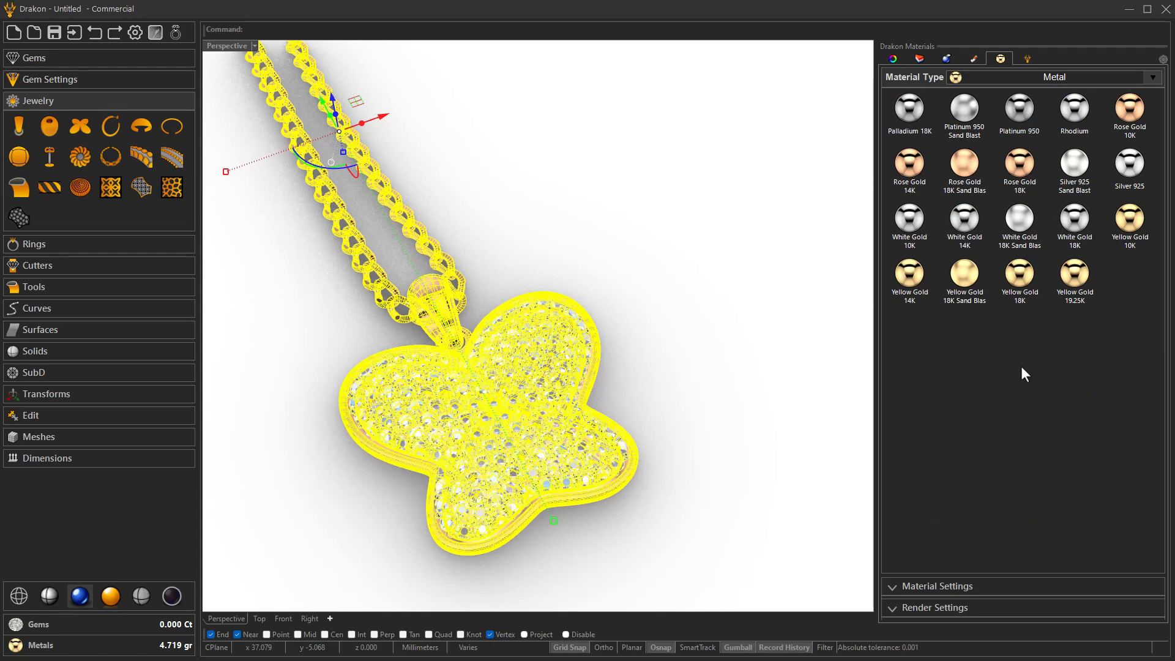
pyautogui.click(1077, 222)
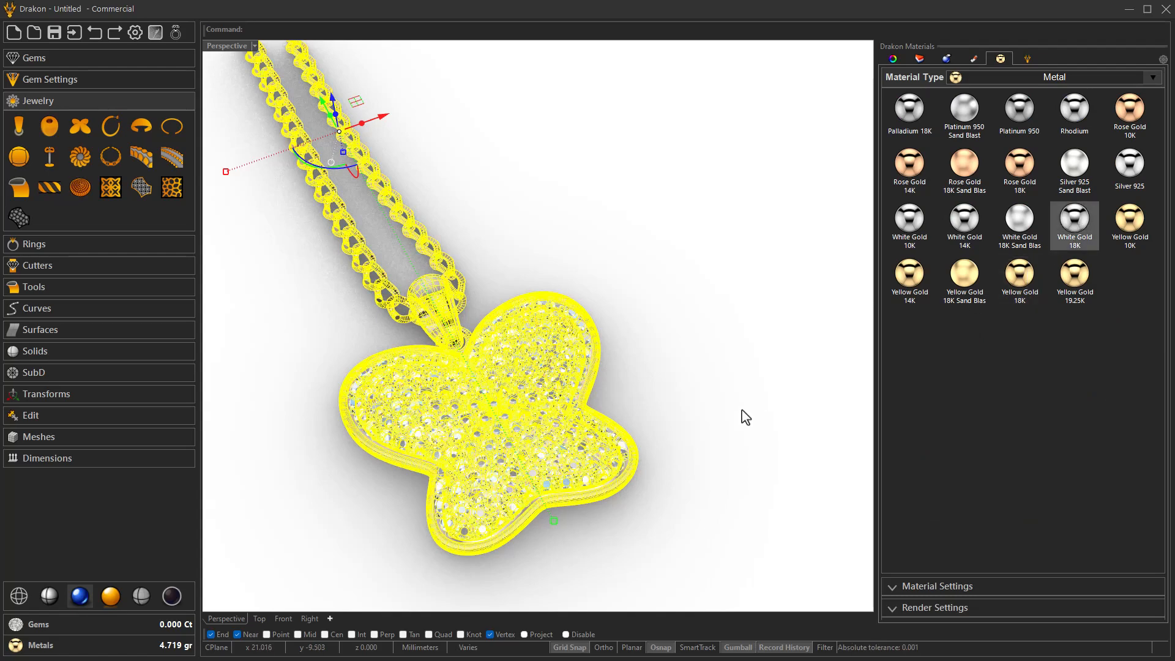
pyautogui.click(742, 410)
# - Inspect the rendered pendant up close, switch the viewport to the black shaded display mode and examine the pave seats and prongs from several angles
pyautogui.moveTo(700, 412); pyautogui.dragTo(614, 408, button='right')
pyautogui.scroll(-6, 641, 427)
pyautogui.scroll(5, 517, 422)
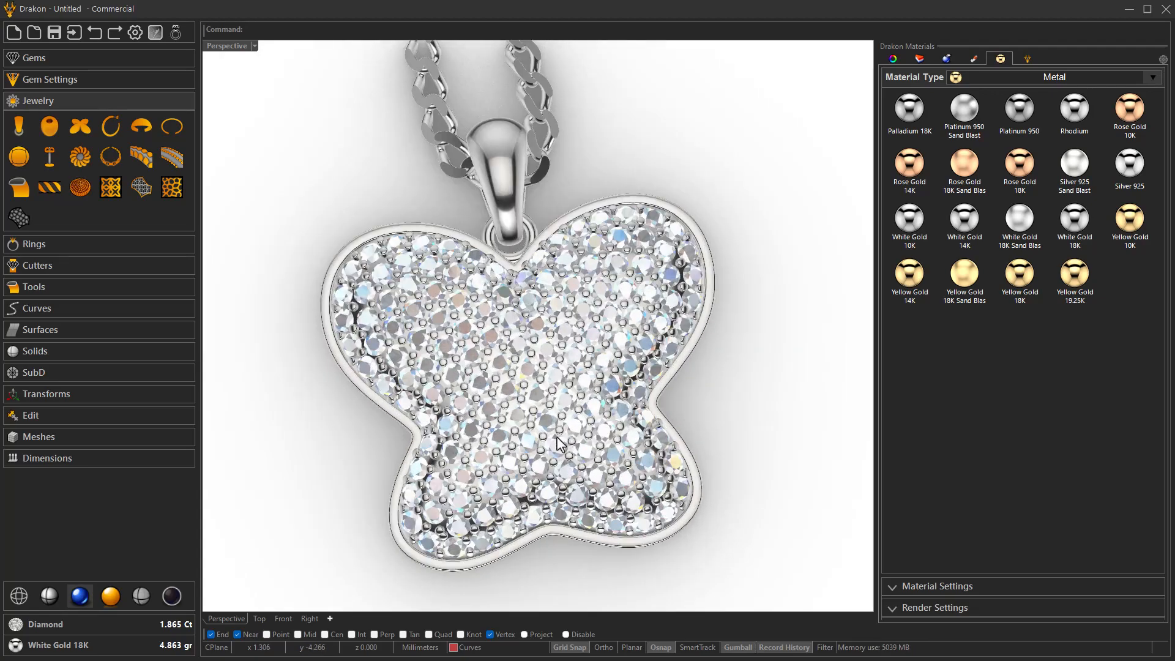
pyautogui.scroll(-5, 529, 421)
pyautogui.moveTo(518, 422); pyautogui.dragTo(555, 416, button='right')
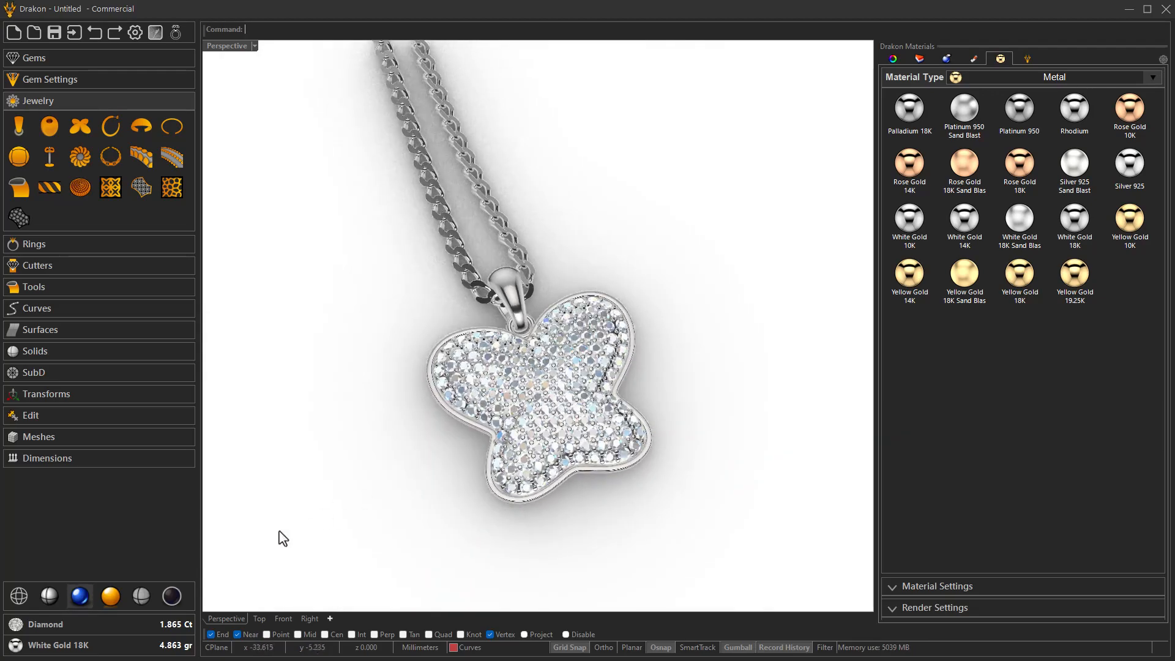
pyautogui.click(177, 603)
pyautogui.moveTo(294, 543)
pyautogui.mouseDown(button='right')
pyautogui.moveTo(410, 504)
pyautogui.moveTo(375, 490)
pyautogui.moveTo(627, 496)
pyautogui.moveTo(557, 494)
pyautogui.moveTo(538, 509)
pyautogui.mouseUp(button='right')
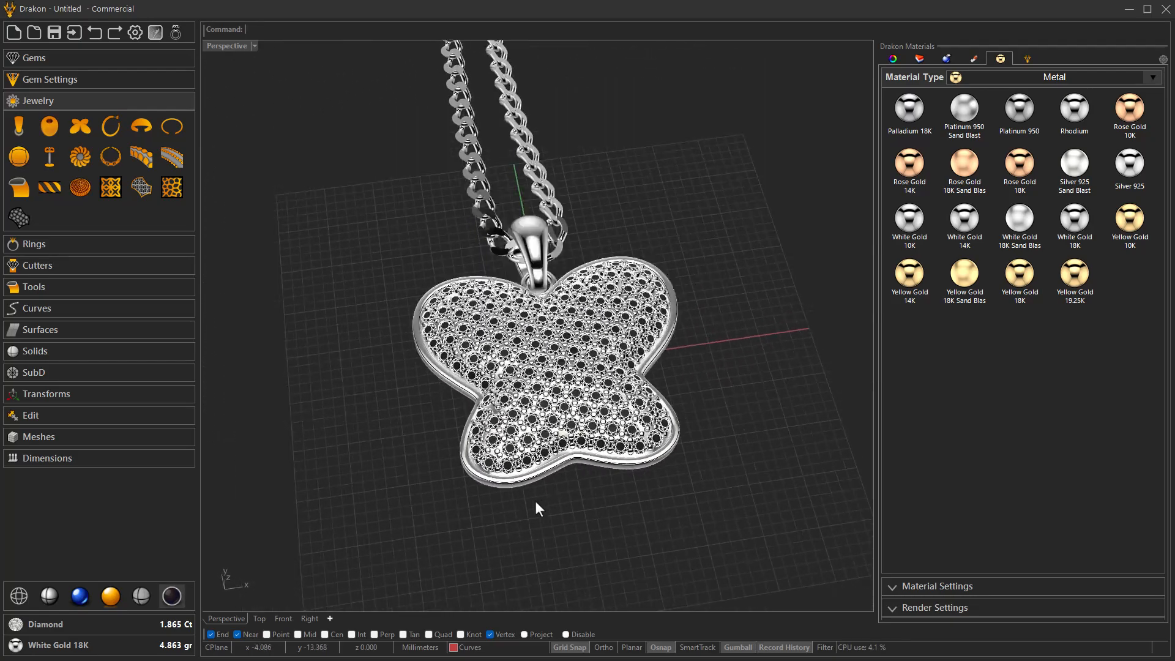
pyautogui.scroll(2, 575, 383)
pyautogui.moveTo(575, 383); pyautogui.dragTo(577, 155, button='right')
pyautogui.scroll(-2, 613, 419)
pyautogui.scroll(2, 558, 368)
pyautogui.moveTo(566, 362); pyautogui.dragTo(567, 418, button='right')
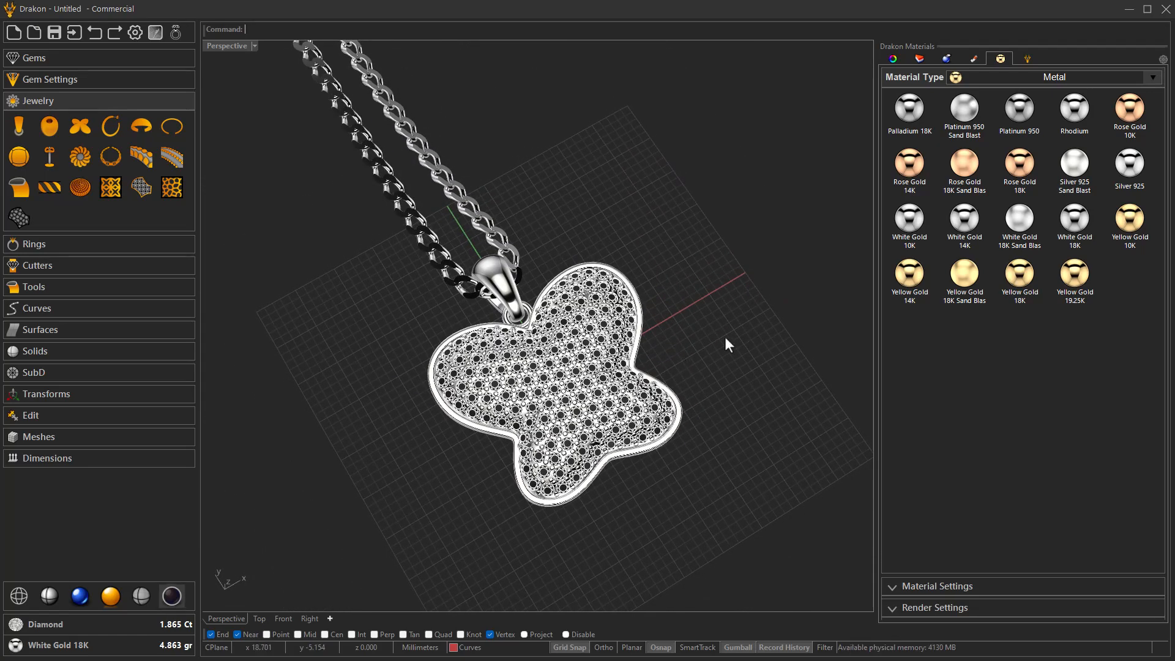